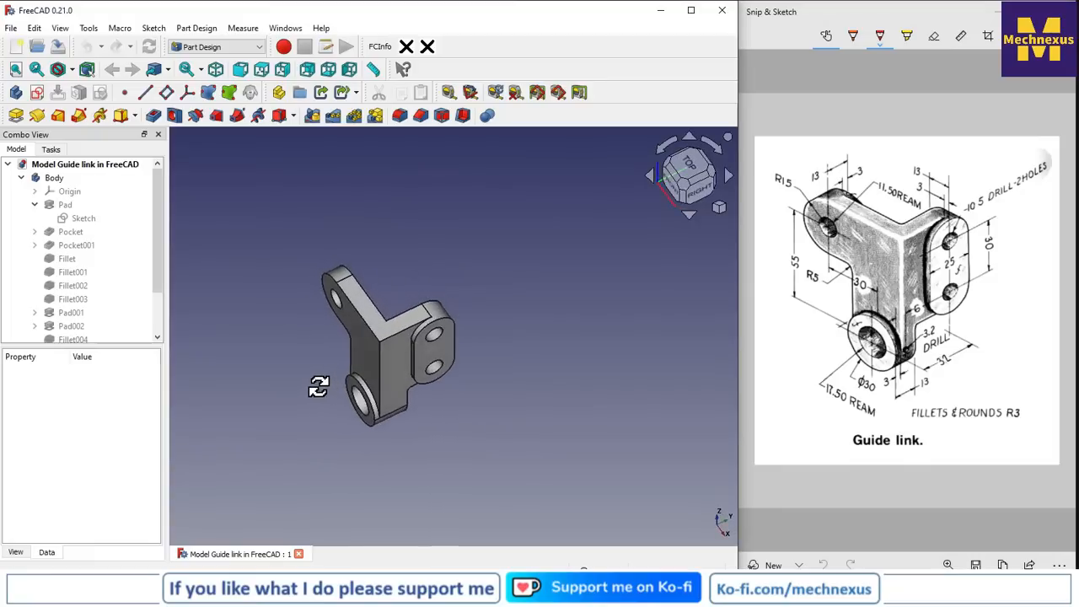
key("0")
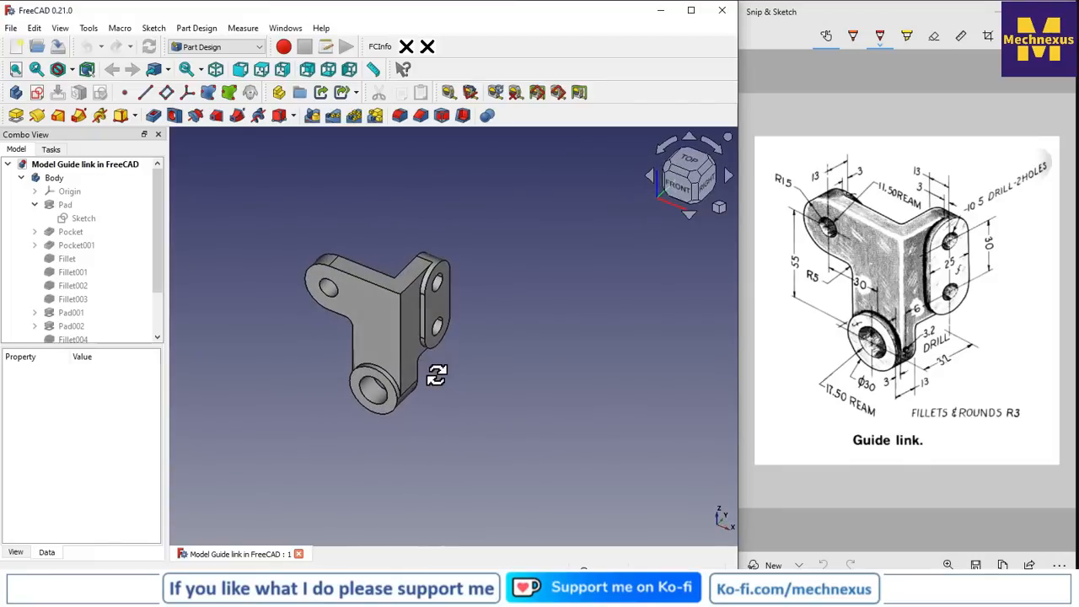
scroll(382, 317, "up", 3)
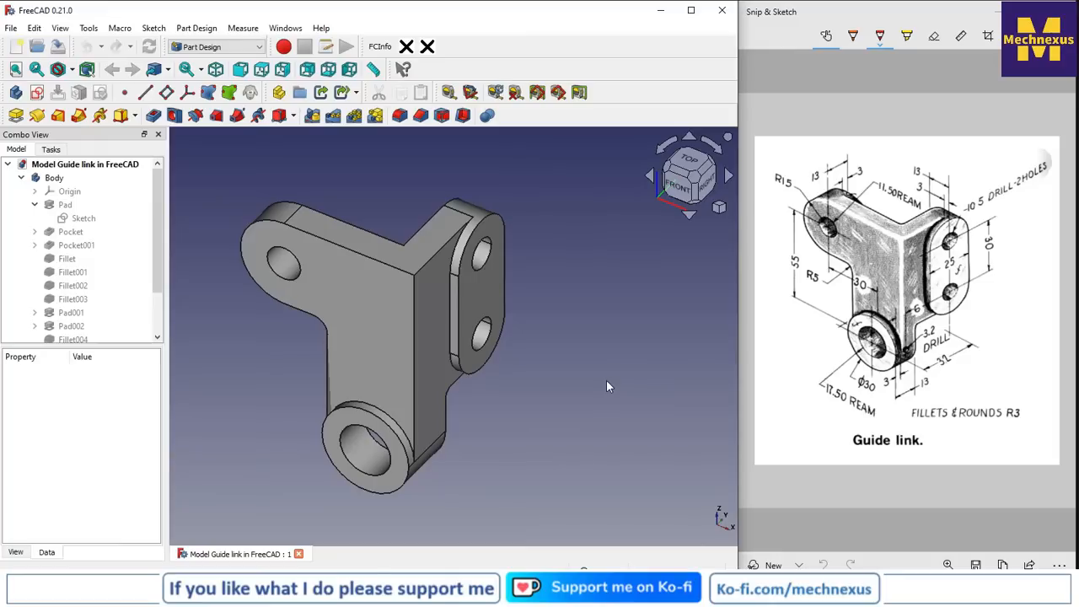
left_click(907, 564)
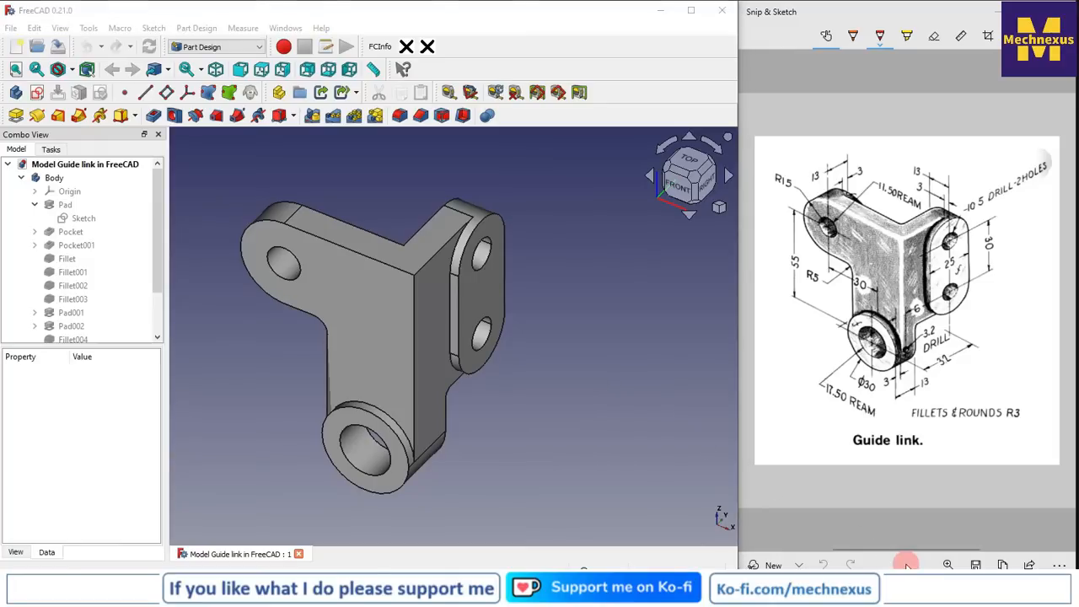
scroll(592, 465, "down", 2)
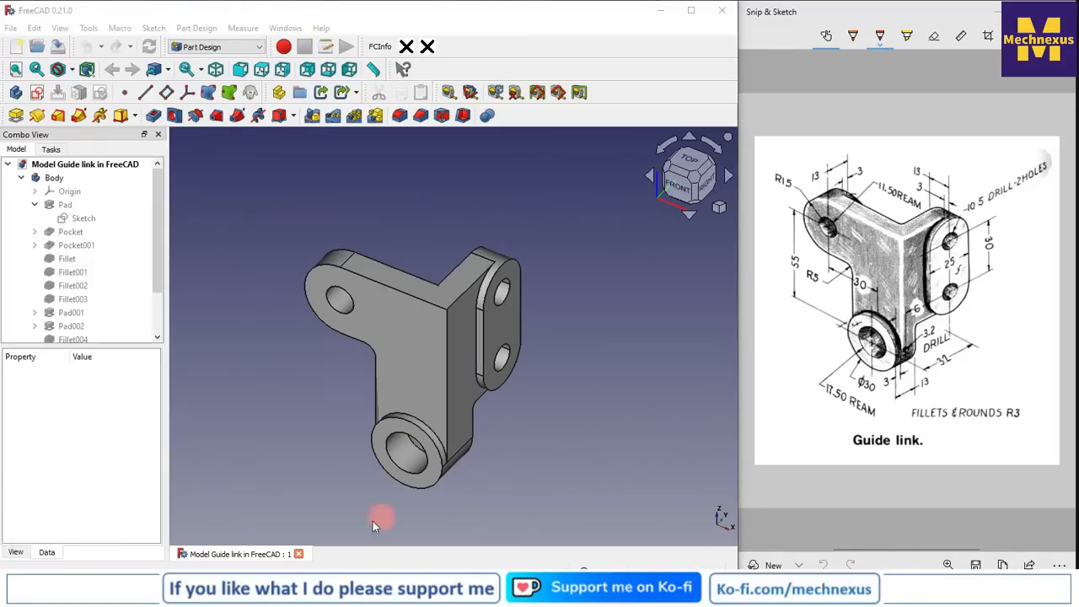
- Close the finished guide link model and create a new empty document
left_click(300, 556)
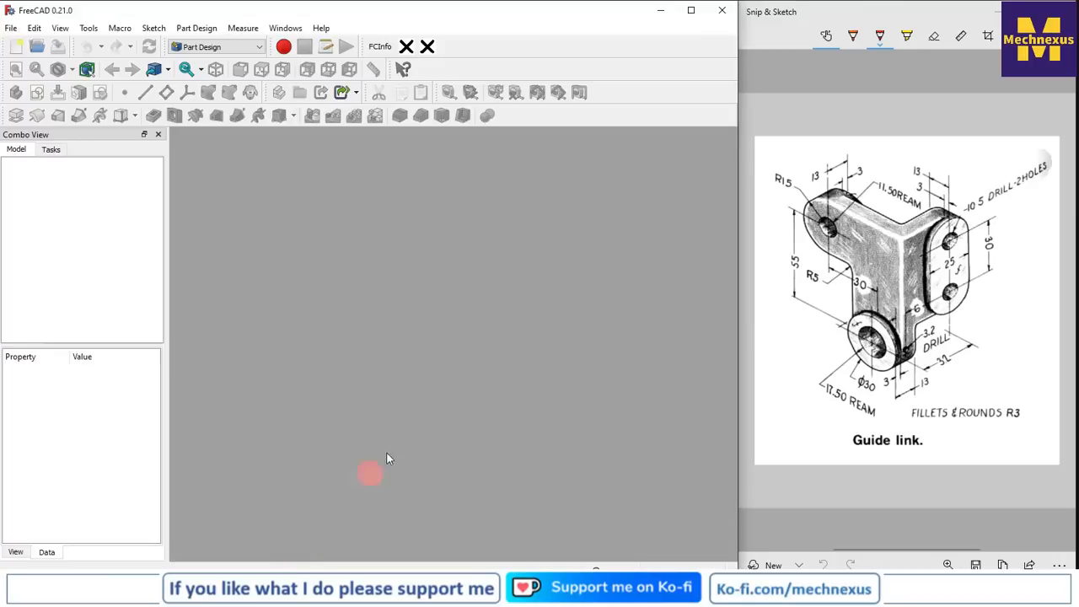
left_click(16, 47)
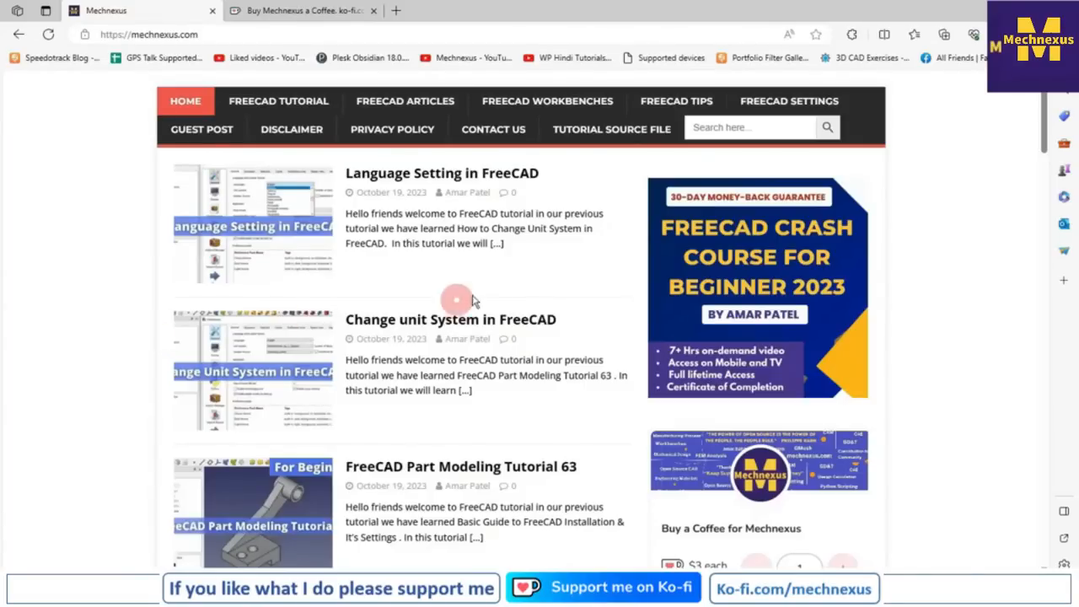
- Switch to the web browser and look through the Mechnexus home page and the Mechnexus Ko-fi support page
scroll(514, 289, "down", 2)
scroll(516, 289, "down", 7)
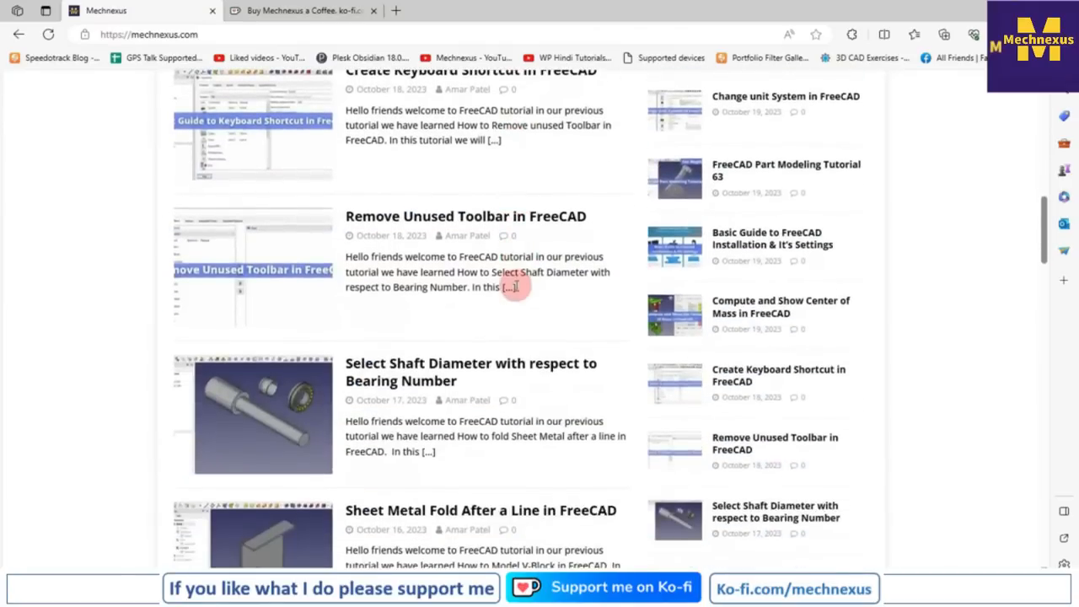
scroll(516, 287, "up", 10)
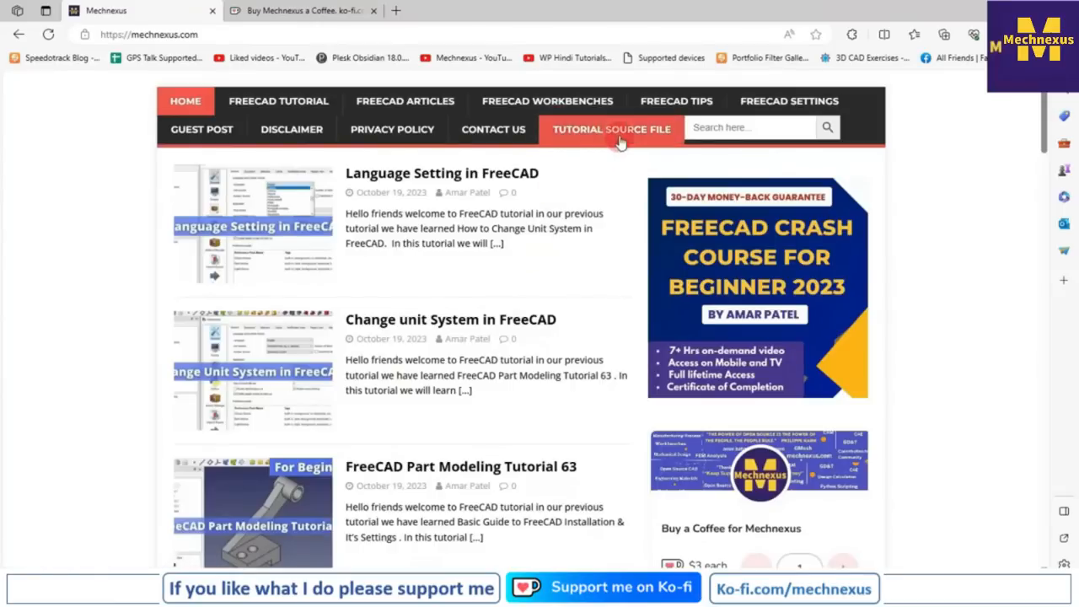
left_click(308, 13)
scroll(211, 276, "up", 1)
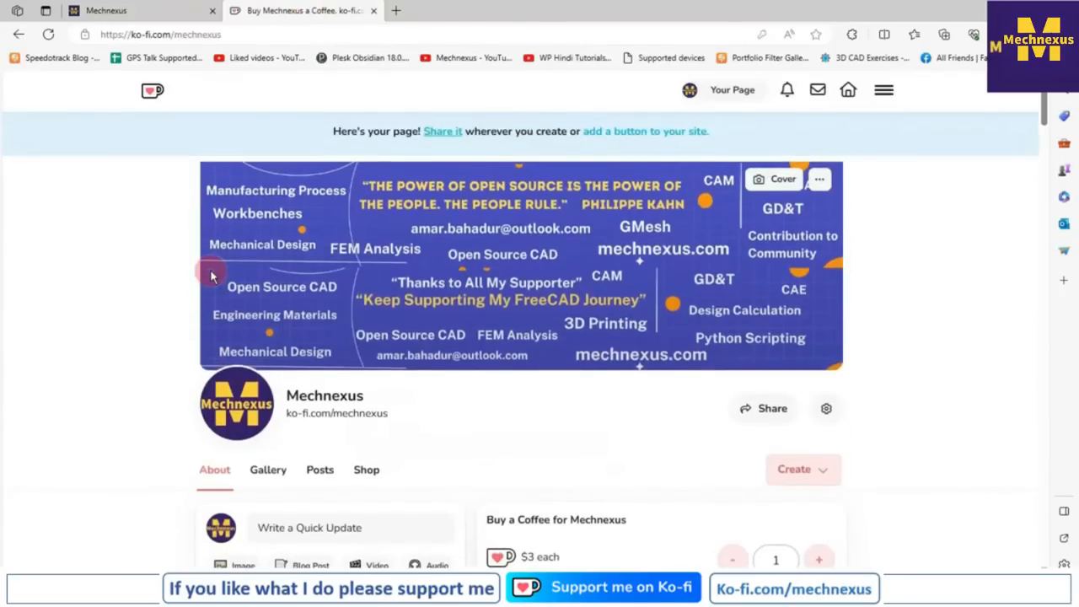
scroll(211, 276, "down", 1)
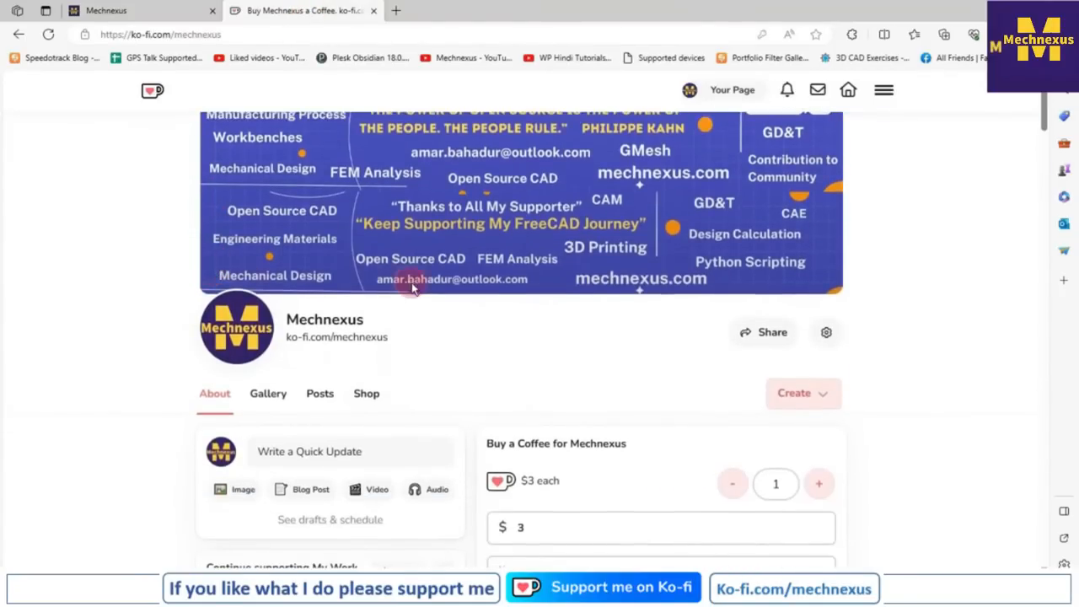
scroll(413, 286, "down", 3)
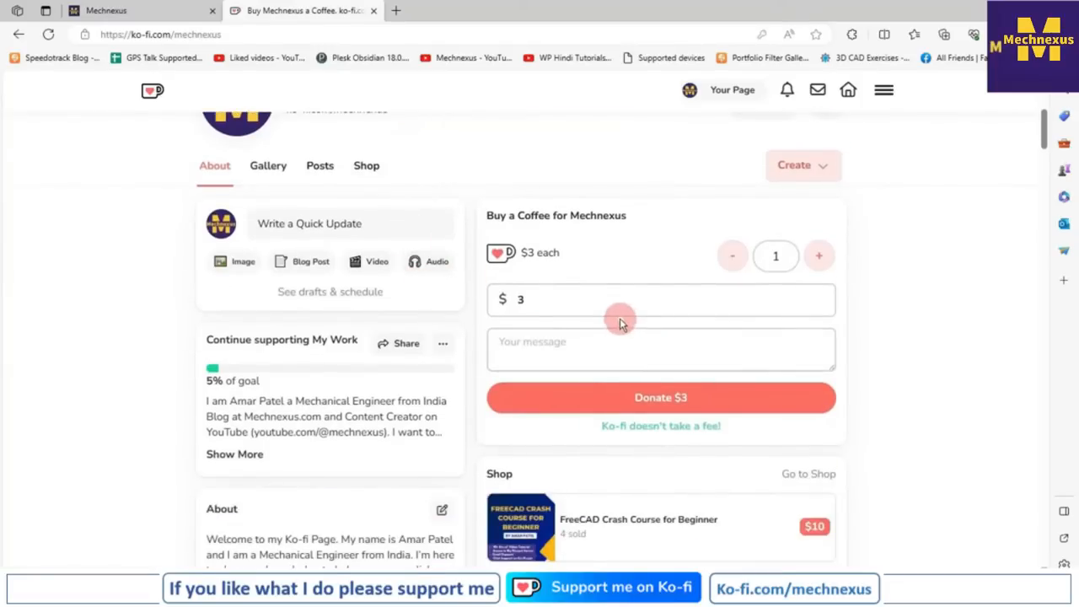
scroll(620, 320, "up", 1)
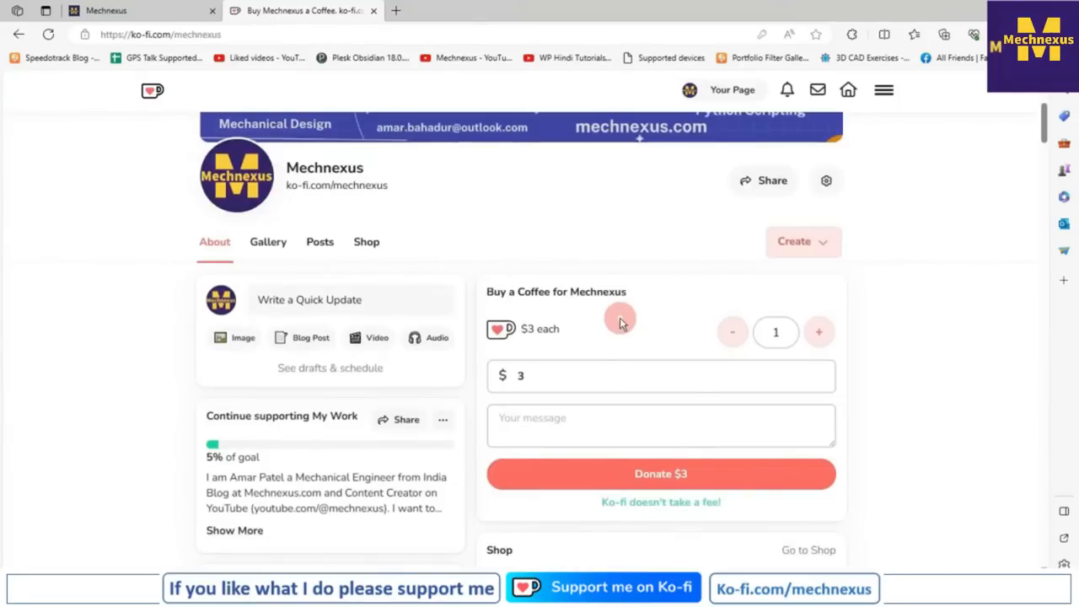
scroll(620, 321, "up", 2)
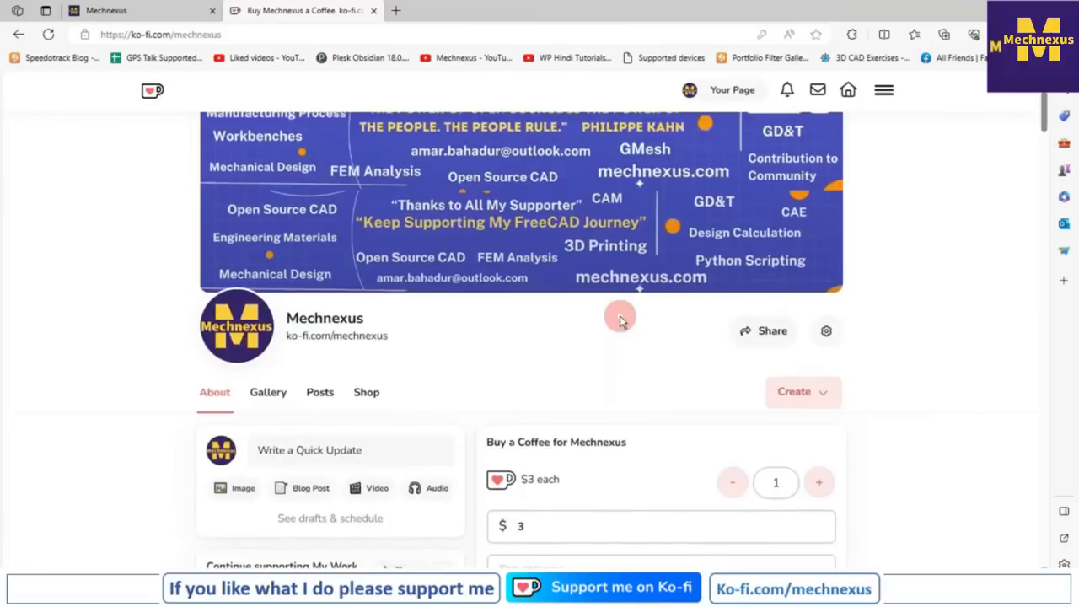
scroll(619, 320, "up", 1)
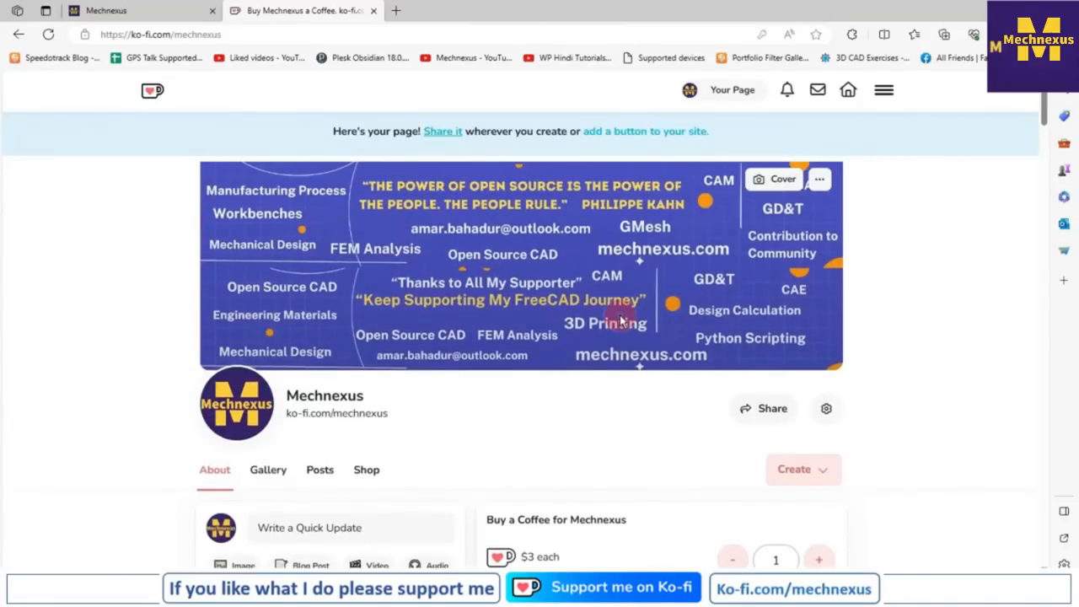
scroll(621, 321, "down", 1)
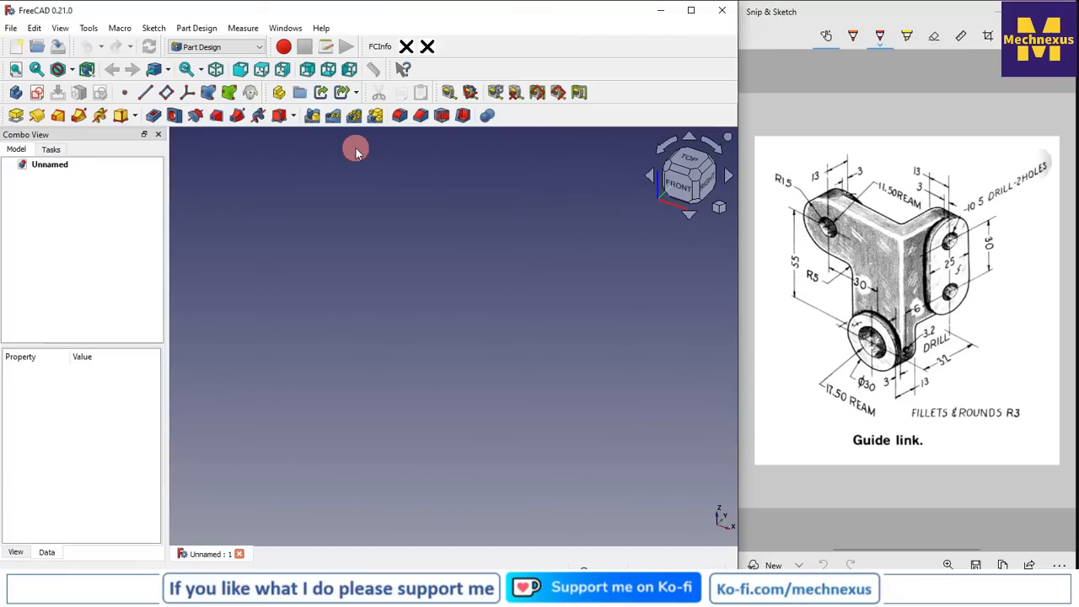
- Switch back to FreeCAD, create a new body and show its origin planes
left_click(17, 93)
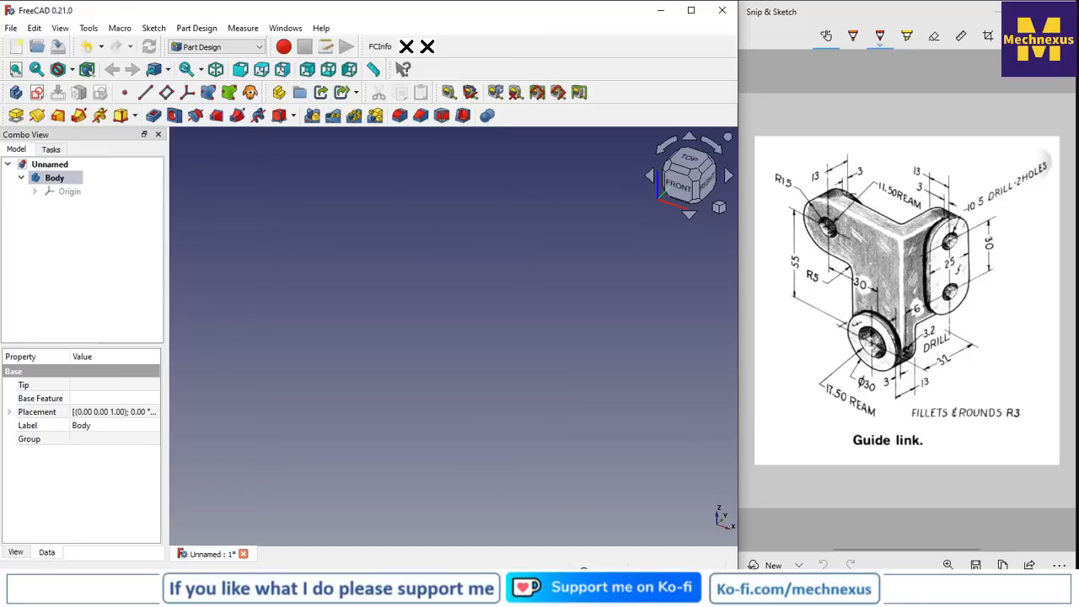
left_click(56, 194)
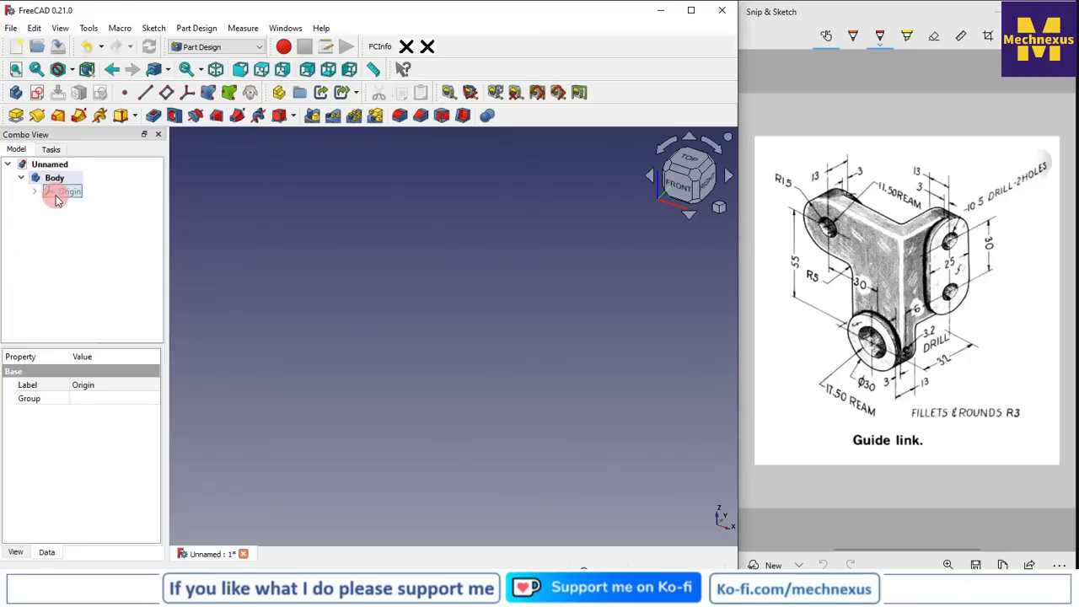
key("space")
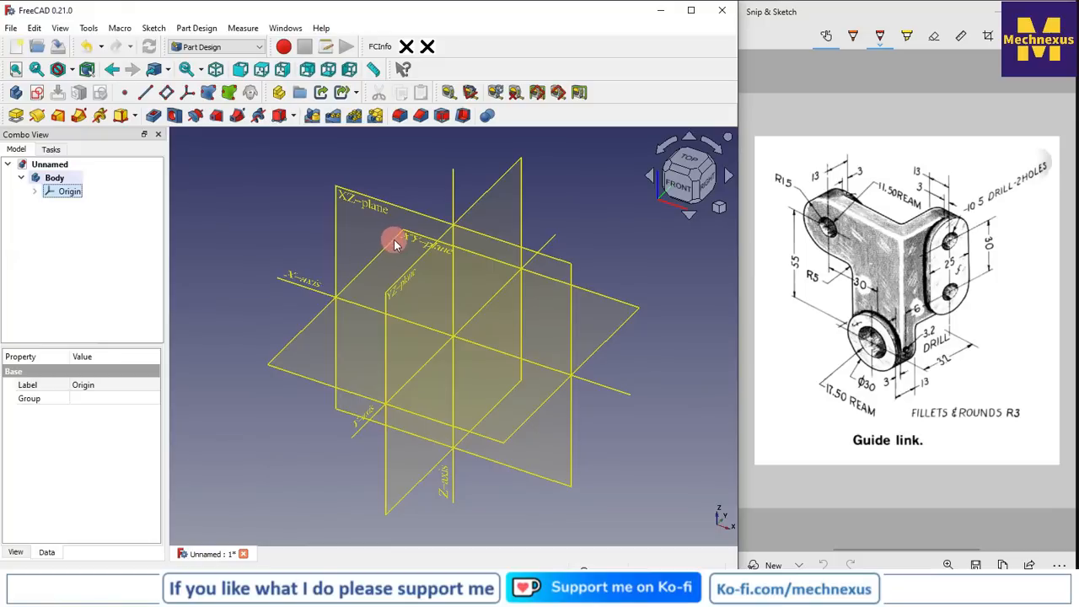
- Start a new sketch on the XY plane and hide the origin planes
left_click(636, 269)
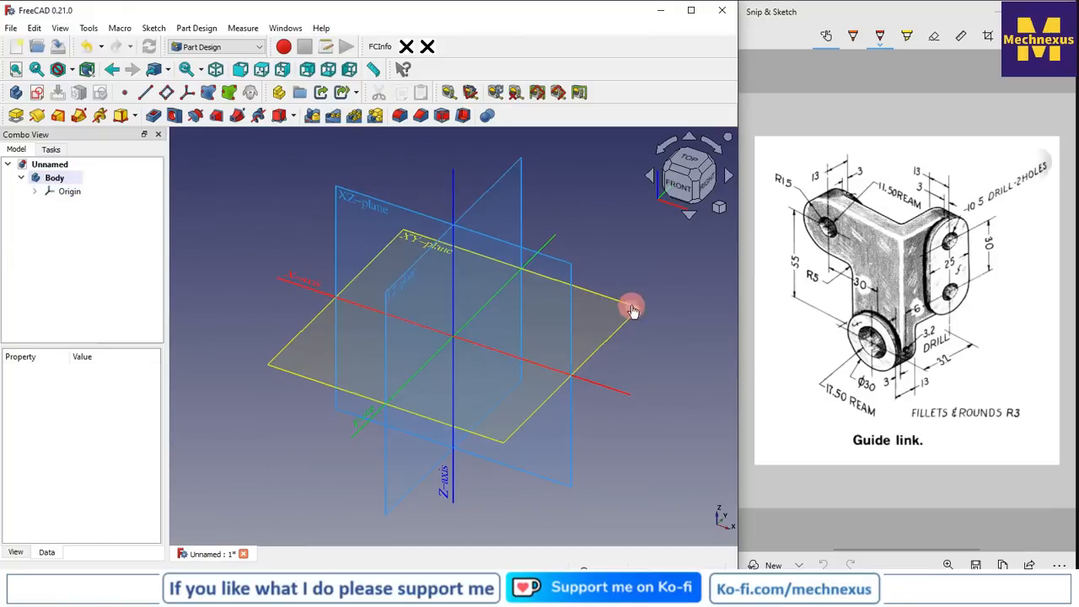
left_click(633, 310)
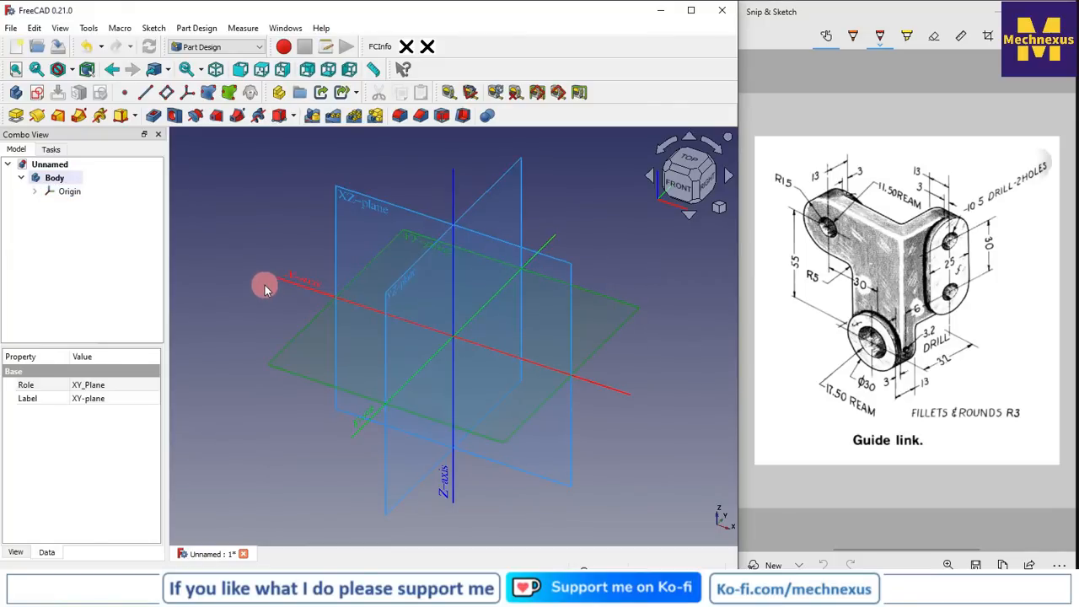
left_click(38, 93)
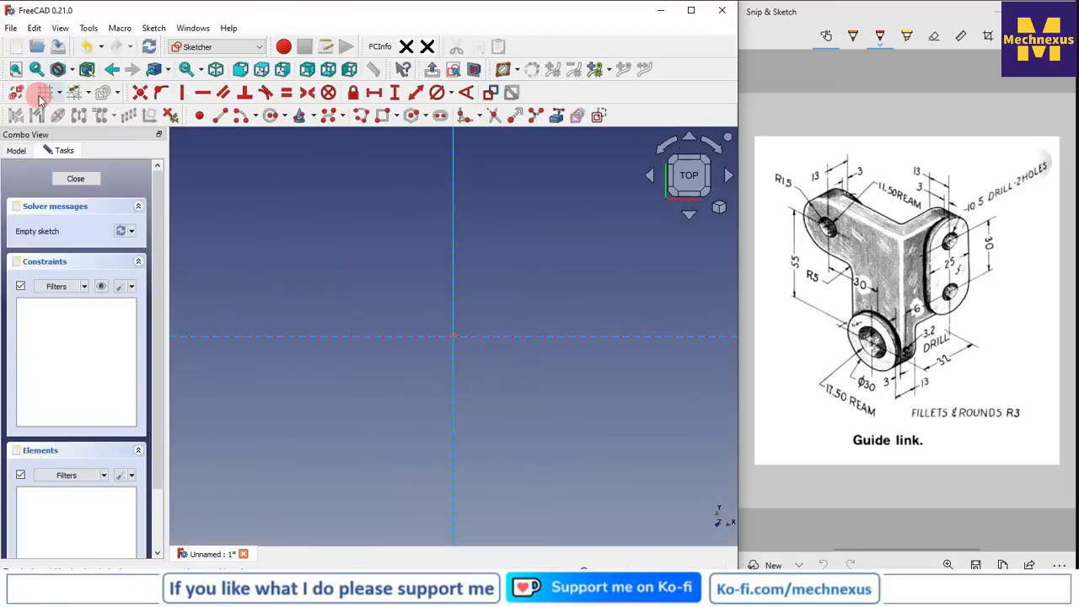
left_click(16, 150)
left_click(69, 193)
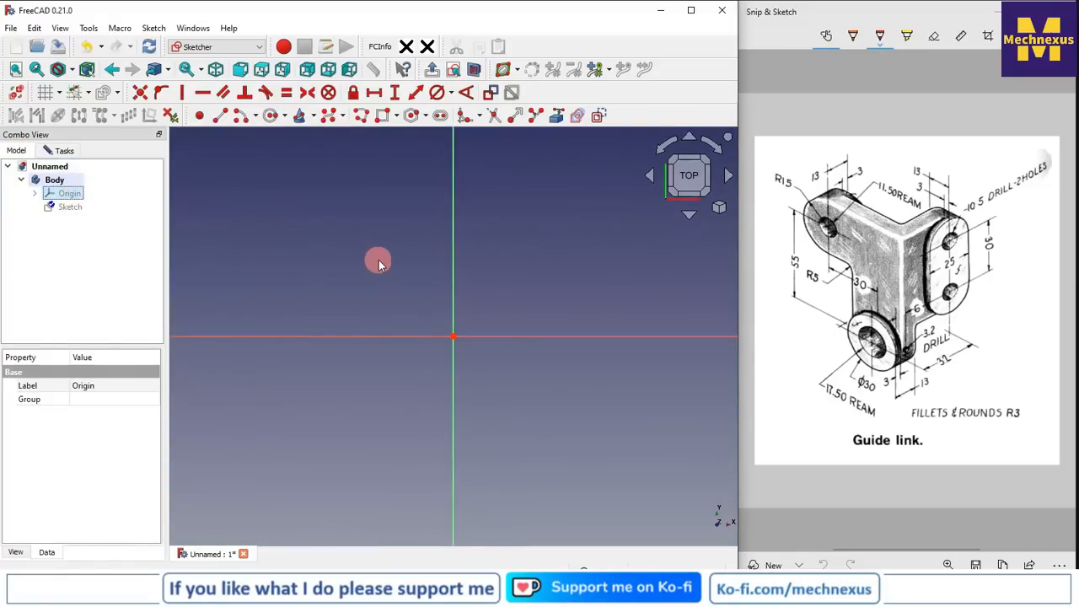
- Draw a closed L-shaped polyline from the origin, with an about 34 mm edge up the vertical axis and the other leg along the negative horizontal axis
scroll(378, 262, "down", 2)
scroll(333, 266, "up", 1)
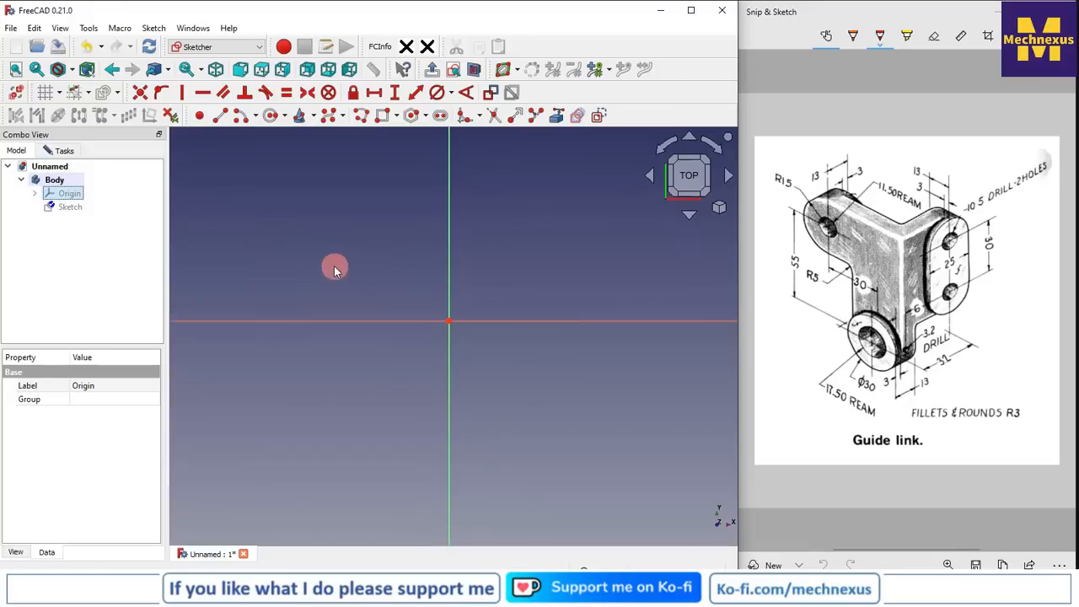
left_click(361, 119)
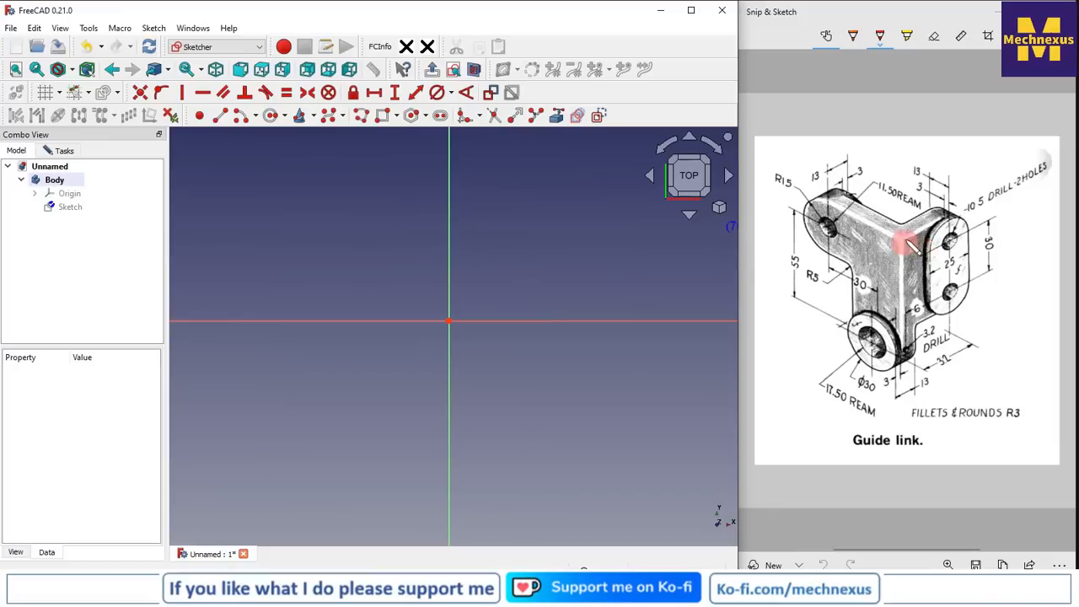
left_click(447, 317)
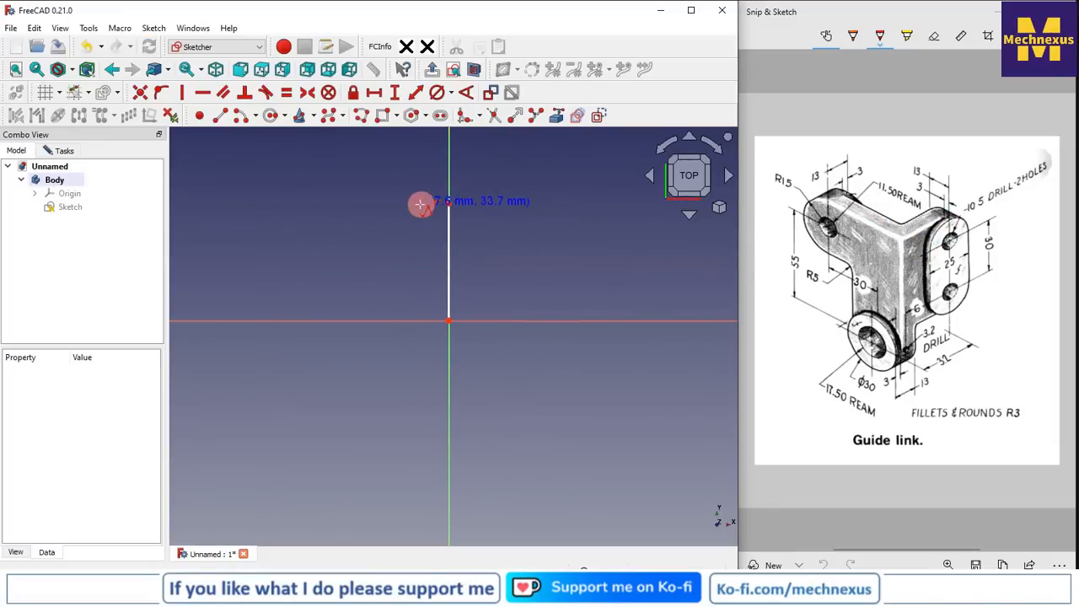
left_click(448, 204)
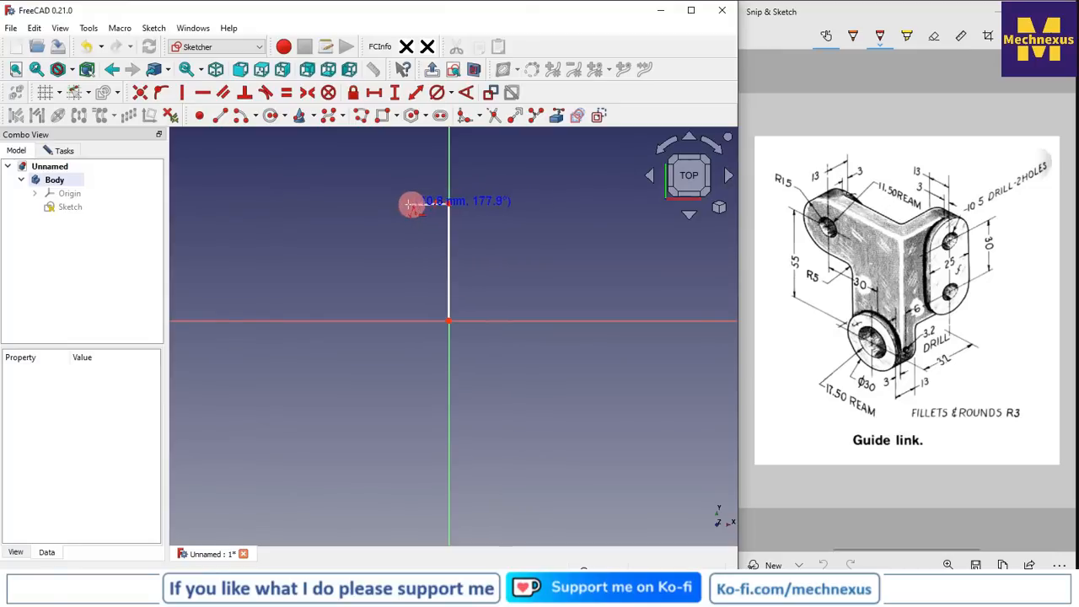
left_click(410, 203)
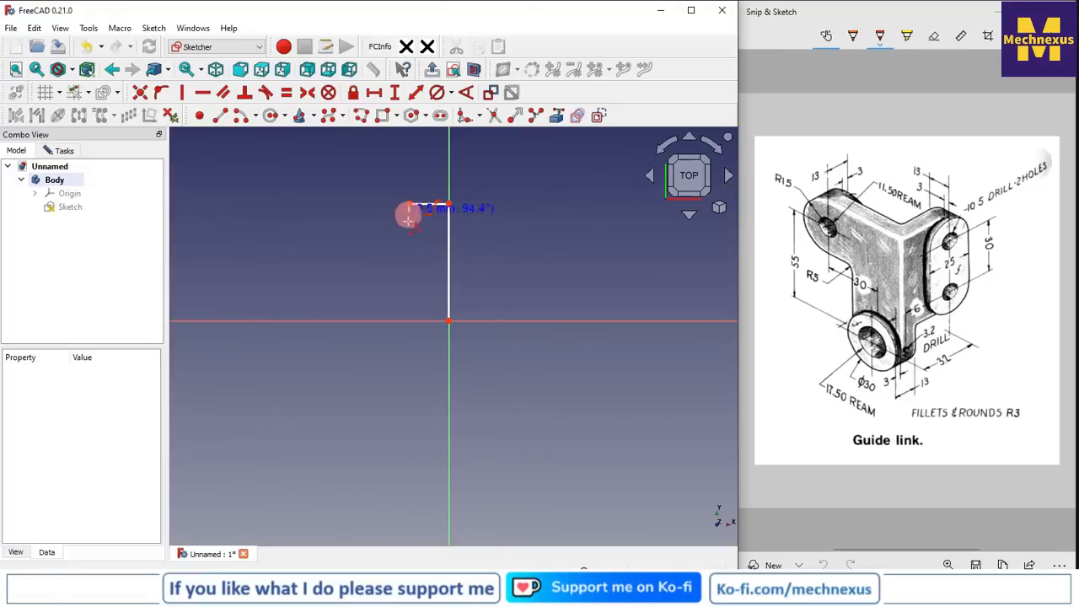
left_click(413, 273)
left_click(313, 274)
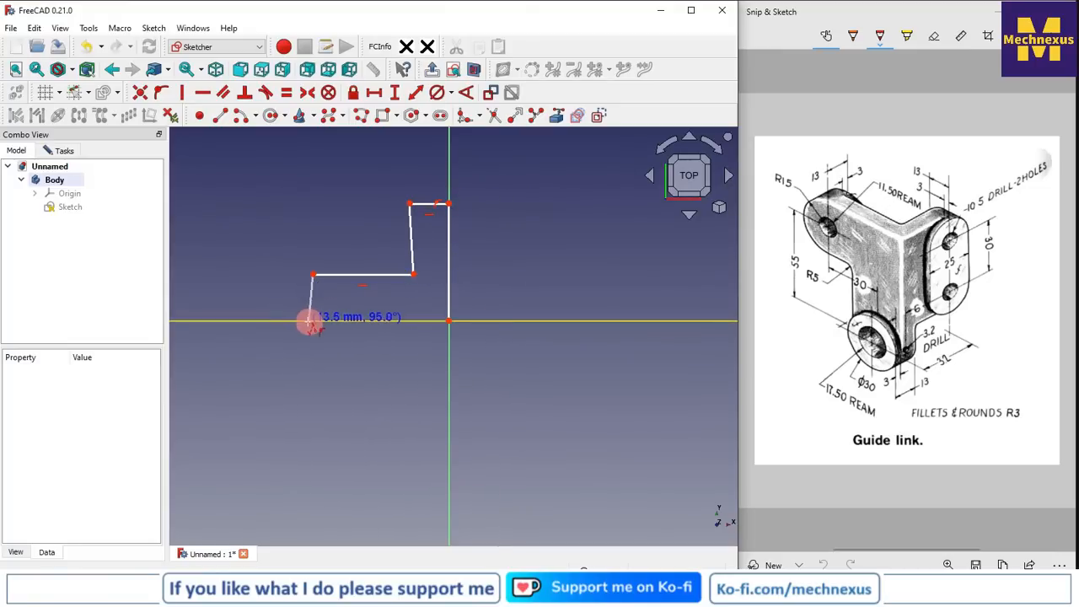
left_click(310, 320)
left_click(448, 320)
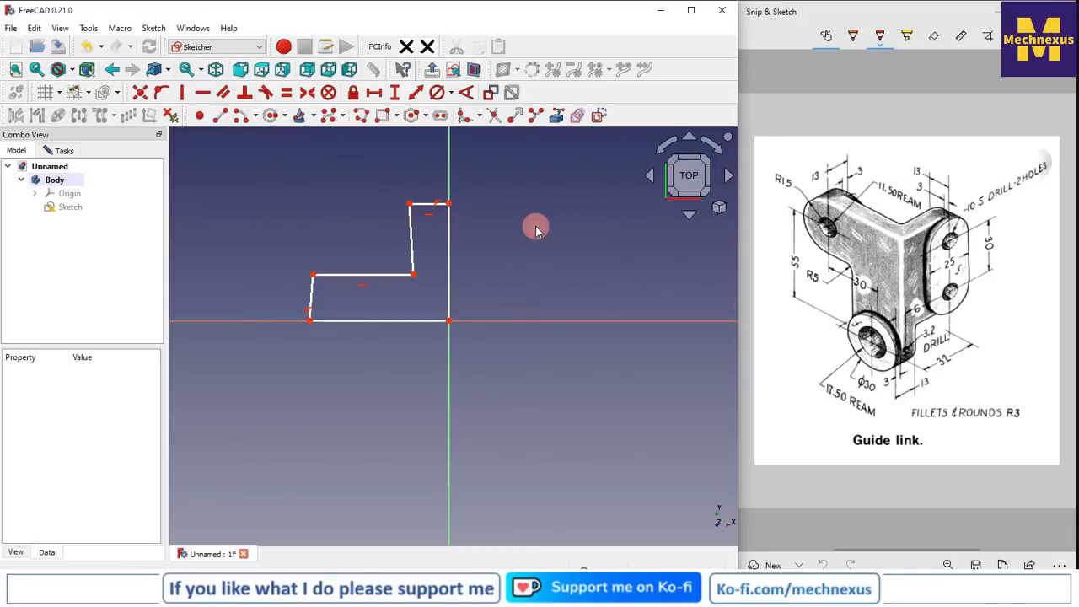
- Constrain the two slanted edges of the L-profile, the inner one and the short end one, to be vertical
left_click(412, 243)
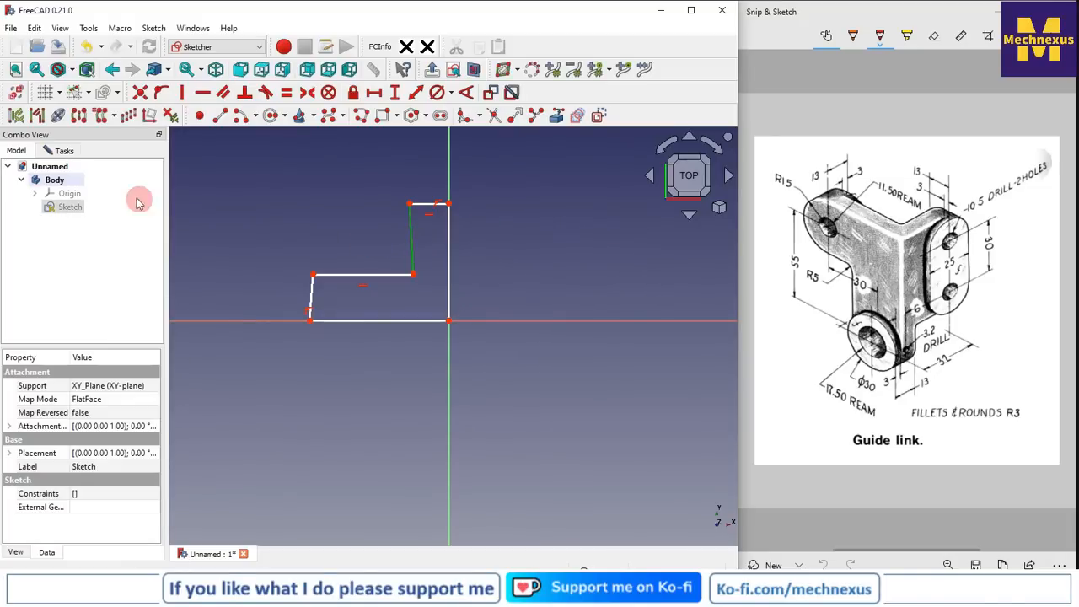
left_click(181, 92)
left_click(310, 292)
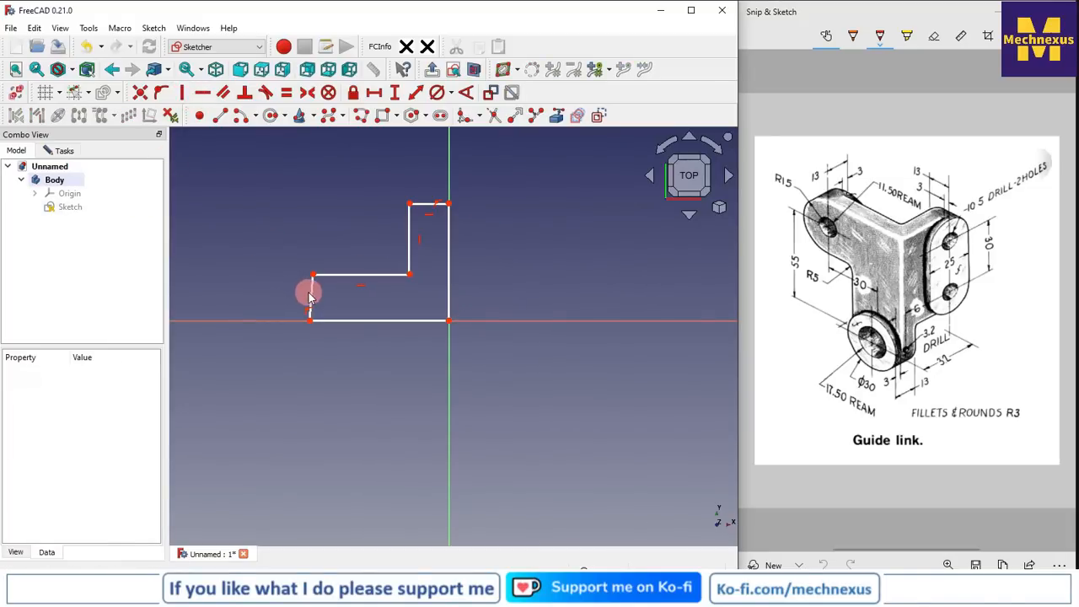
left_click(181, 91)
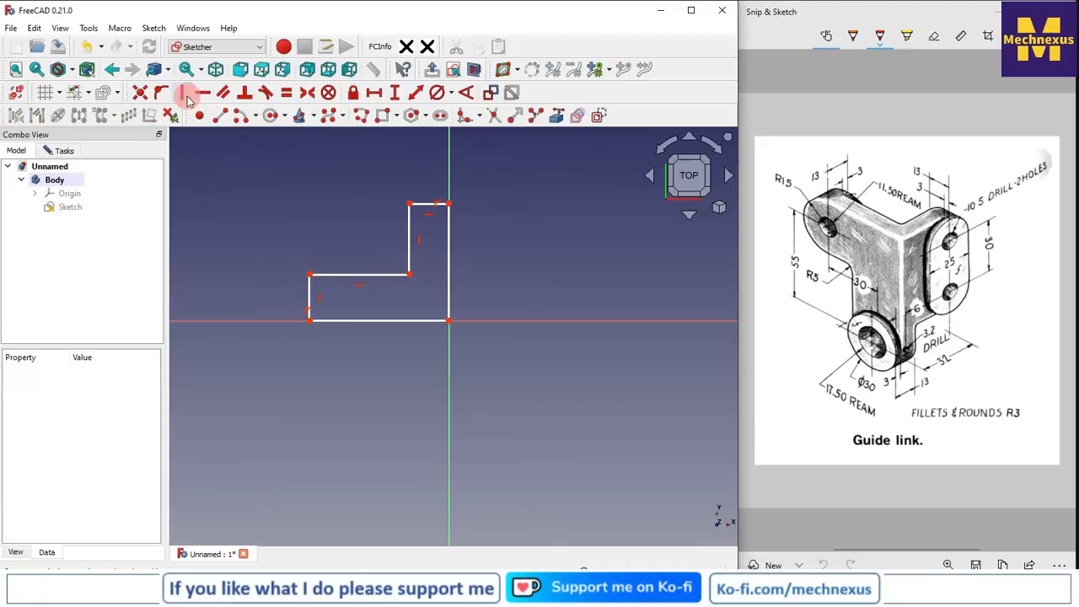
- Dimension the L-profile's long edge on the vertical axis with a vertical distance of 44.5 mm
scroll(385, 200, "up", 2)
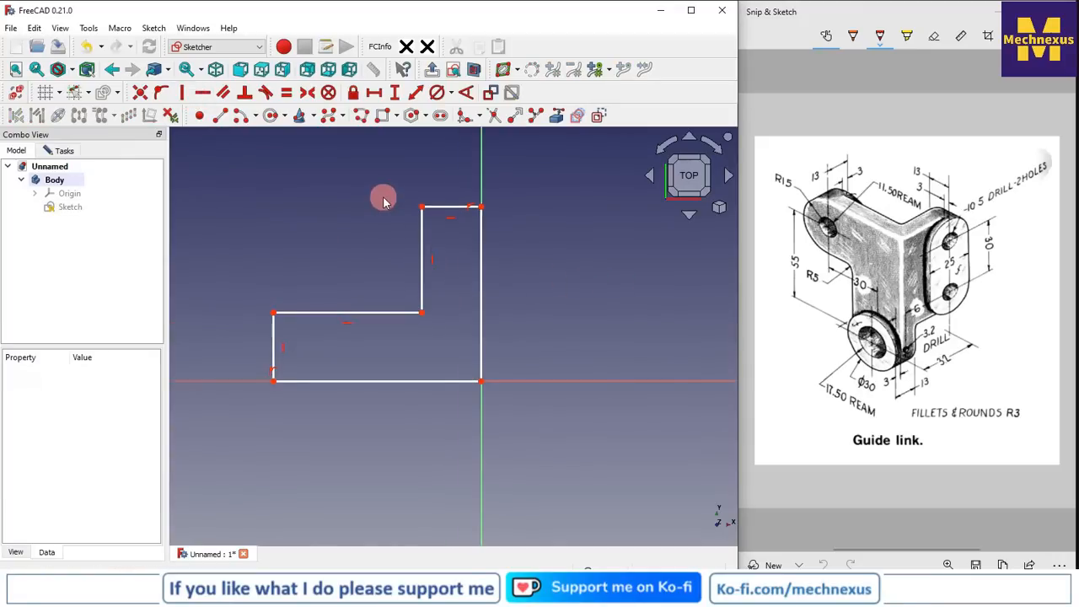
left_click(482, 316)
left_click(396, 94)
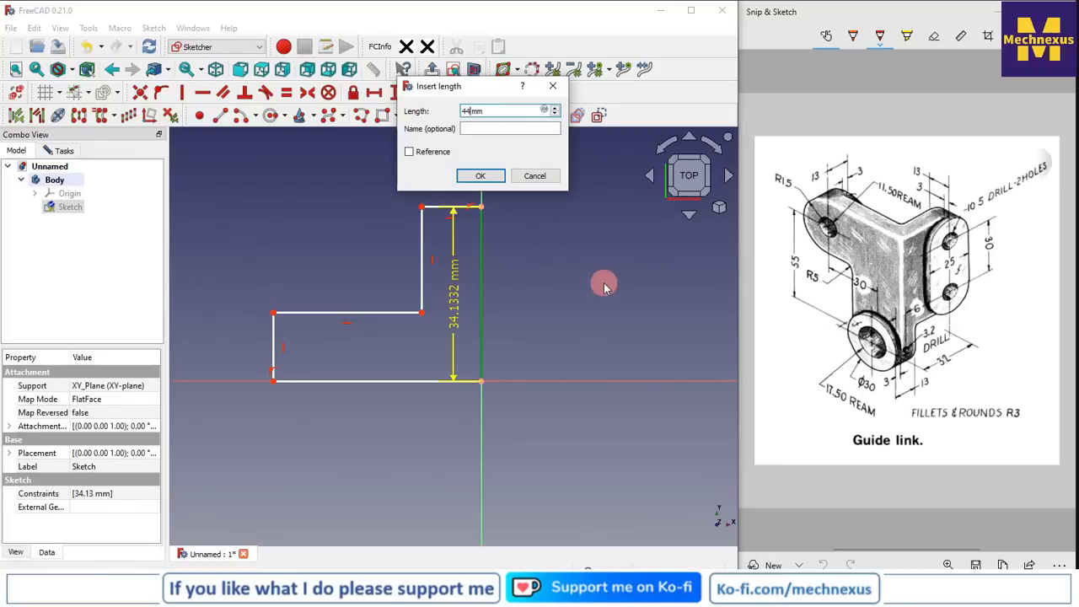
type("44.5")
key("Return")
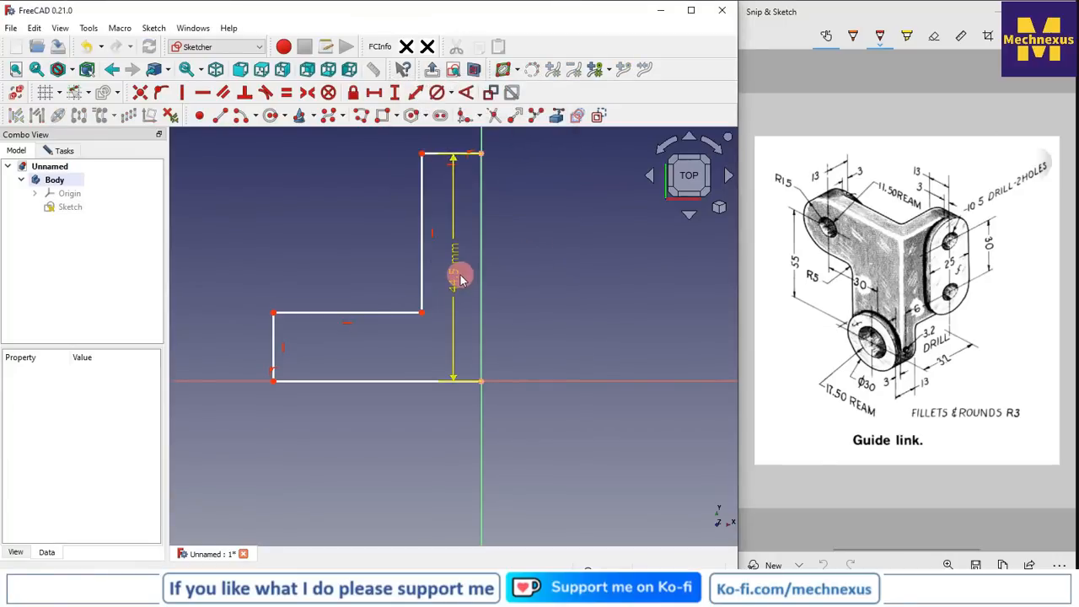
- Move the 44.5 mm dimension clear of the L-profile and dimension the short upper edge horizontally at 10 mm
mouse_move(461, 272)
left_mouse_down()
mouse_move(473, 281)
mouse_move(524, 268)
left_mouse_up()
scroll(527, 322, "down", 2)
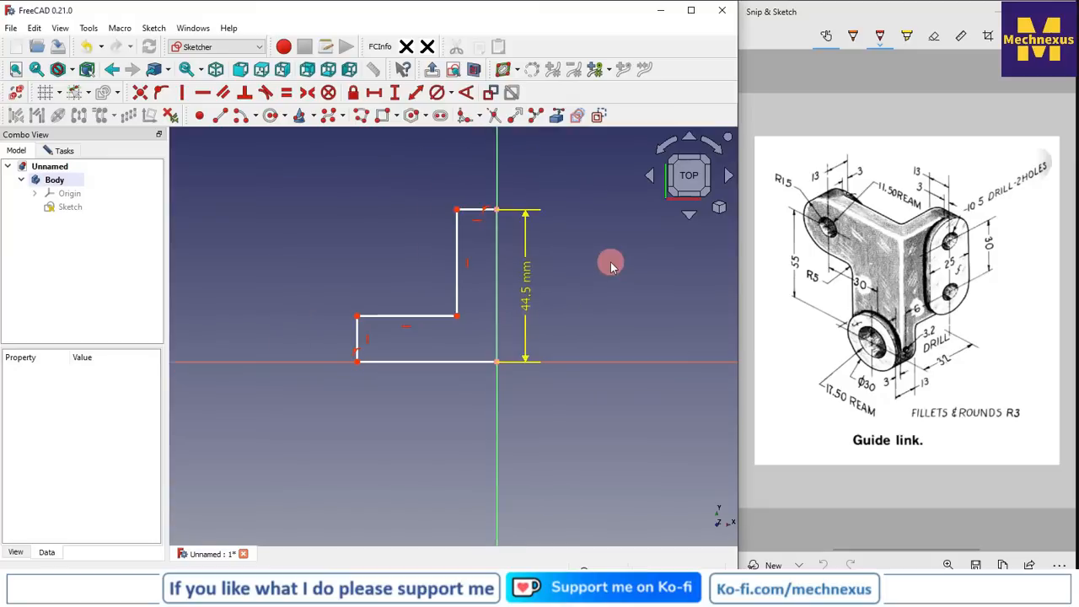
scroll(605, 255, "up", 1)
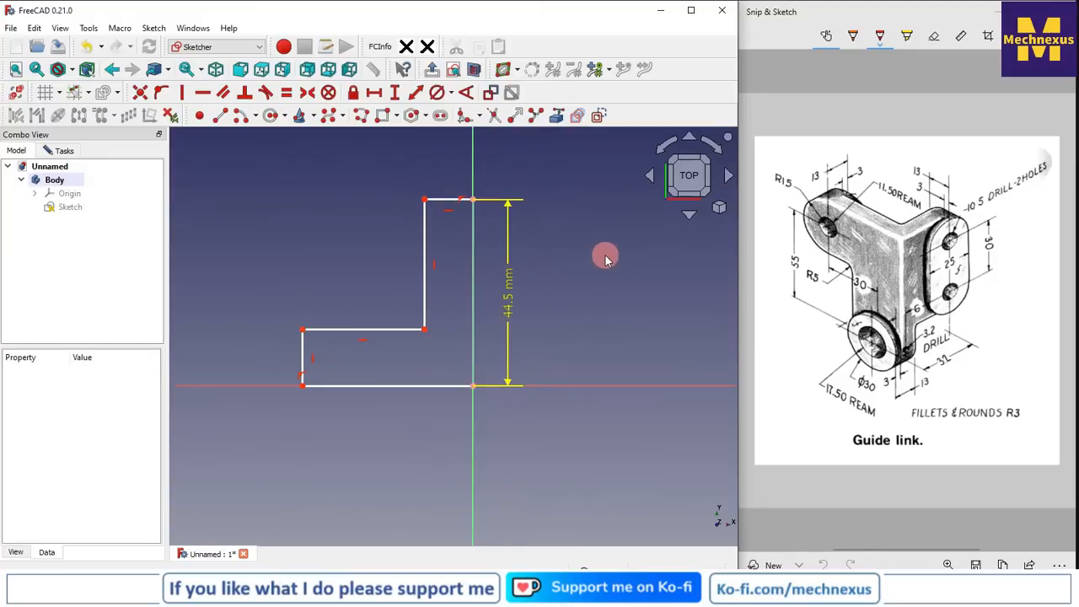
left_click(450, 200)
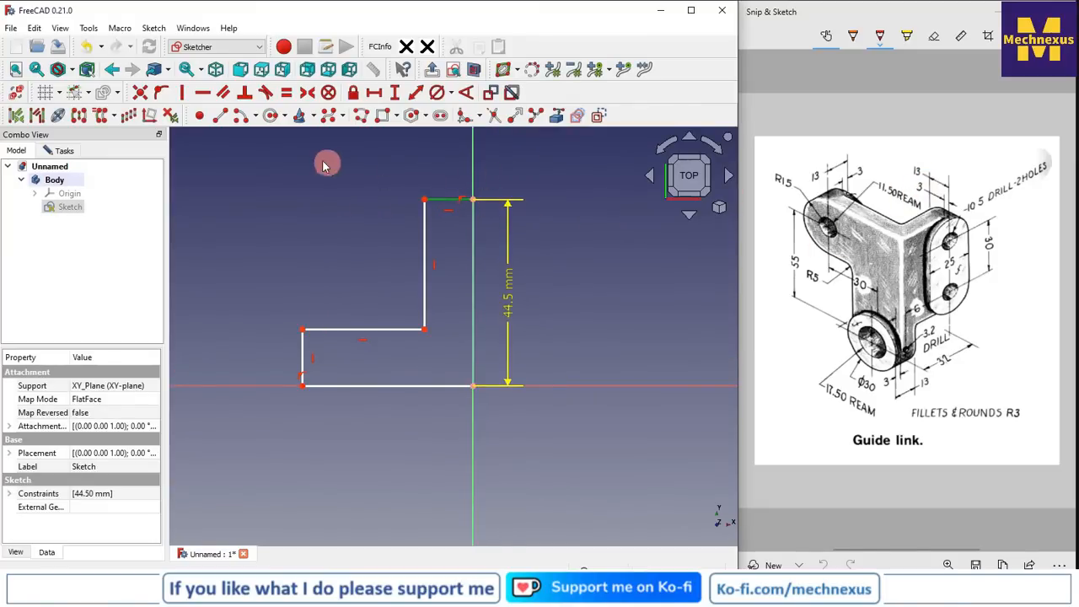
left_click(373, 93)
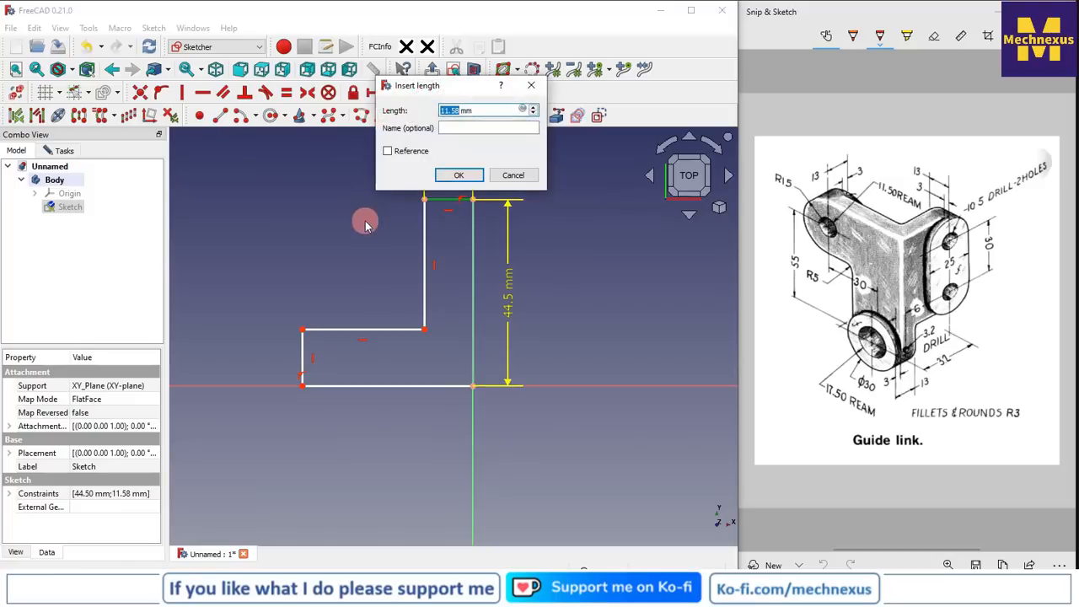
type("10")
key("Return")
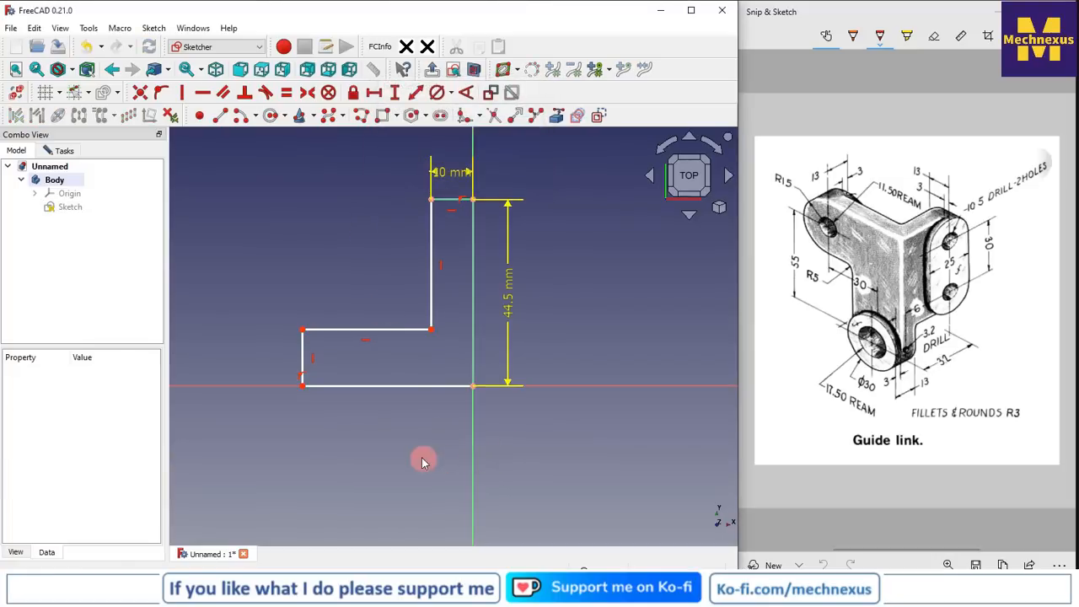
- Dimension the L-profile's long lower edge with a horizontal distance of 60 mm and place the dimension below the profile
left_click(418, 388)
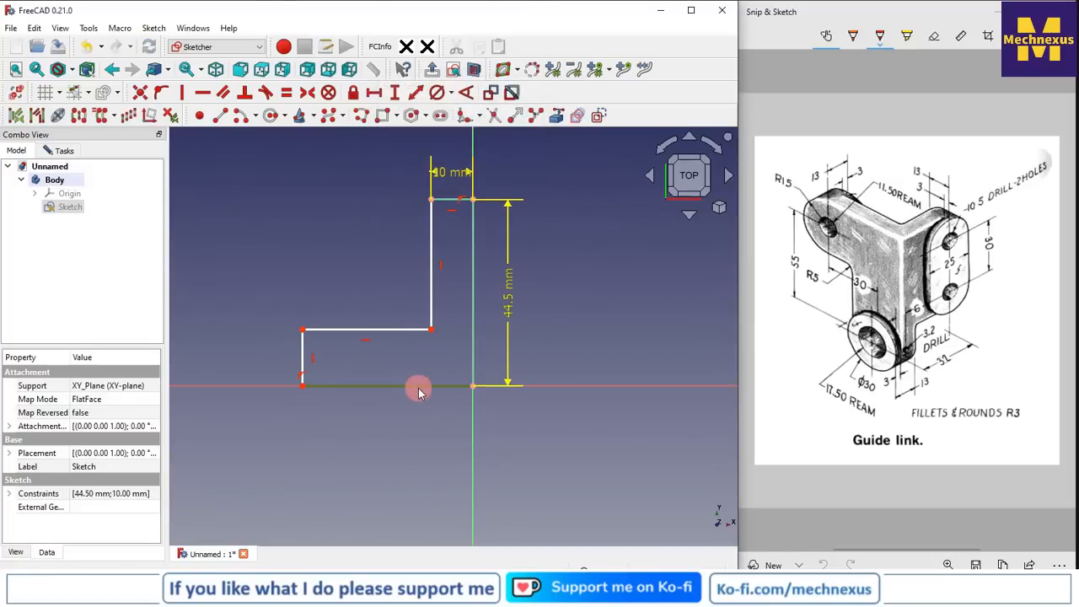
left_click(374, 93)
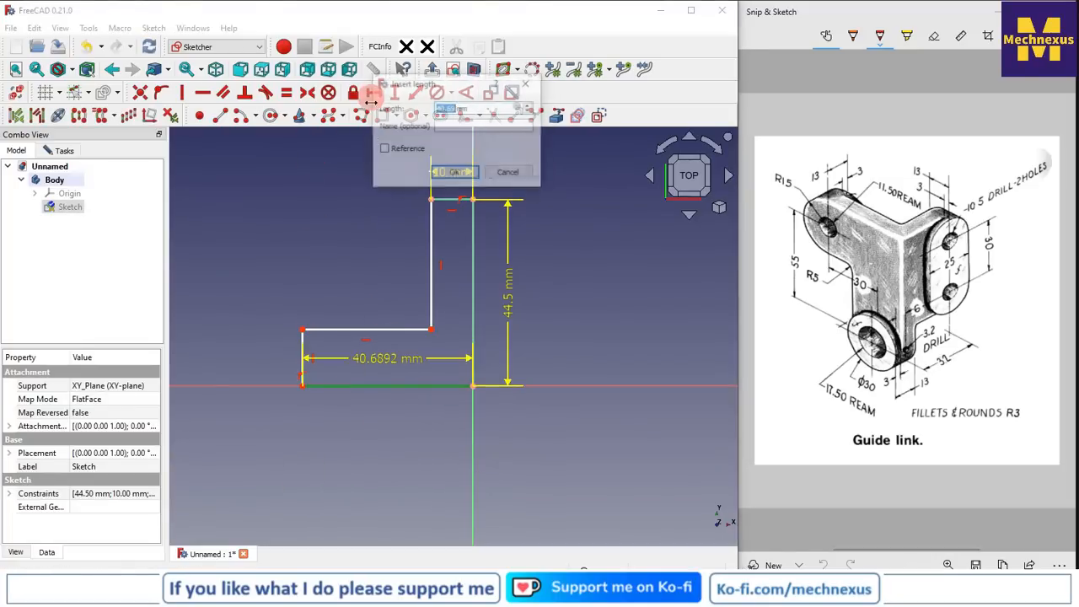
type("60")
key("Return")
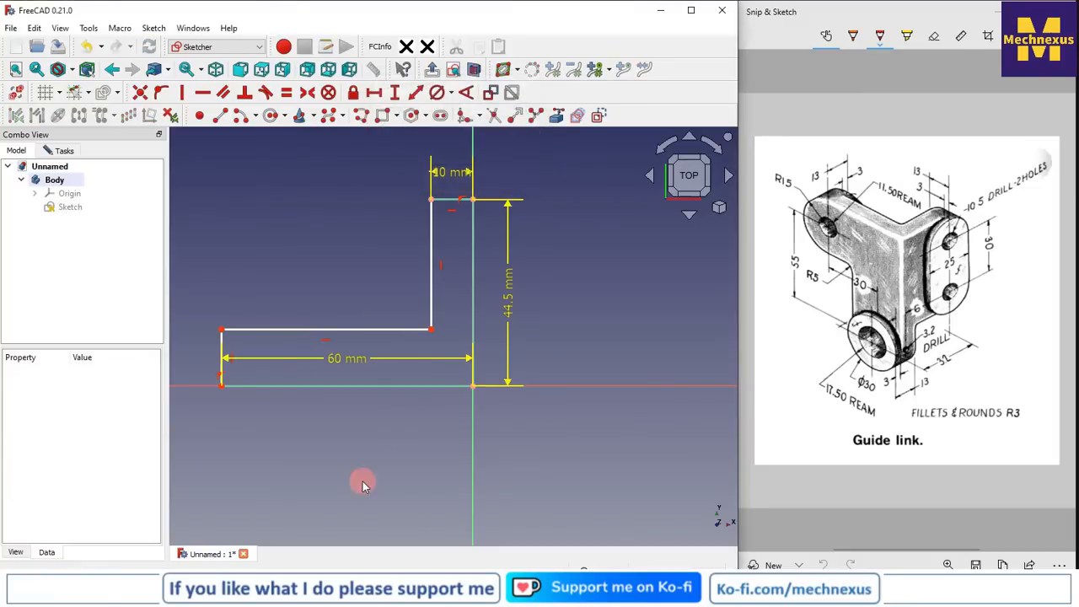
left_click_drag(362, 364, 362, 446)
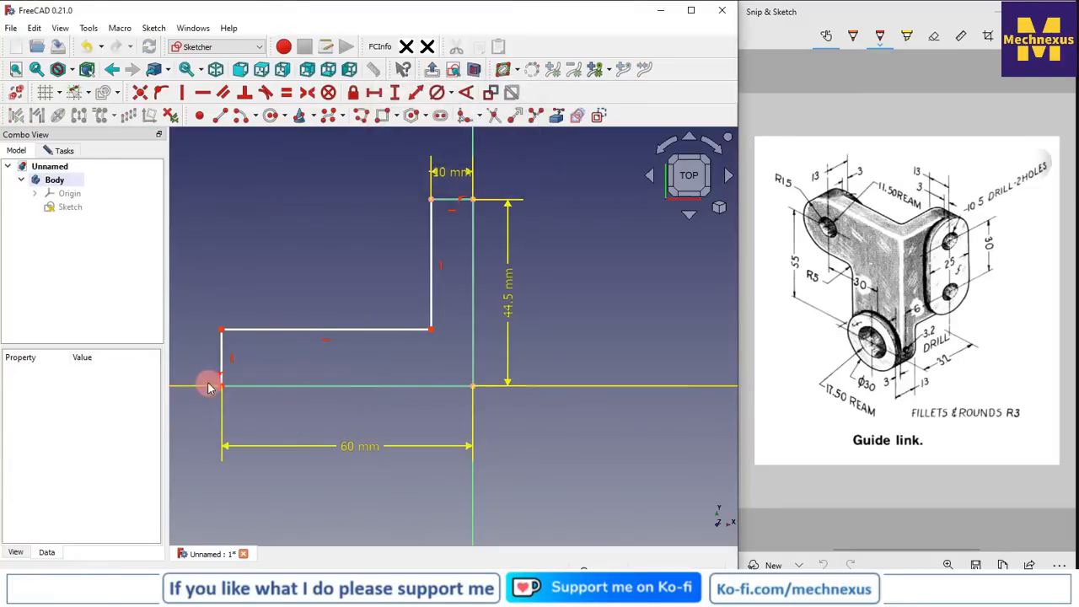
- Dimension the short vertical end edge of the horizontal leg with a vertical distance of 10 mm
left_click(223, 360)
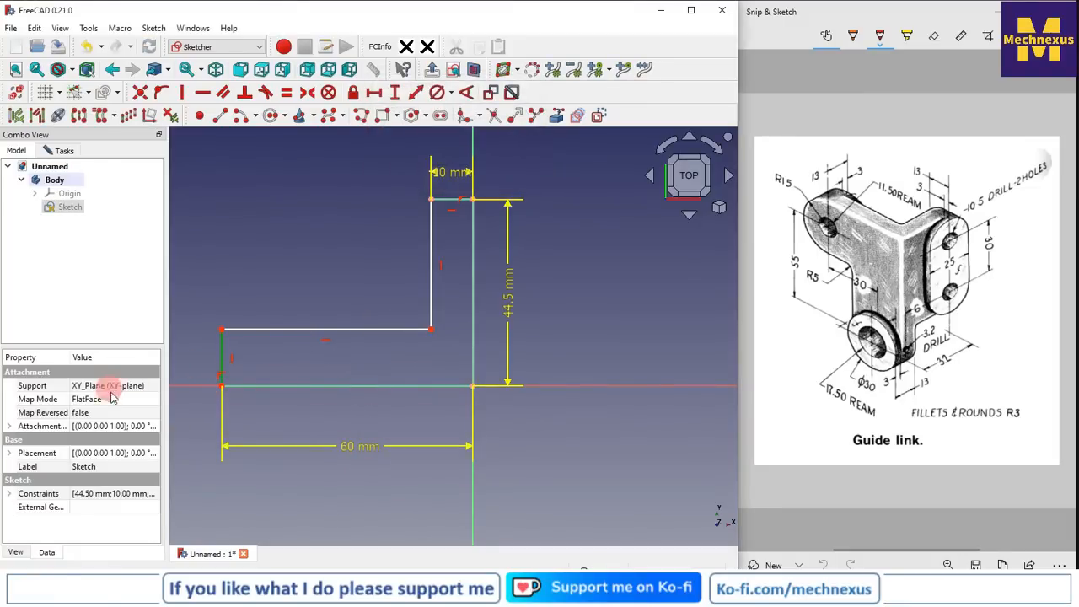
left_click(394, 92)
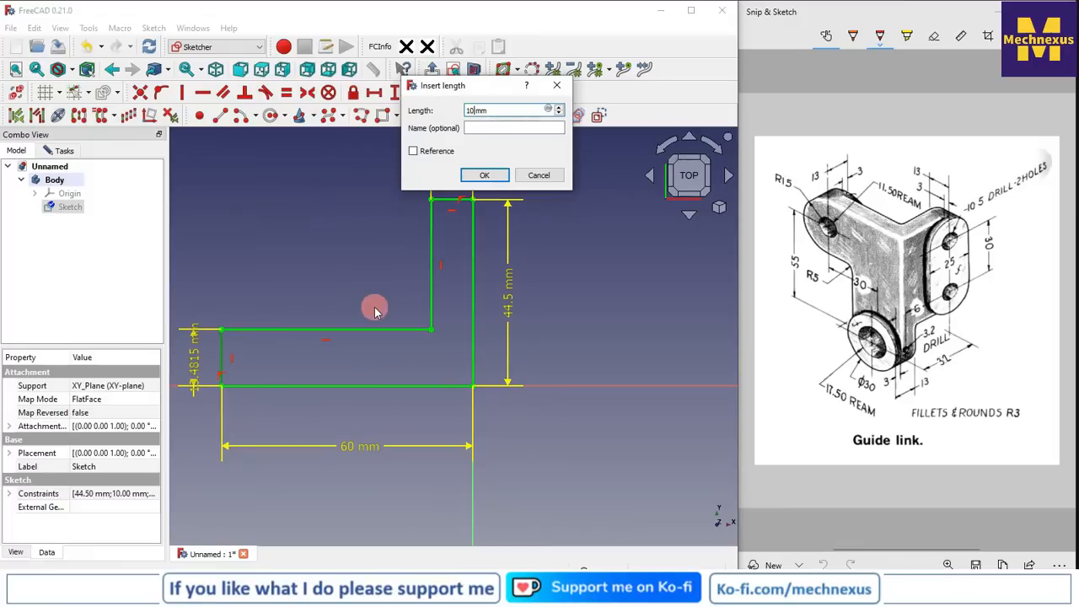
key("Return")
scroll(522, 285, "down", 3)
scroll(575, 305, "up", 2)
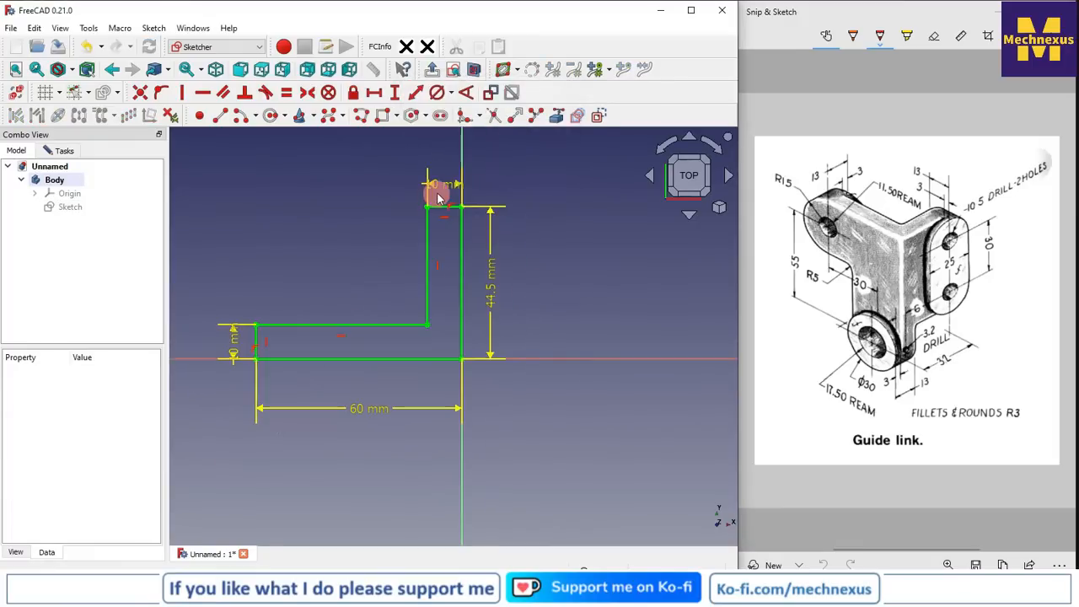
- Reposition the two 10 mm dimensions outside the L-profile so they can be read clearly
left_click_drag(438, 196, 369, 174)
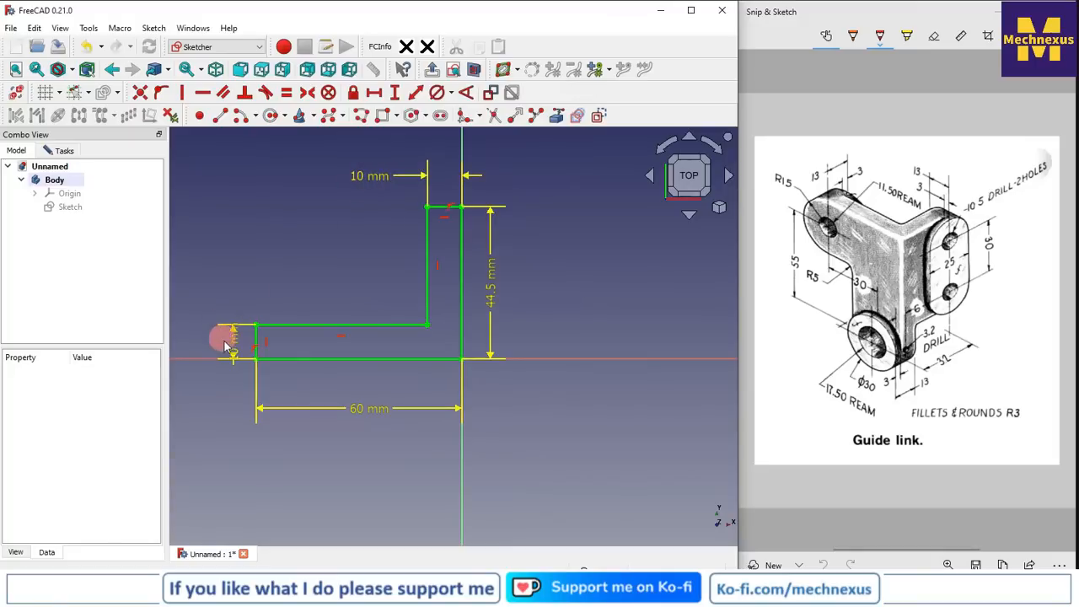
left_click_drag(226, 345, 222, 266)
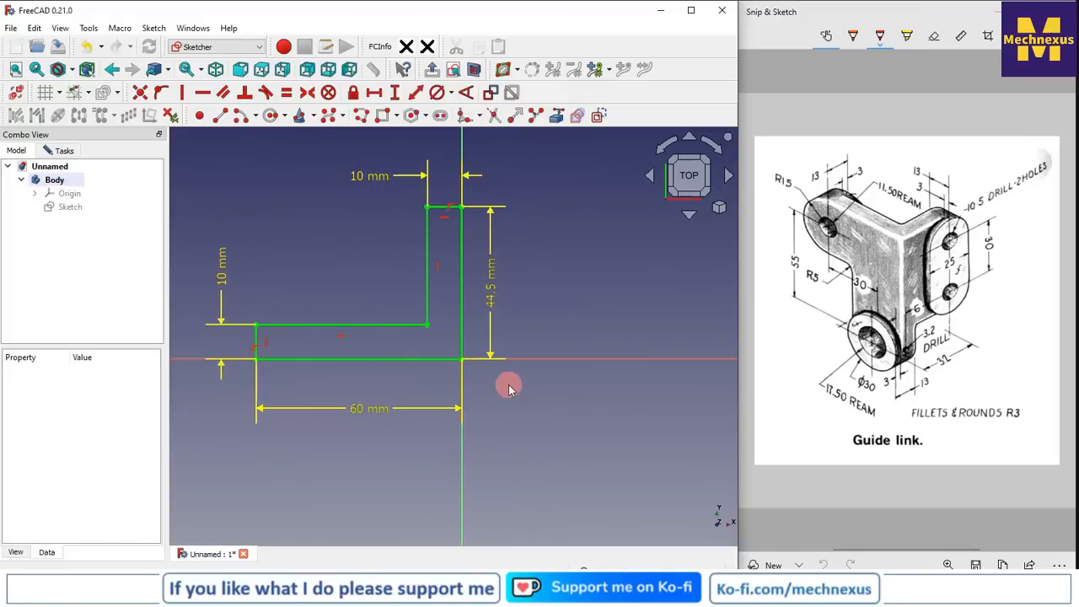
scroll(539, 365, "down", 3)
scroll(354, 354, "up", 2)
scroll(392, 337, "down", 1)
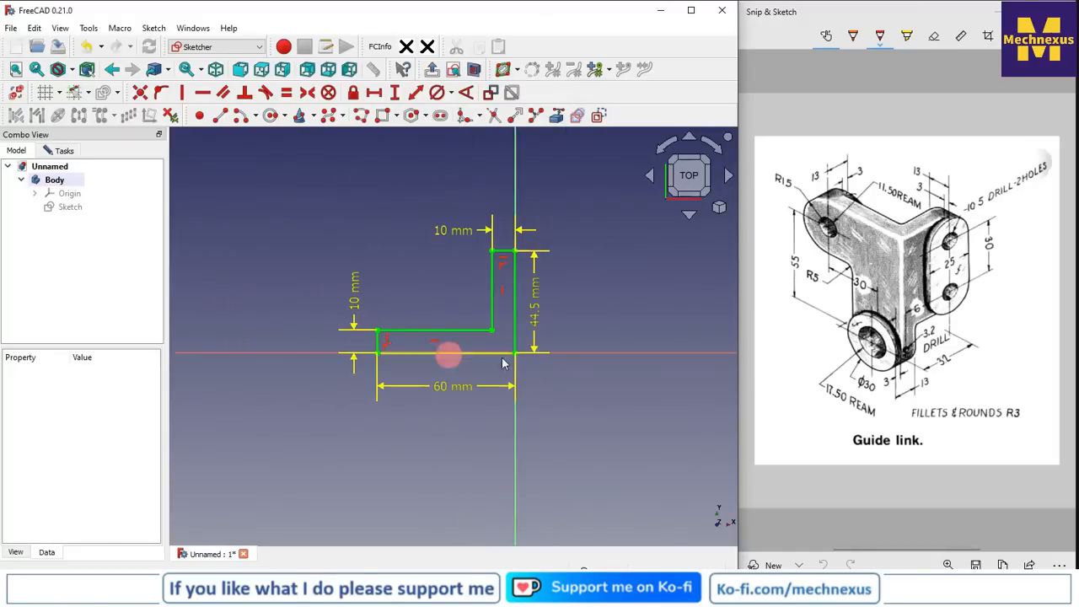
scroll(553, 355, "up", 1)
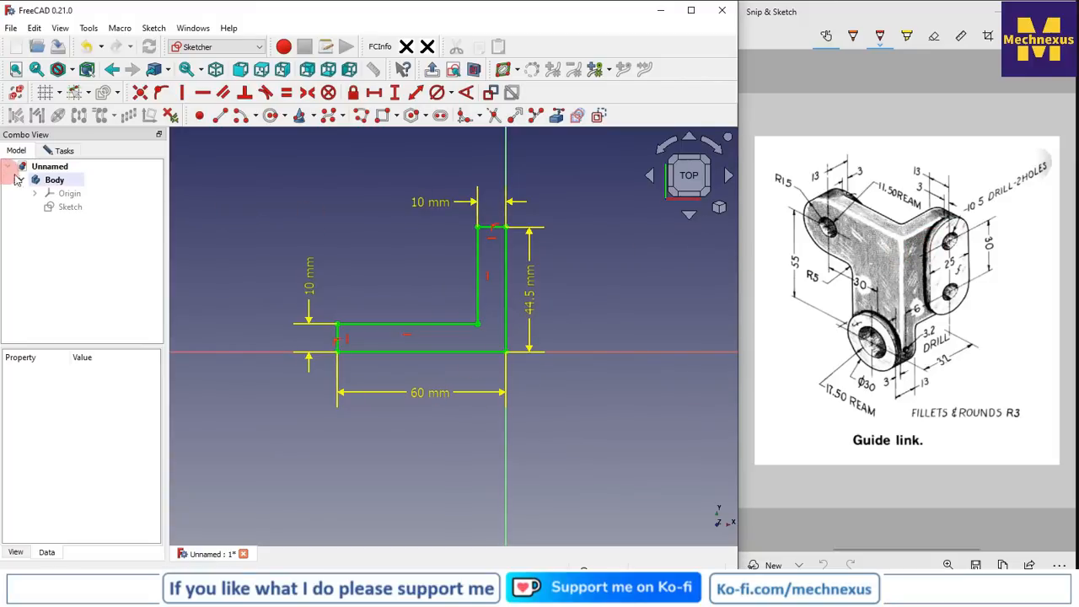
- Close the L-profile sketch and pad it 85 mm in the reversed direction
left_click(59, 150)
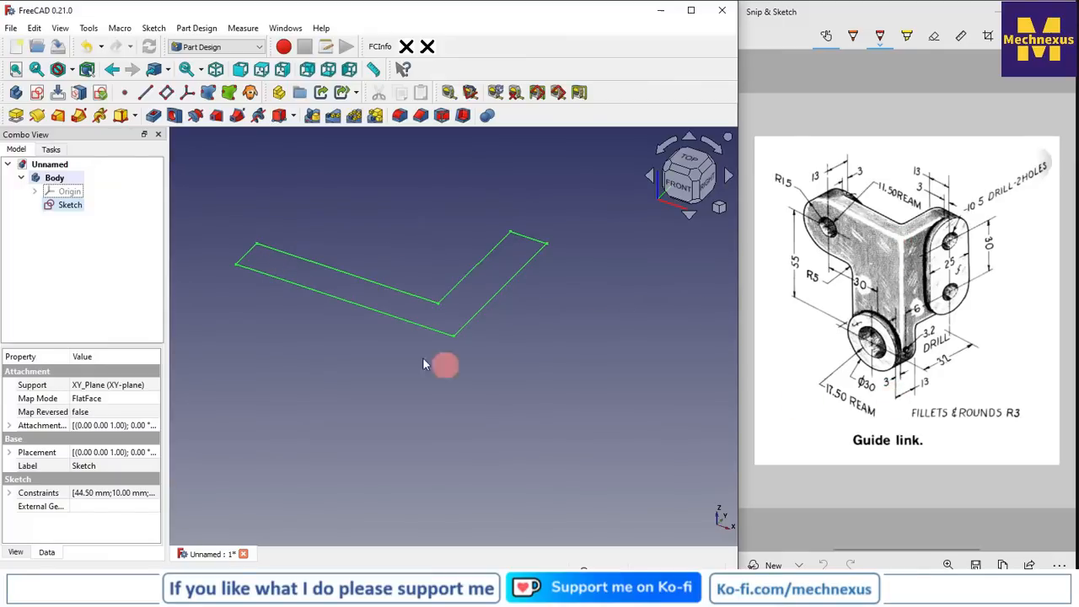
scroll(423, 357, "down", 1)
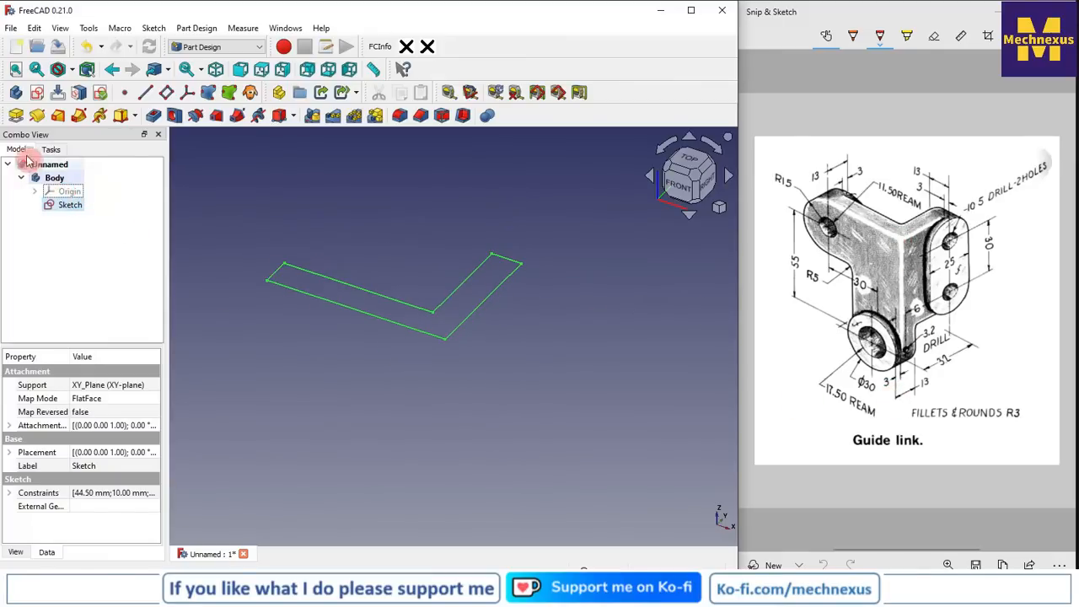
left_click(18, 119)
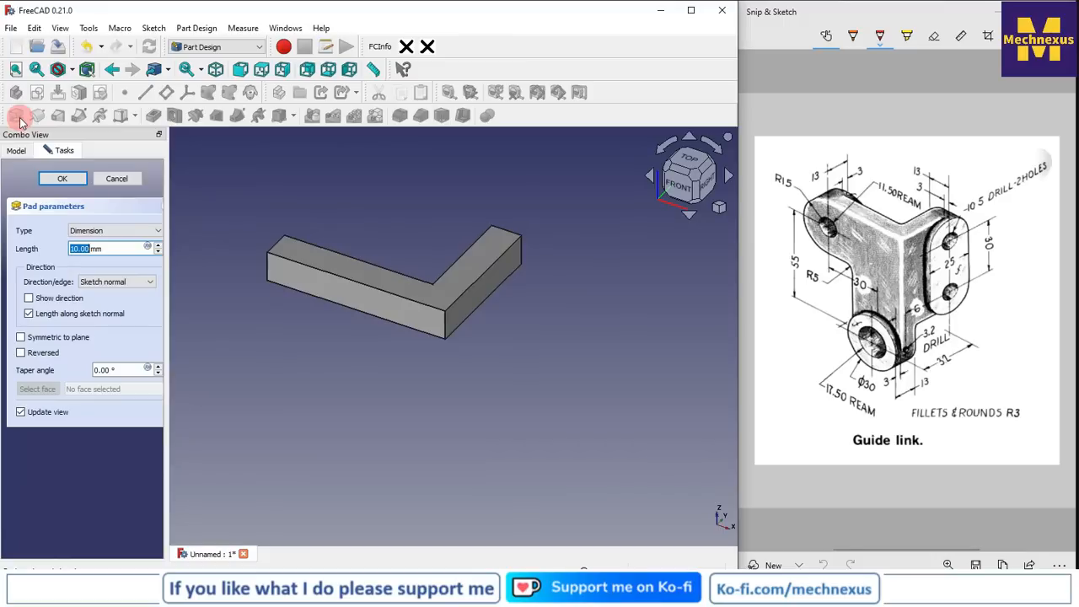
scroll(614, 403, "down", 1)
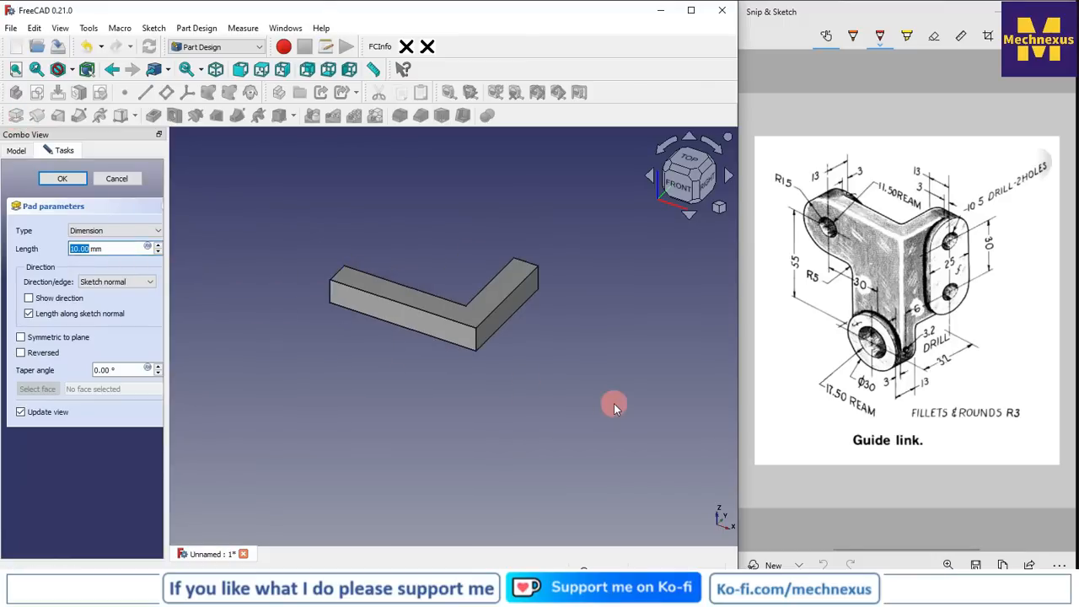
left_click(20, 353)
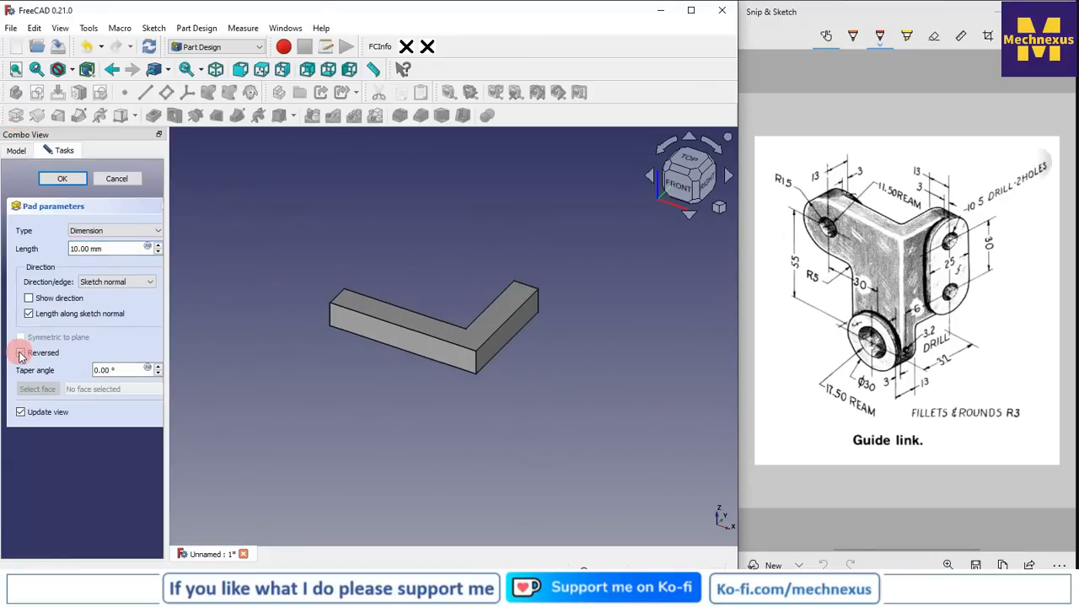
left_click_drag(108, 249, 12, 239)
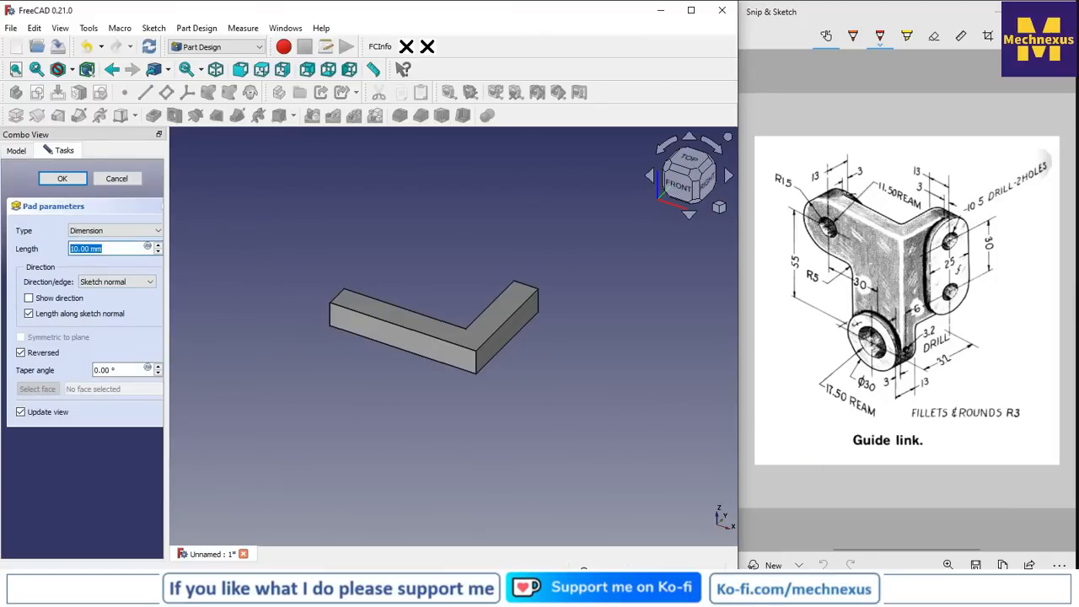
key("Return")
left_click(307, 294)
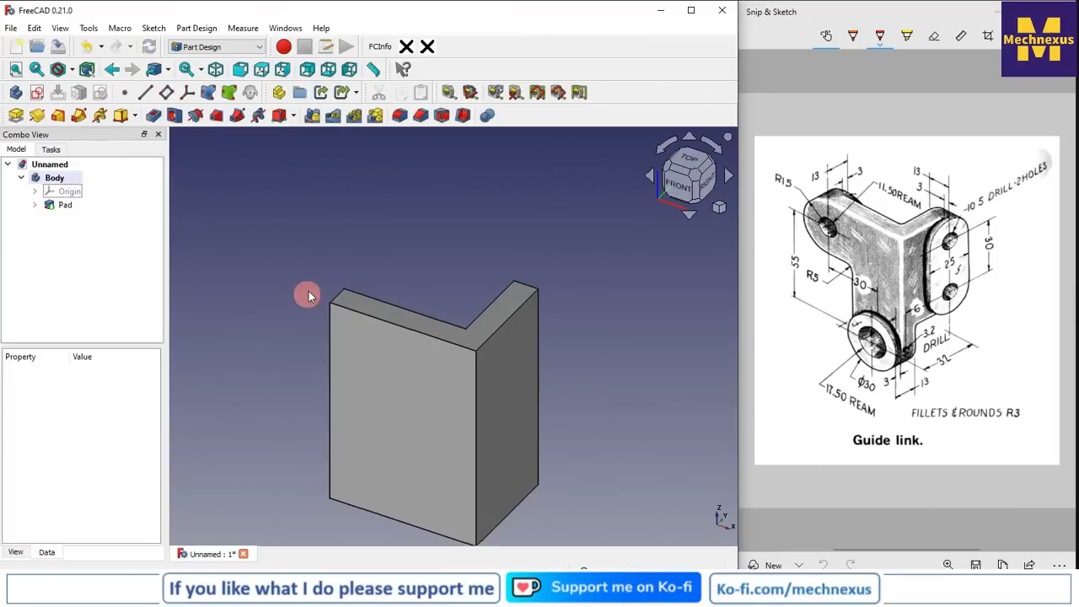
- Start a sketch on the pad's wide front face and import its lower edge and outer vertical edge as external geometry
scroll(424, 210, "down", 3)
scroll(409, 274, "up", 2)
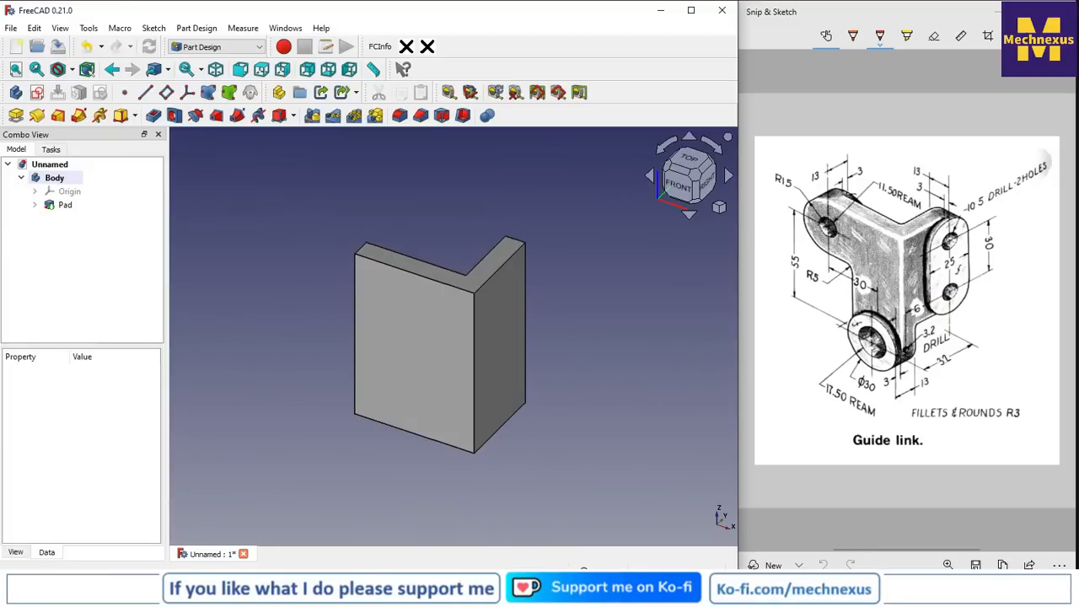
left_click(720, 208)
left_click(737, 246)
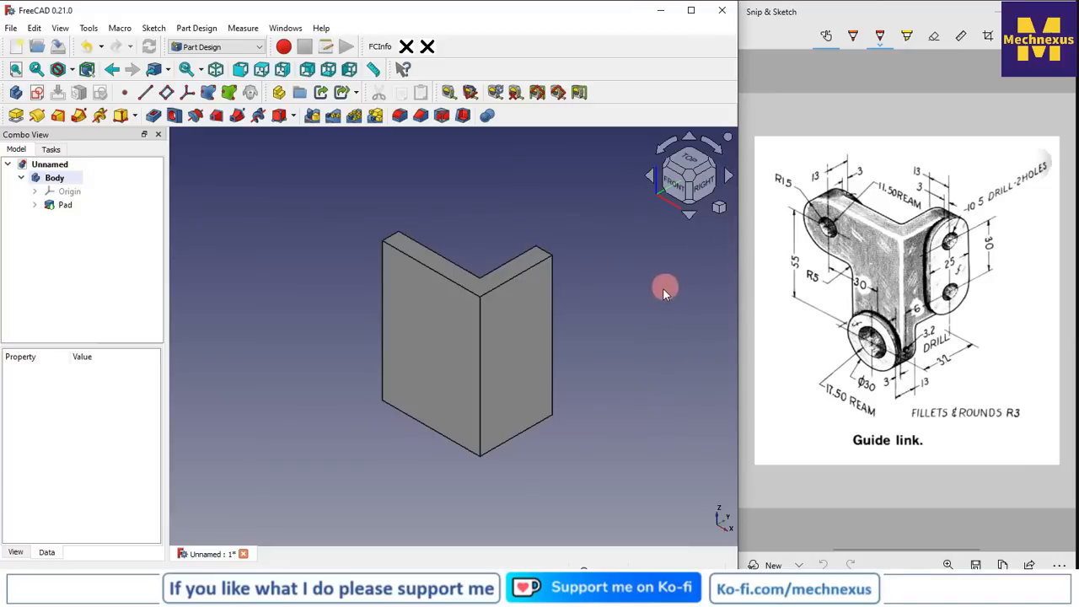
left_click(451, 358)
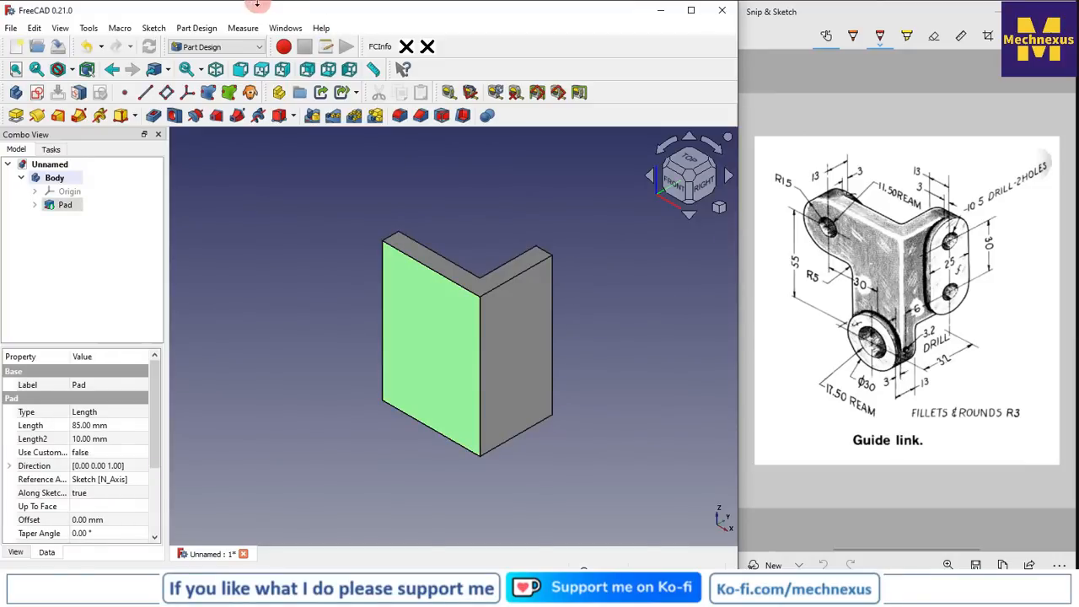
left_click(38, 94)
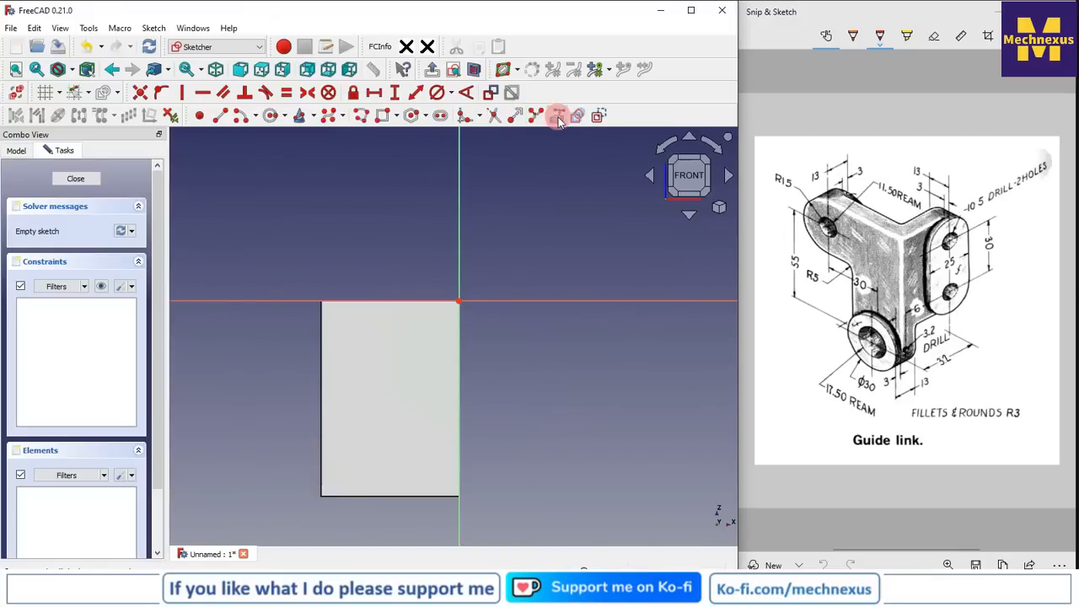
left_click(382, 495)
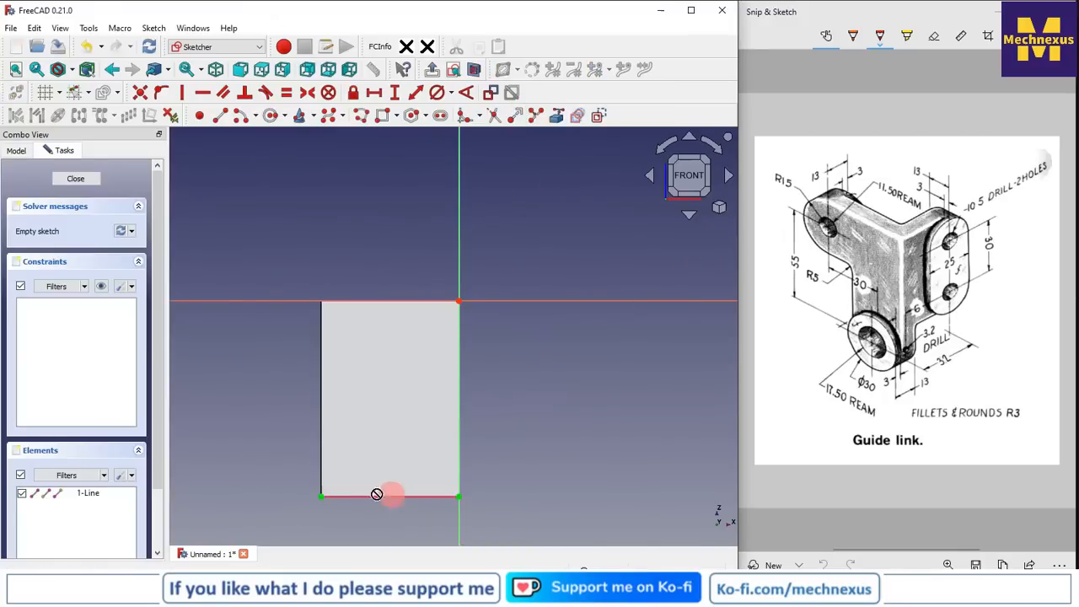
left_click(321, 468)
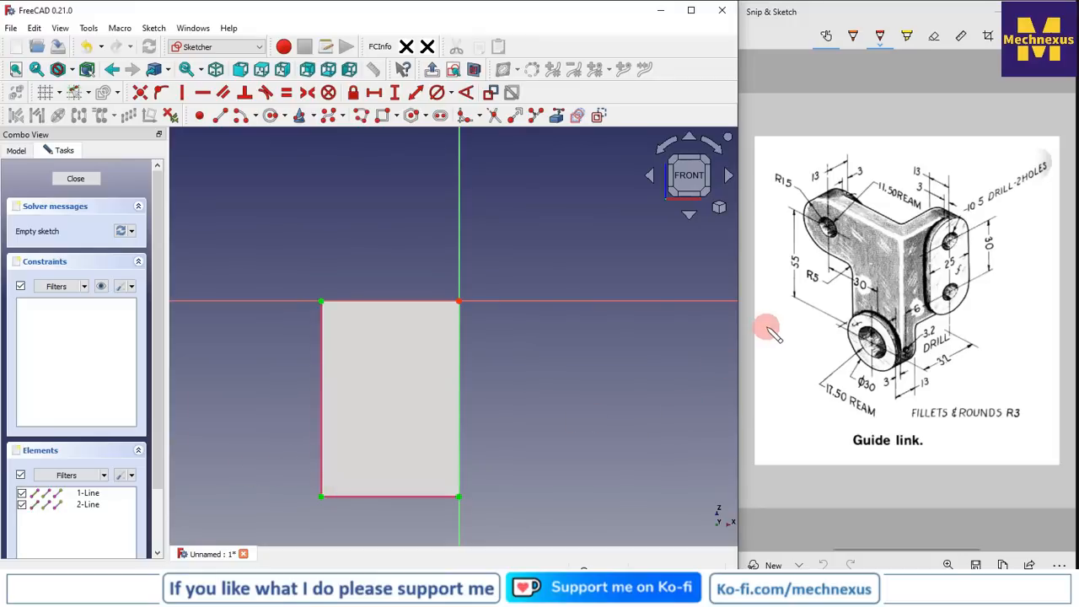
- Draw a rectangle from the face's lower outer corner, ending about 24 mm short of the edge on the vertical axis
left_click(382, 115)
left_click(321, 497)
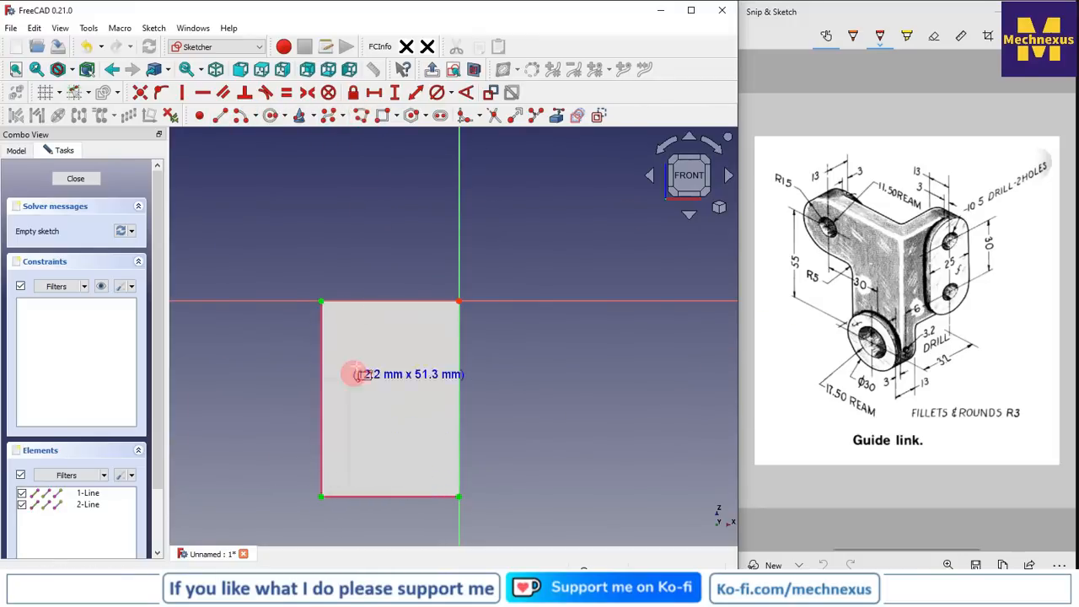
left_click(402, 354)
scroll(564, 352, "down", 2)
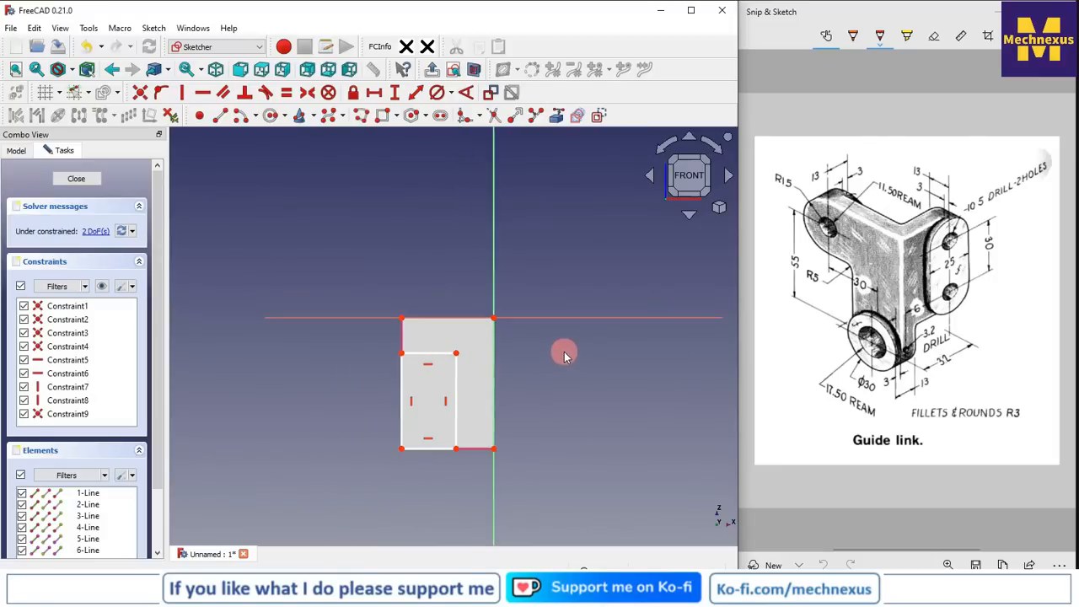
scroll(458, 455, "up", 4)
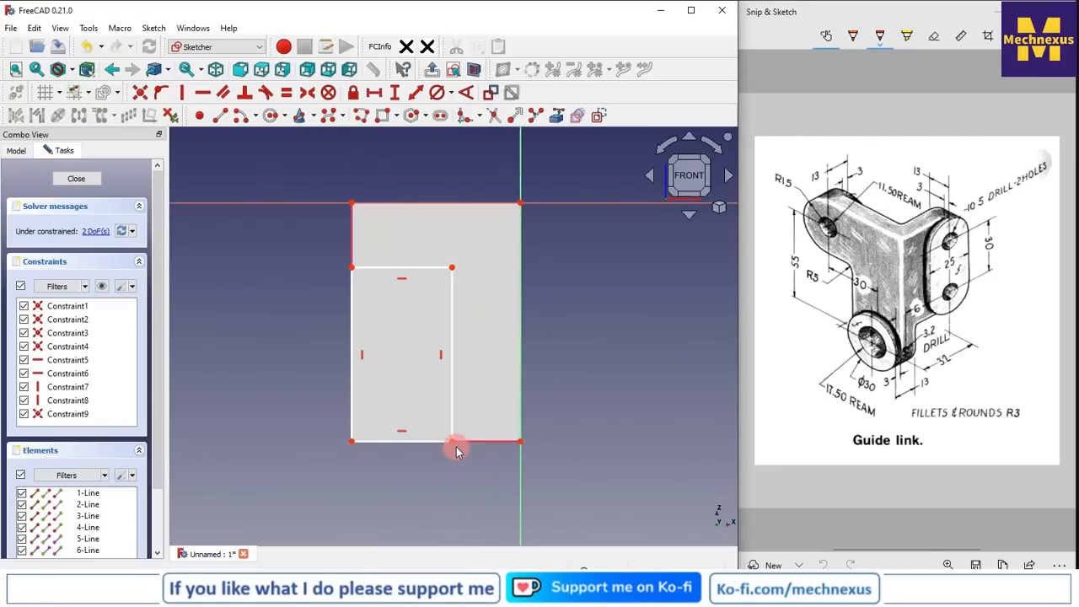
- Constrain the rectangle's lower inner corner to 30 mm horizontally from the vertical axis and place the dimension below the face
left_click(453, 441)
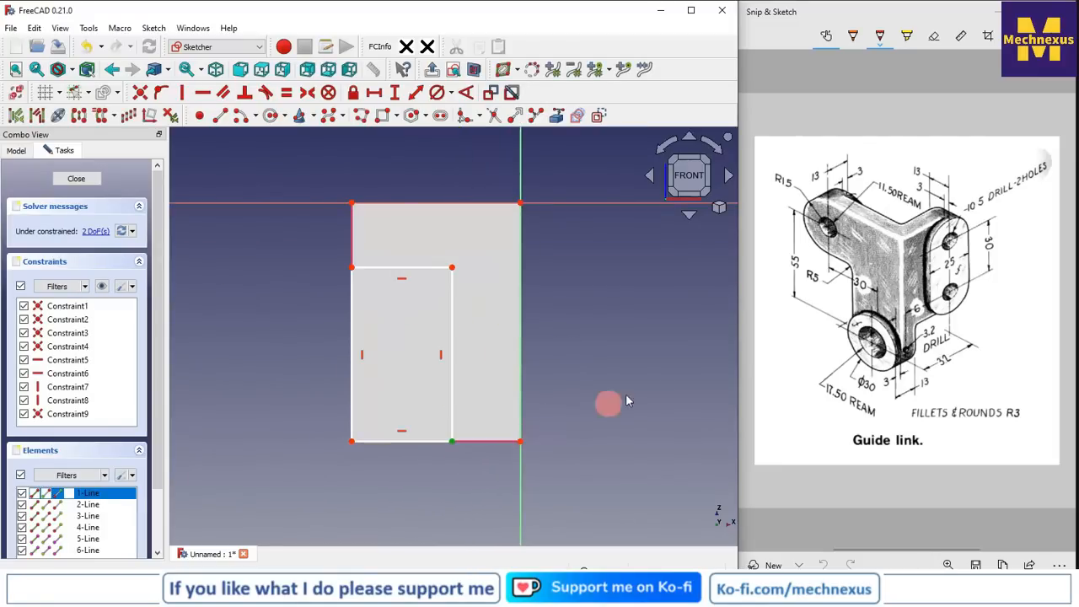
left_click(518, 440)
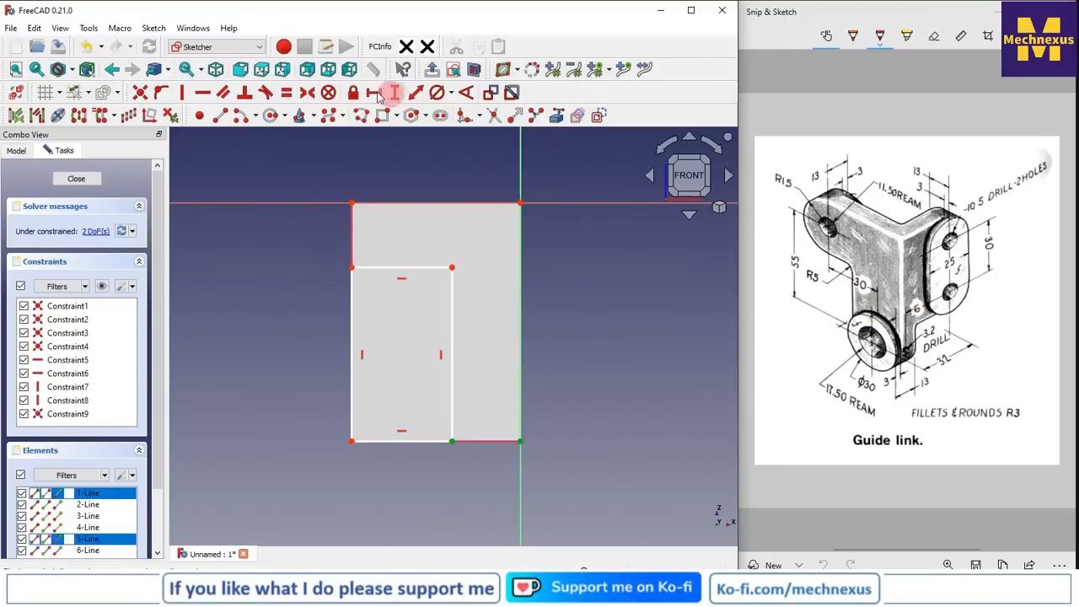
left_click(374, 93)
type("3")
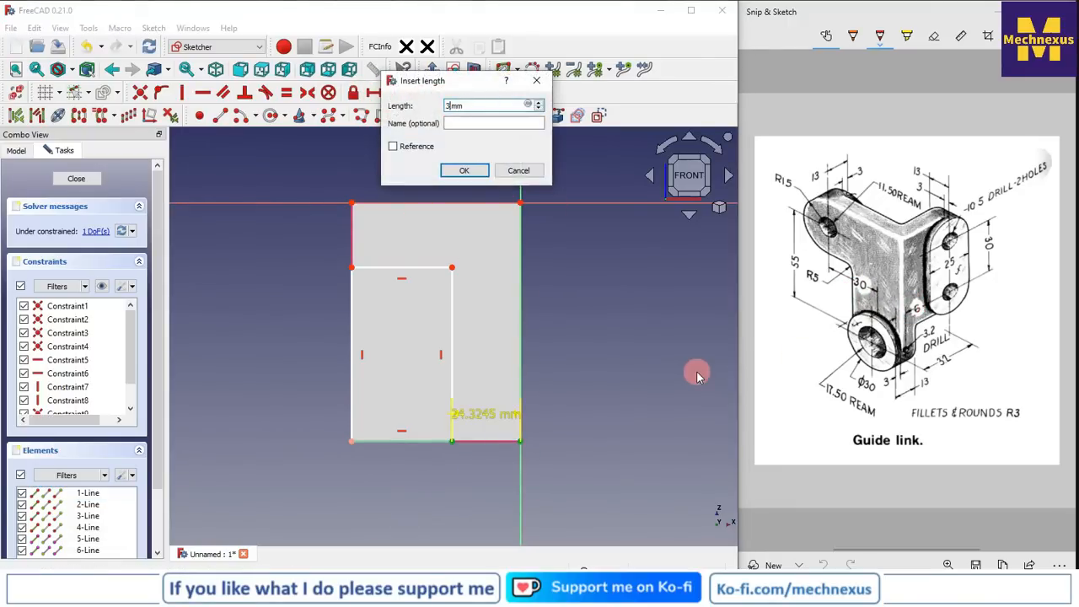
type("0")
key("Return")
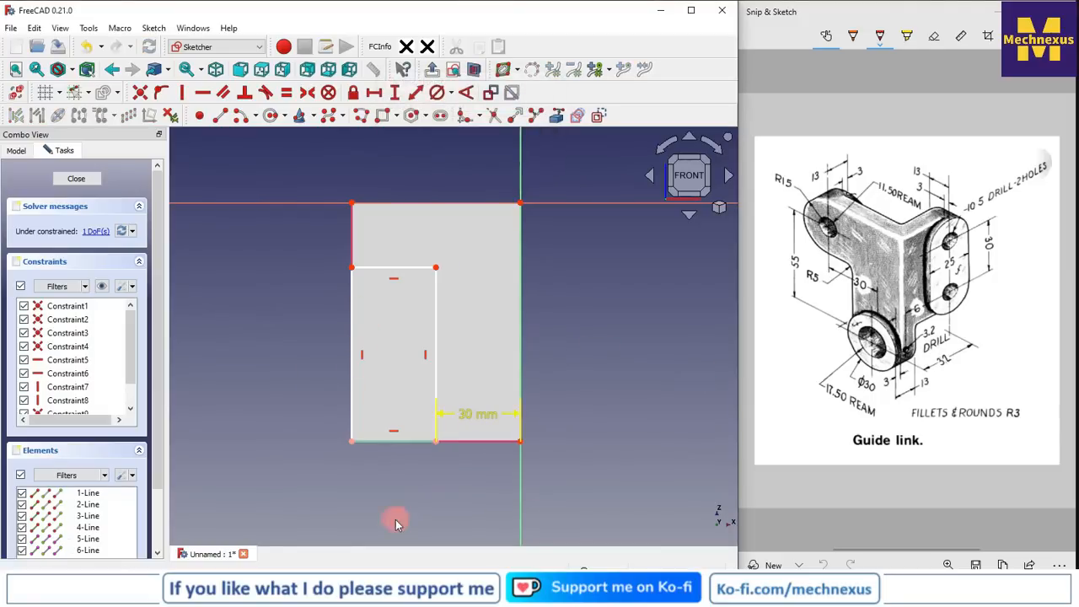
left_click_drag(478, 421, 457, 502)
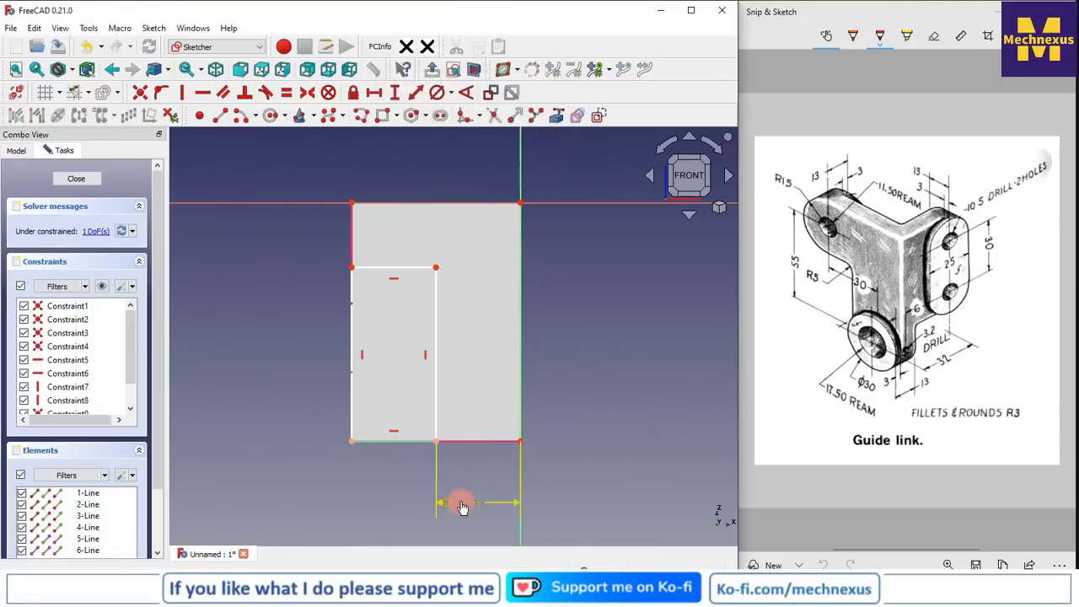
- Constrain the rectangle's upper outer corner to 30 mm vertically below the face's top corner
left_click(354, 268)
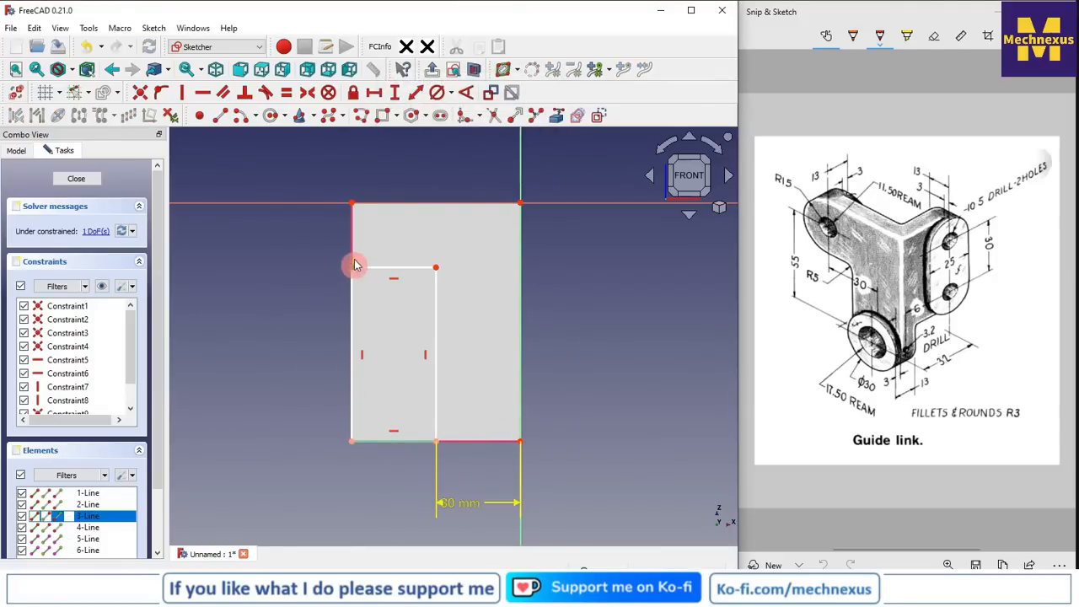
left_click(354, 203)
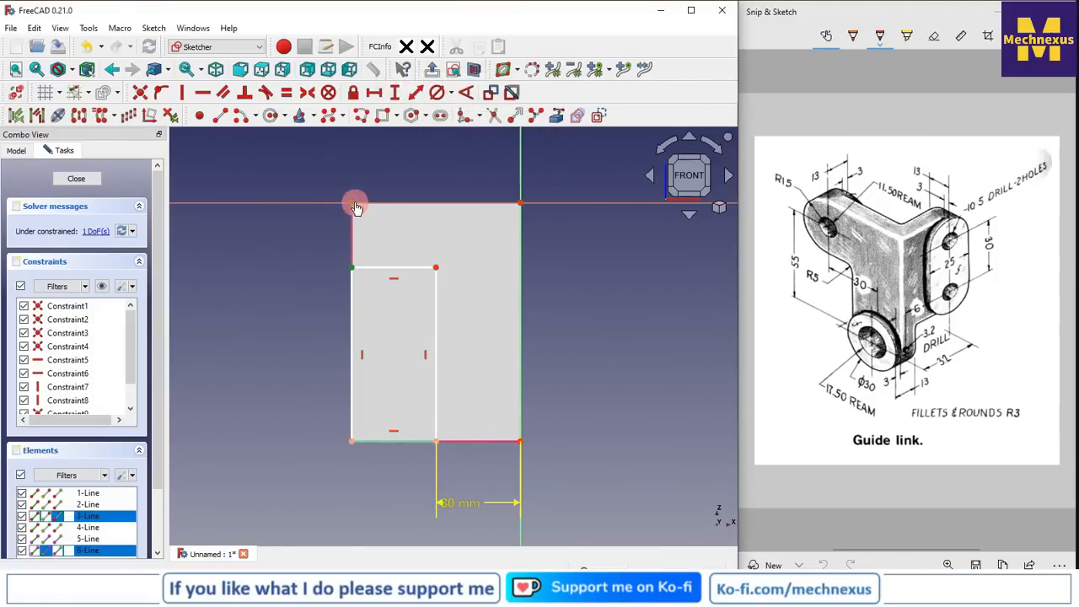
left_click(398, 96)
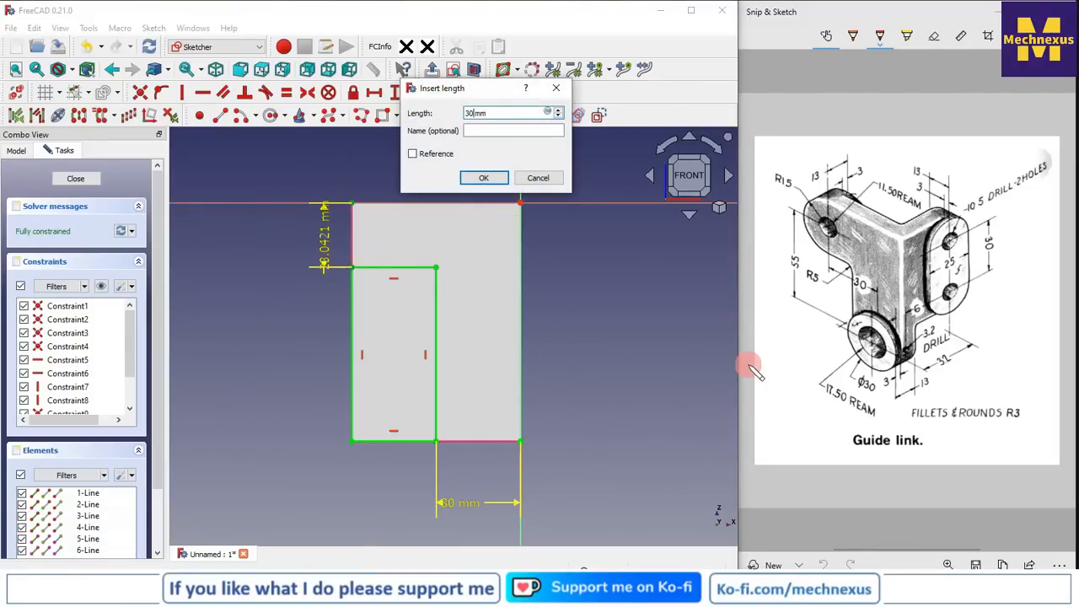
type("30")
key("Return")
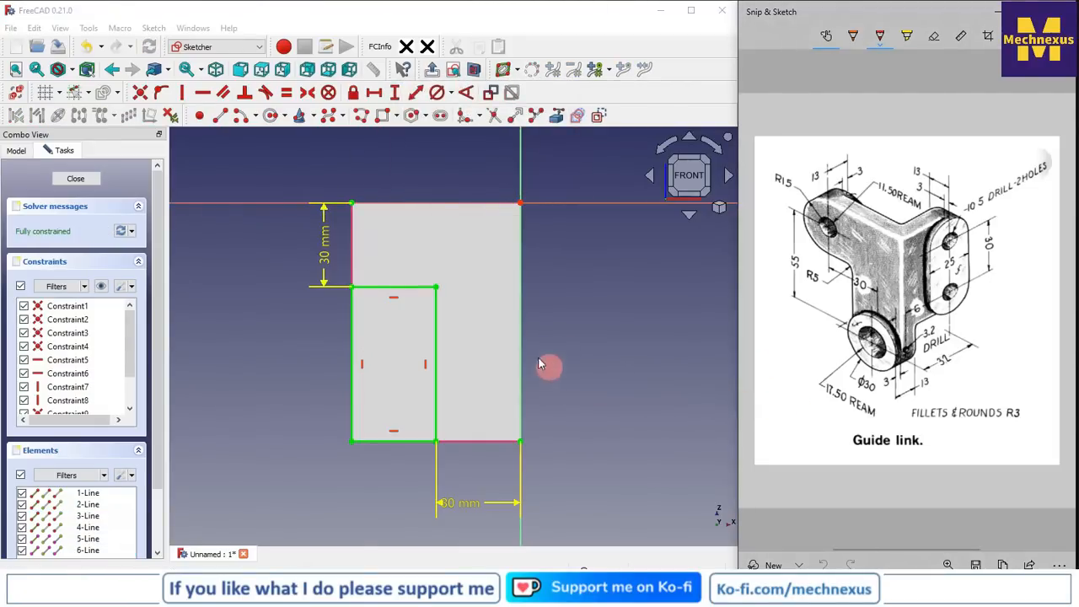
- Close the sketch and cut it through all of the bracket as a pocket
left_click(76, 179)
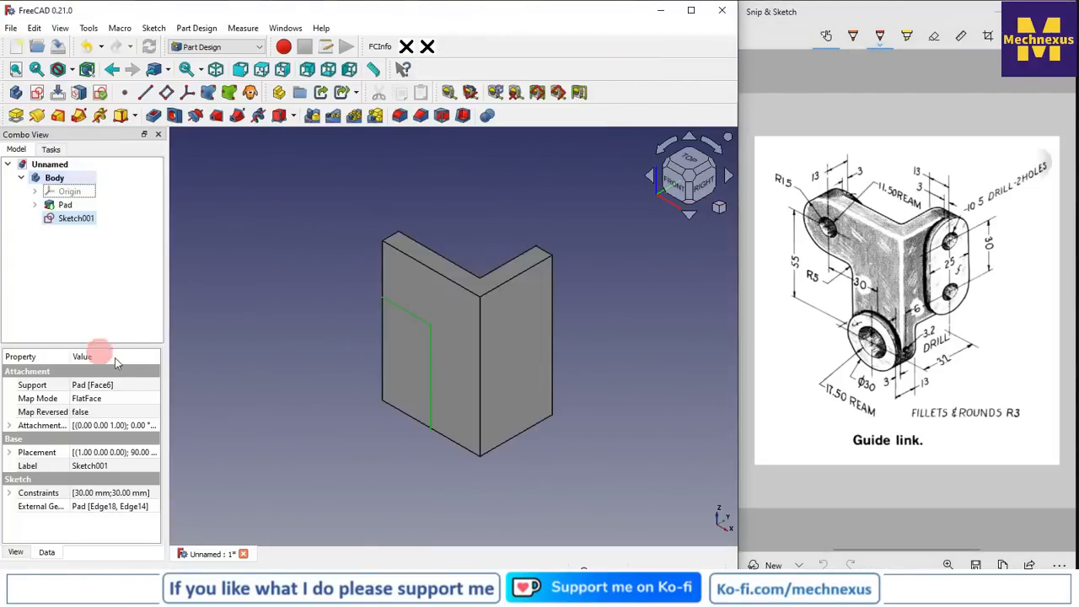
left_click(152, 116)
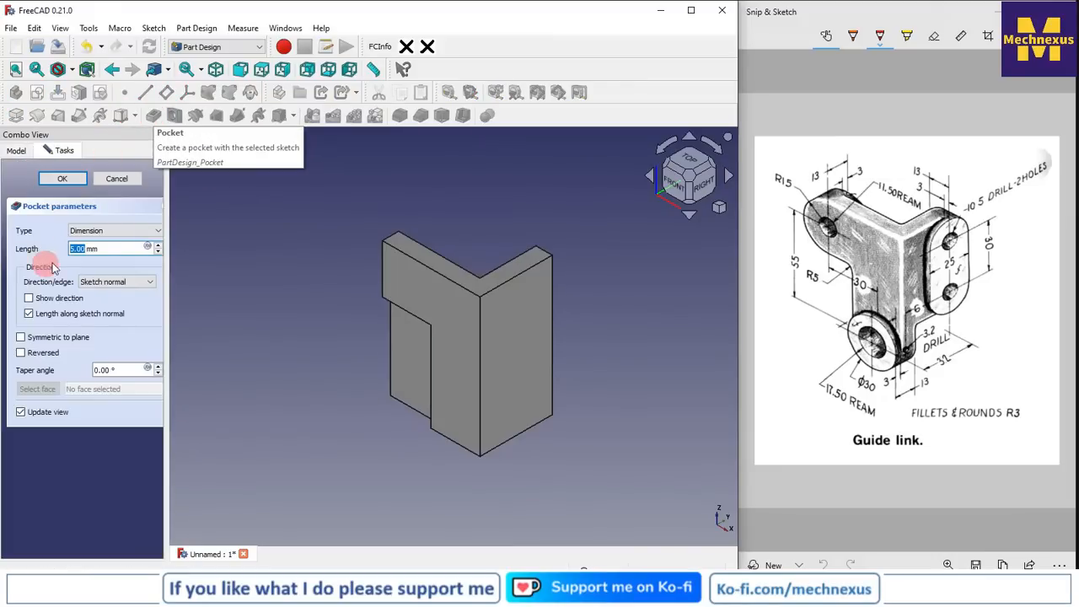
left_click(106, 230)
left_click(103, 252)
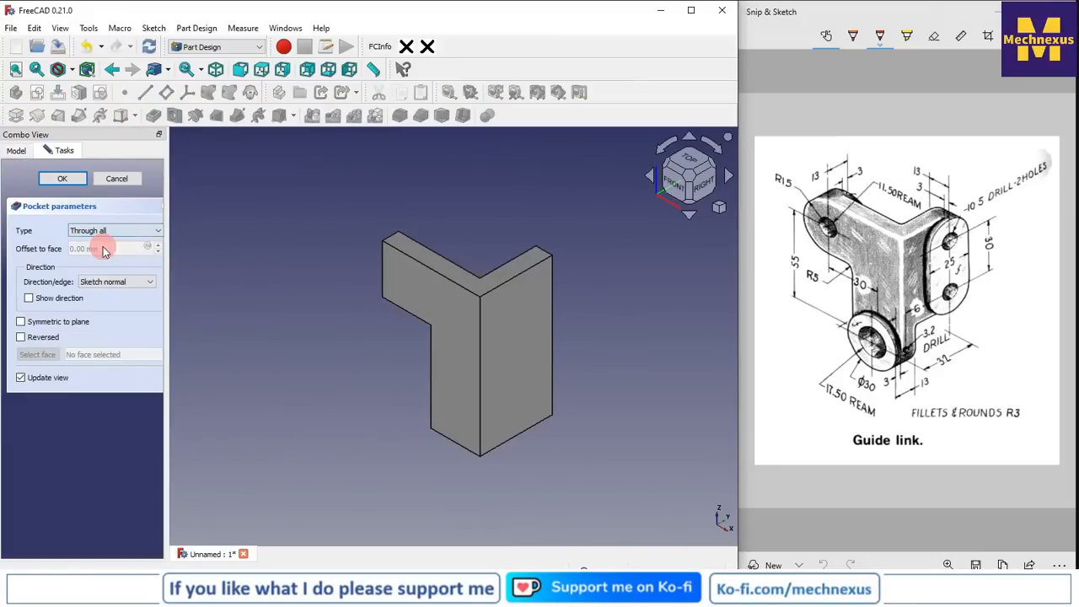
left_click(79, 186)
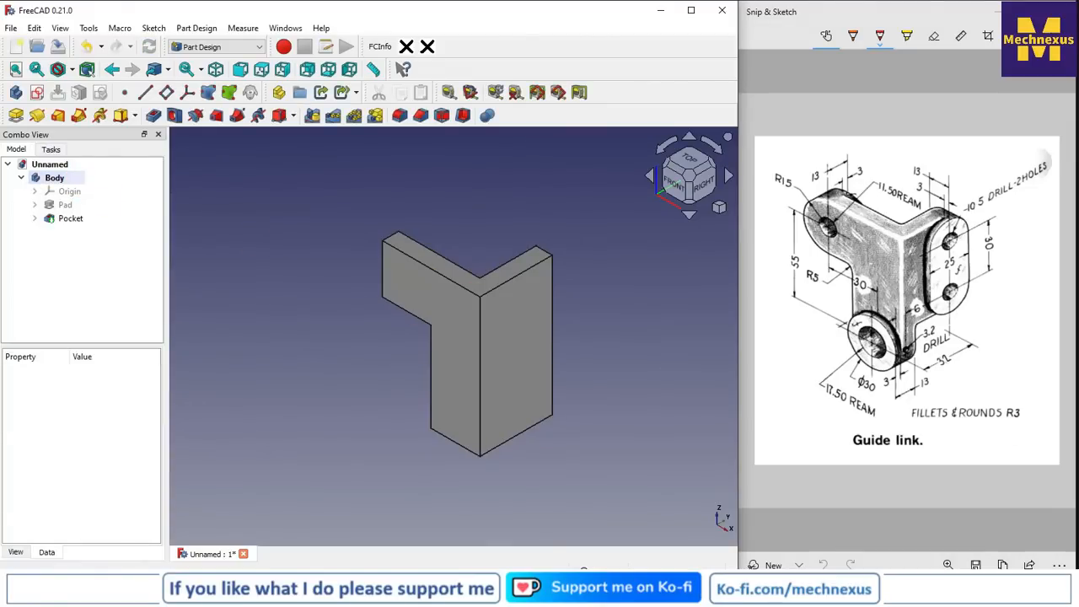
- Start a sketch on the bracket's right face and import its lower edge and outer vertical edge as external geometry
left_click(527, 358)
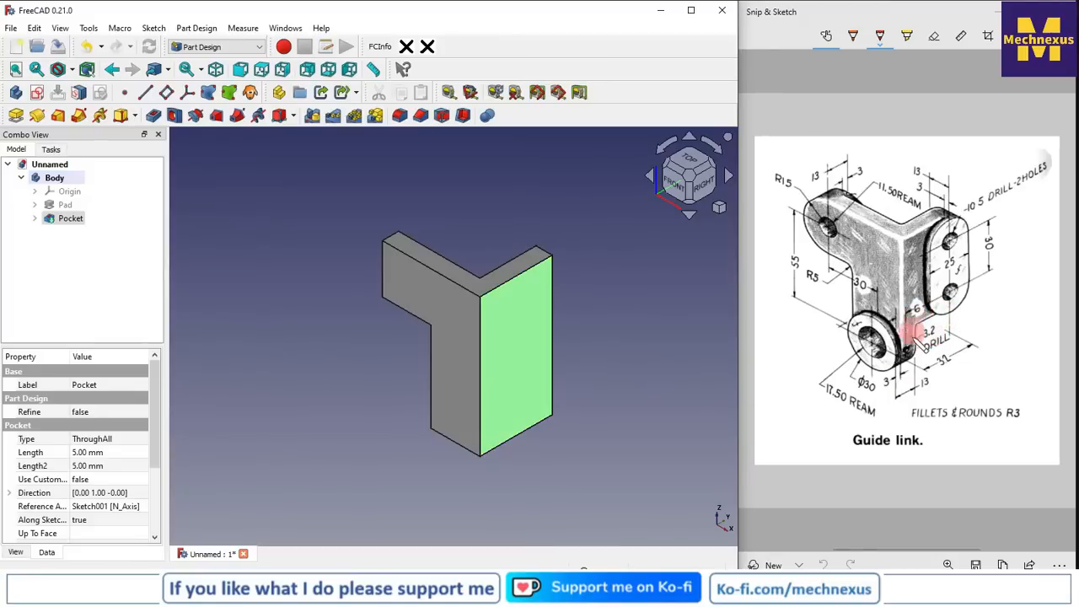
left_click(40, 95)
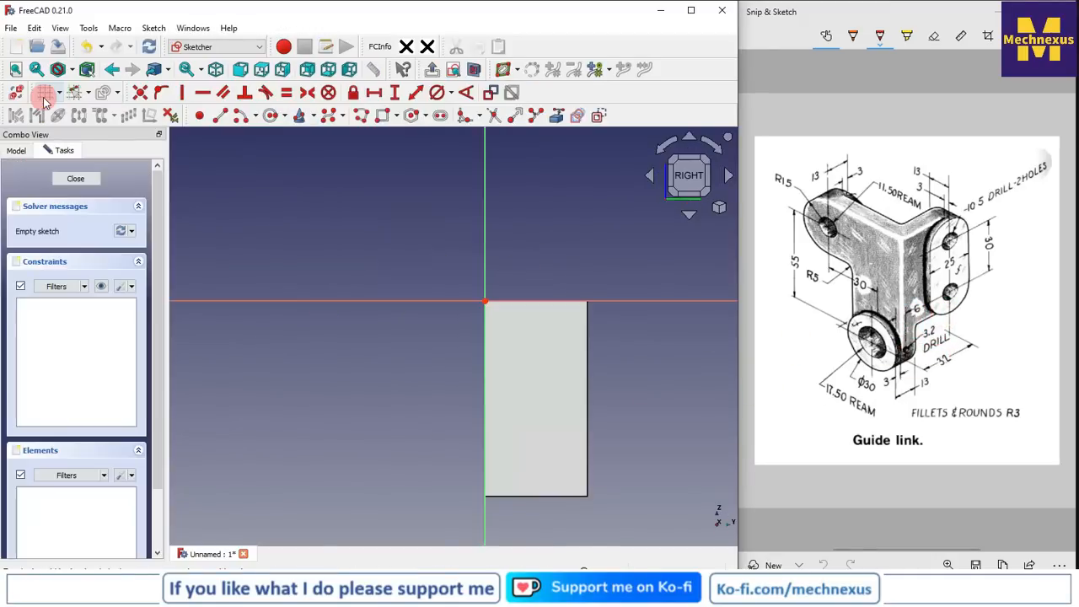
left_click(556, 118)
left_click(554, 496)
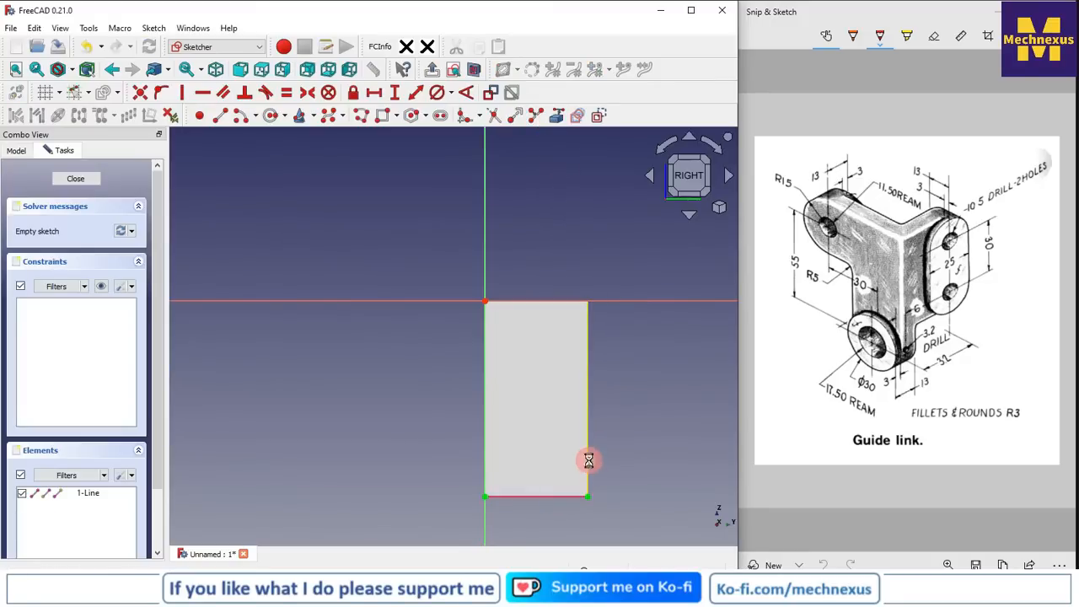
left_click(588, 460)
- Draw a rectangle about 26 mm wide from the face's lower edge to its outer vertical edge, ending about 42.5 mm below the top
left_click(723, 209)
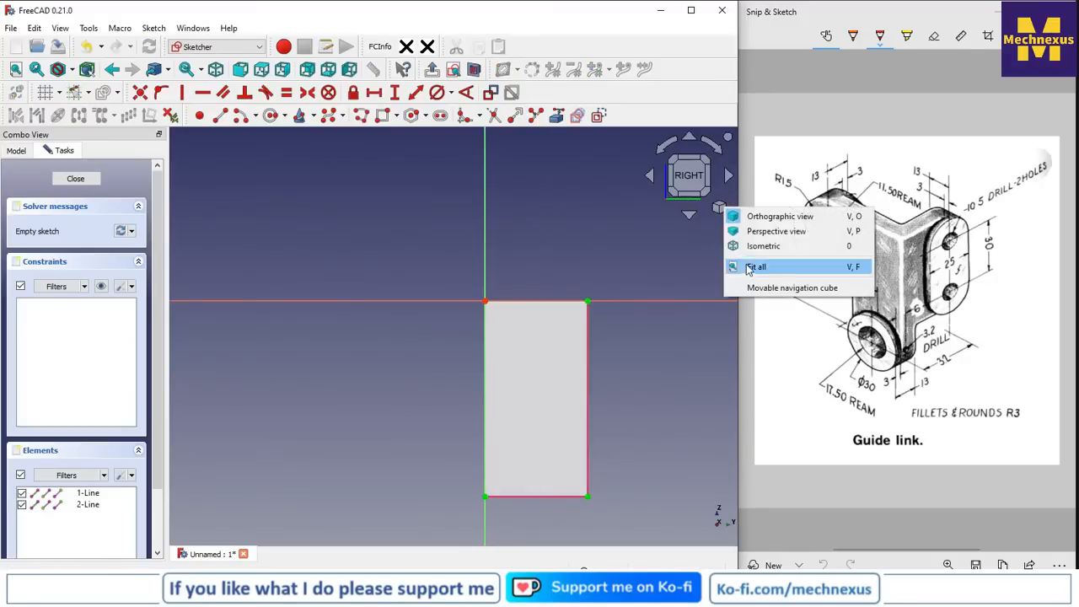
left_click(754, 245)
scroll(590, 401, "up", 2)
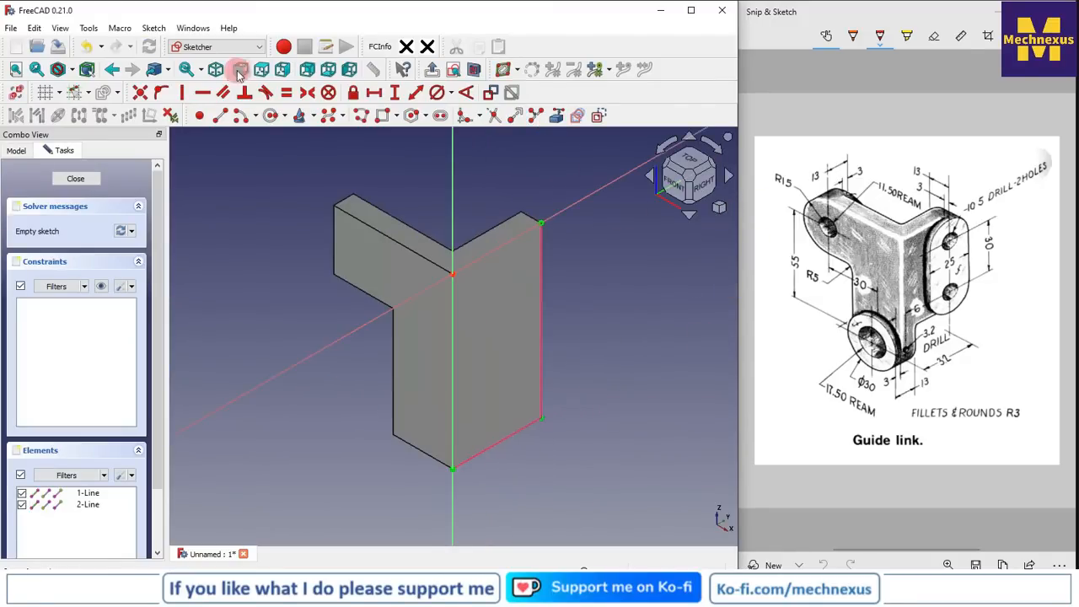
left_click(385, 115)
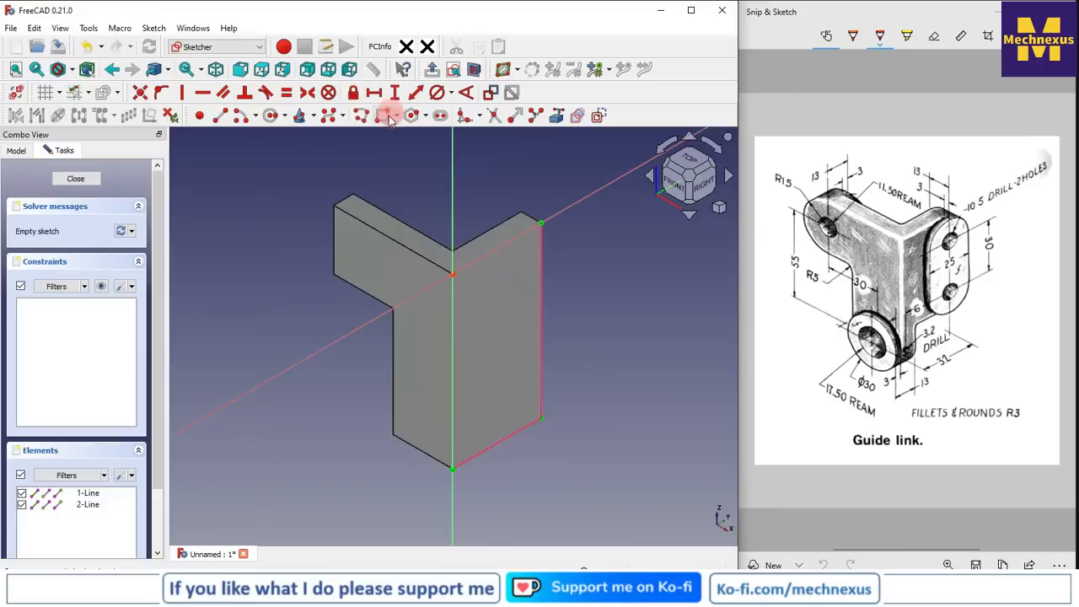
left_click(488, 445)
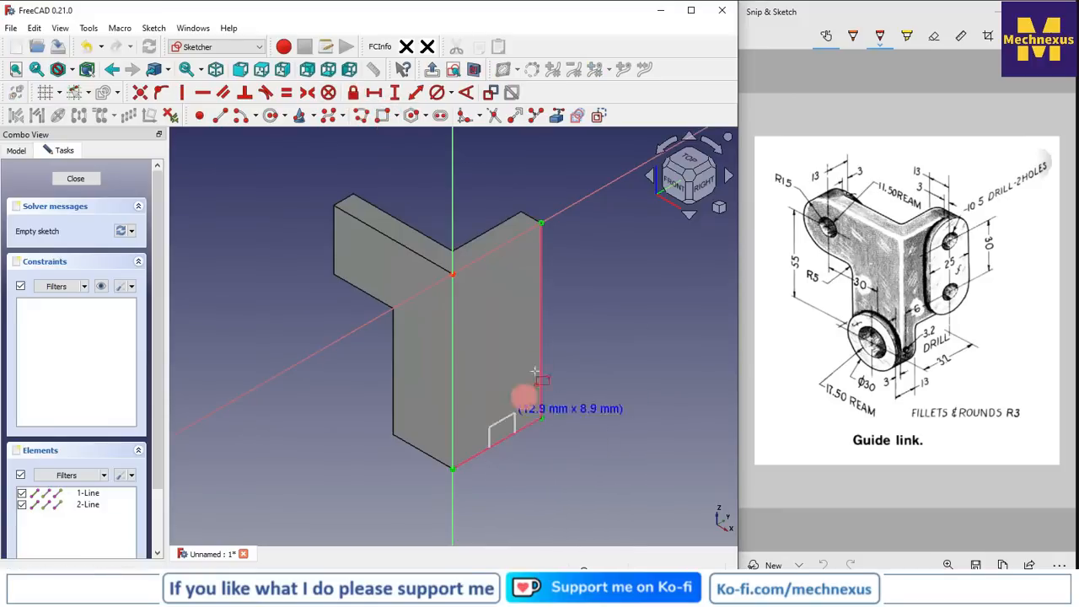
left_click(543, 319)
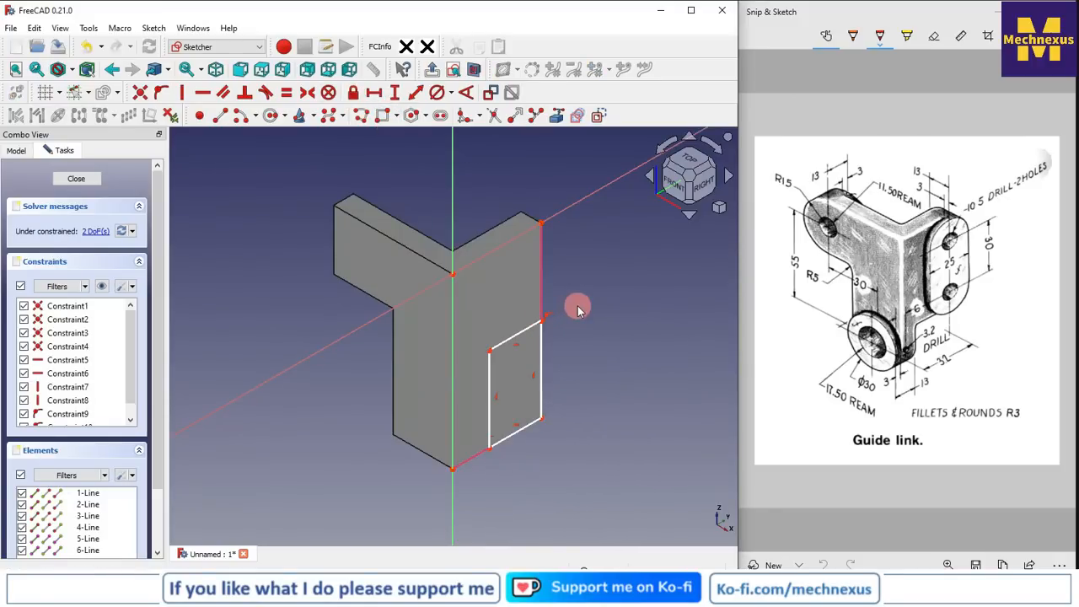
- Constrain the horizontal length of the rectangle's bottom line to 31.5 mm
left_click(521, 435)
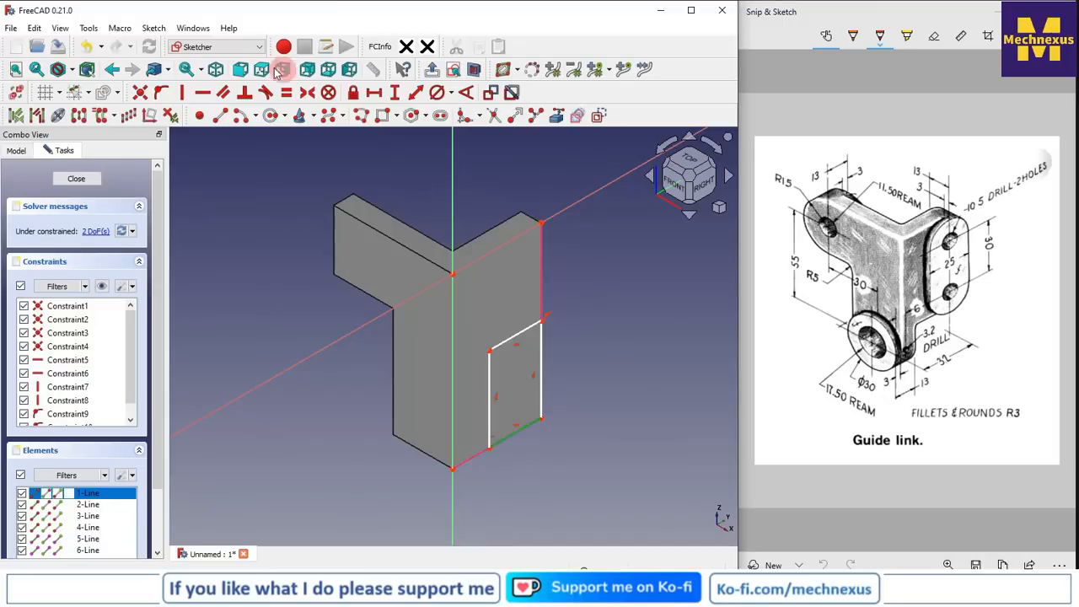
left_click(374, 92)
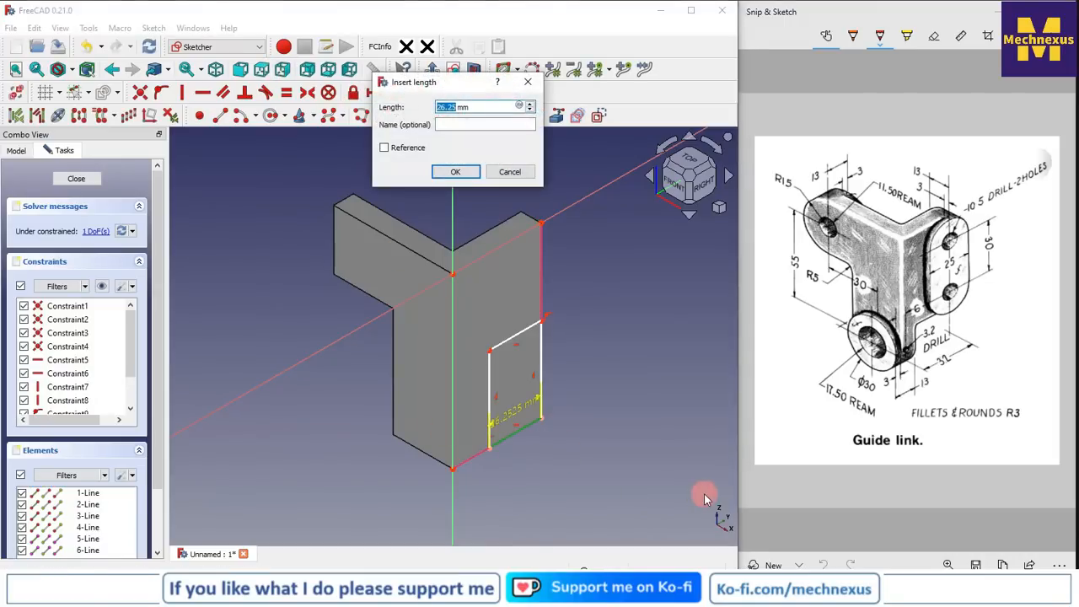
type("31.5")
key("Return")
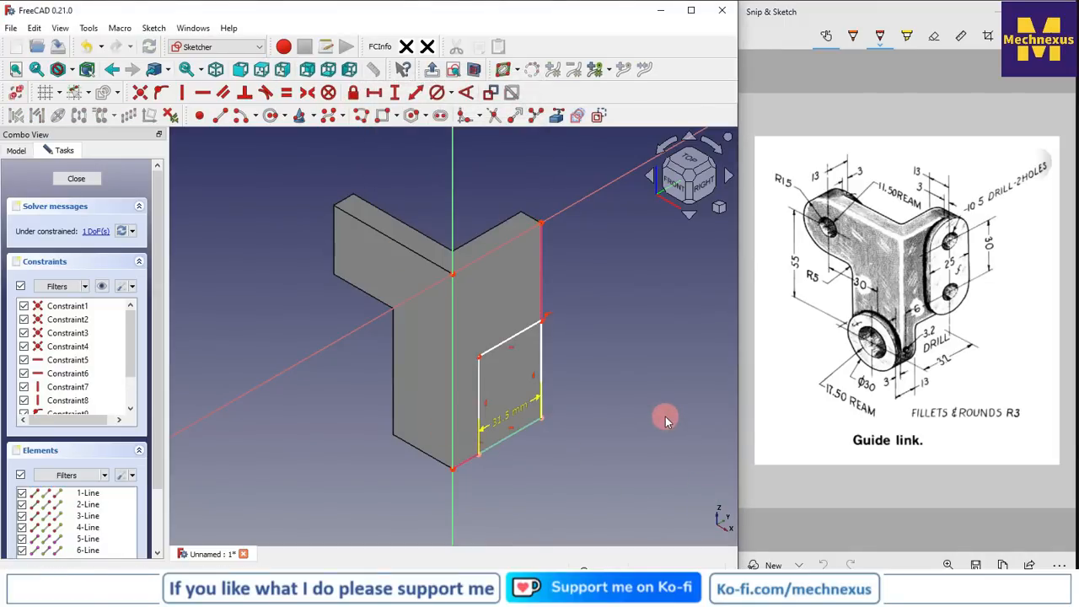
- Constrain the vertical distance from the face's top outer corner to the rectangle's upper outer corner to 55 mm
left_click(700, 190)
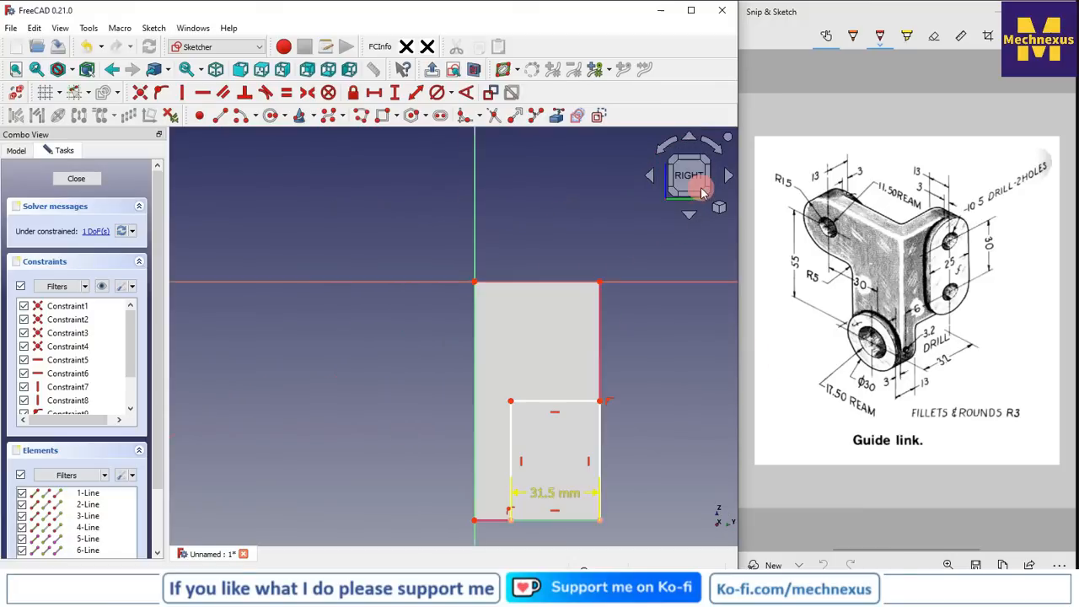
left_click(600, 402)
left_click(599, 283)
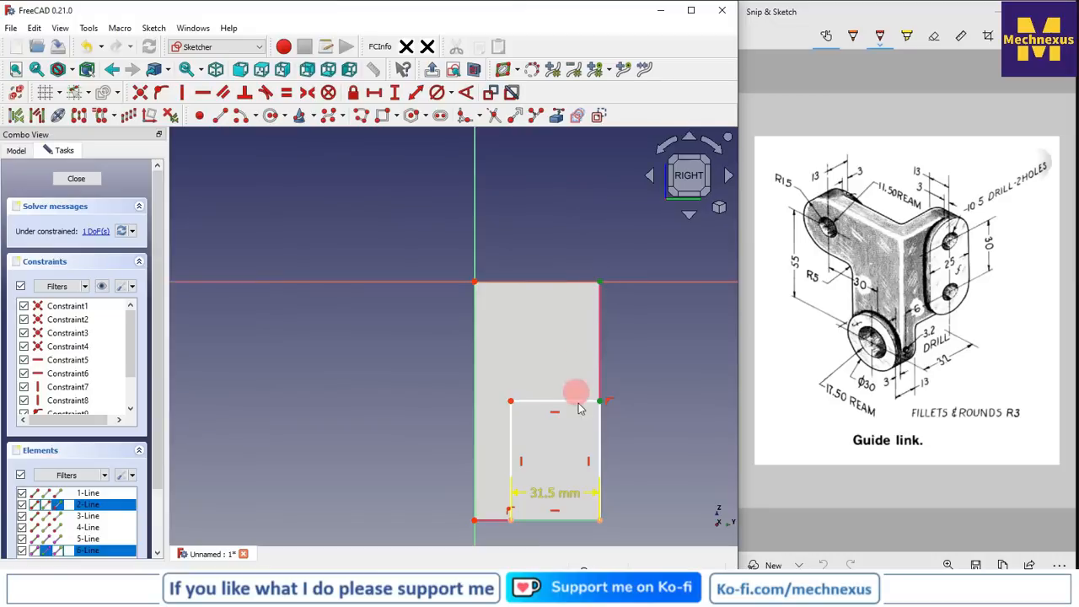
left_click(394, 92)
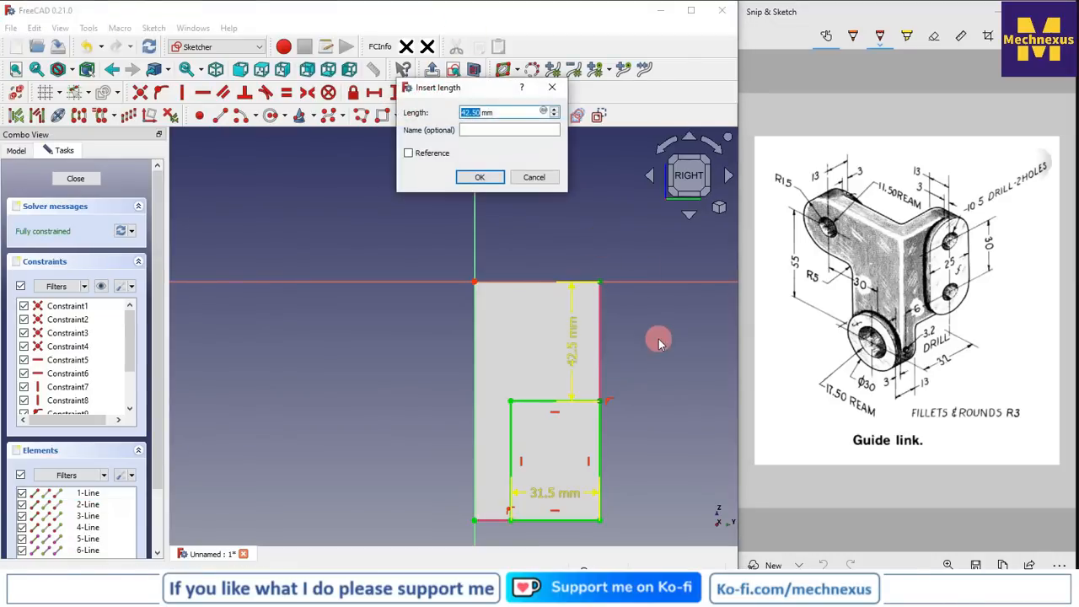
type("55")
key("Return")
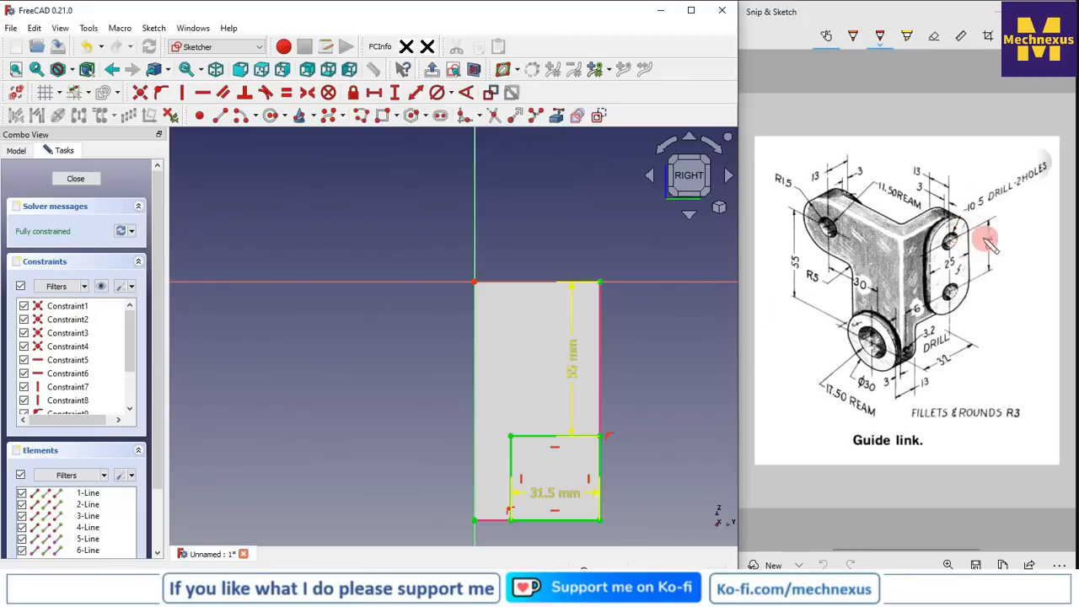
- Reposition the 55 mm and 31.5 mm dimensions outside the face so they can be read clearly
left_click_drag(573, 366, 650, 362)
scroll(594, 368, "down", 1)
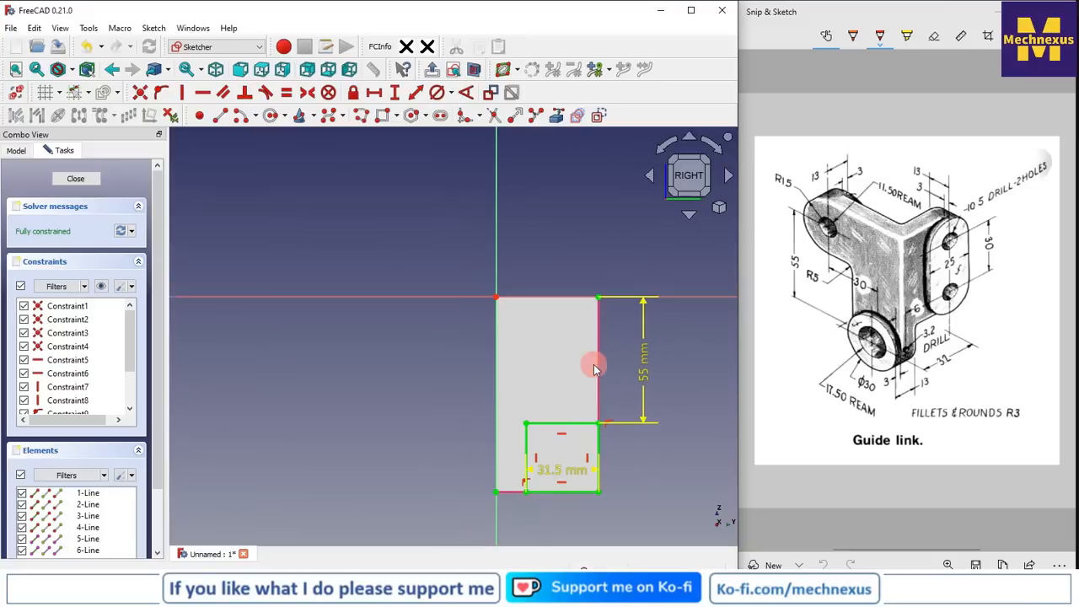
left_click_drag(570, 472, 569, 512)
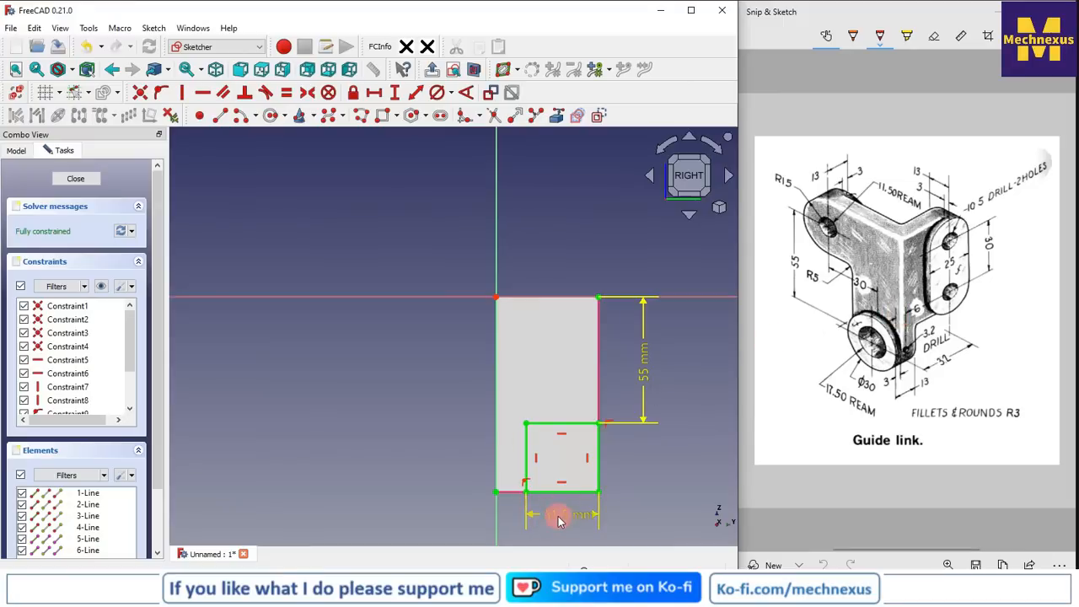
- Close the right-face sketch and pocket it through all
left_click(72, 180)
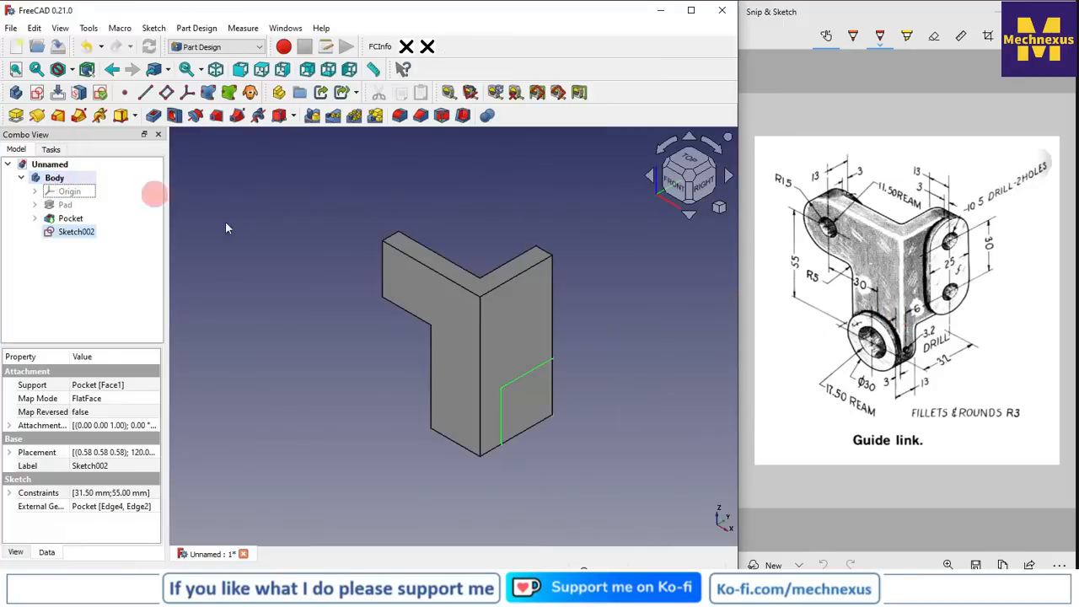
left_click(154, 115)
left_click(100, 230)
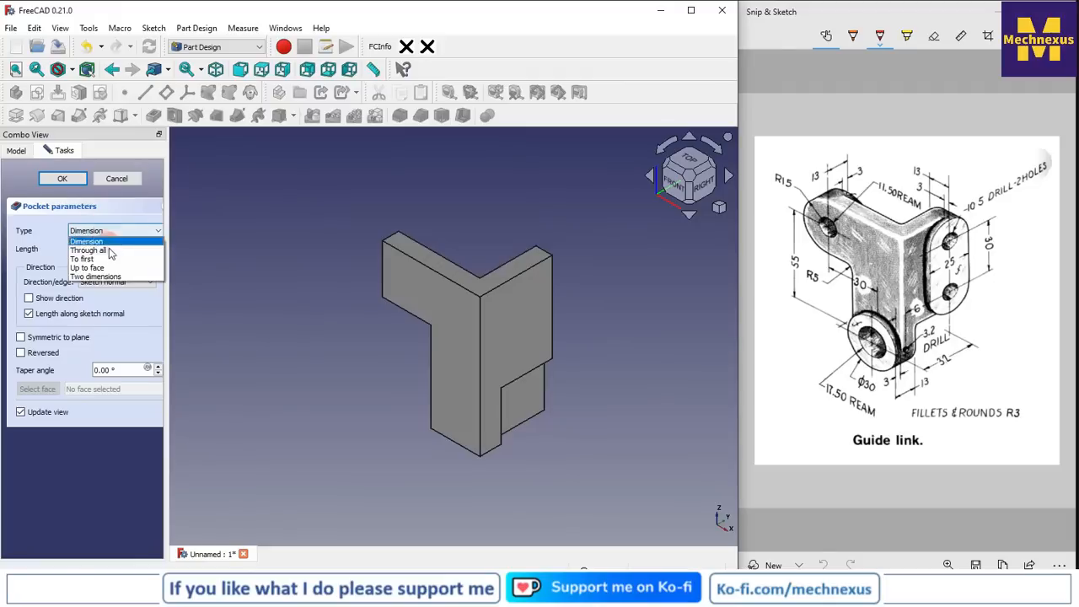
left_click(111, 250)
left_click(68, 181)
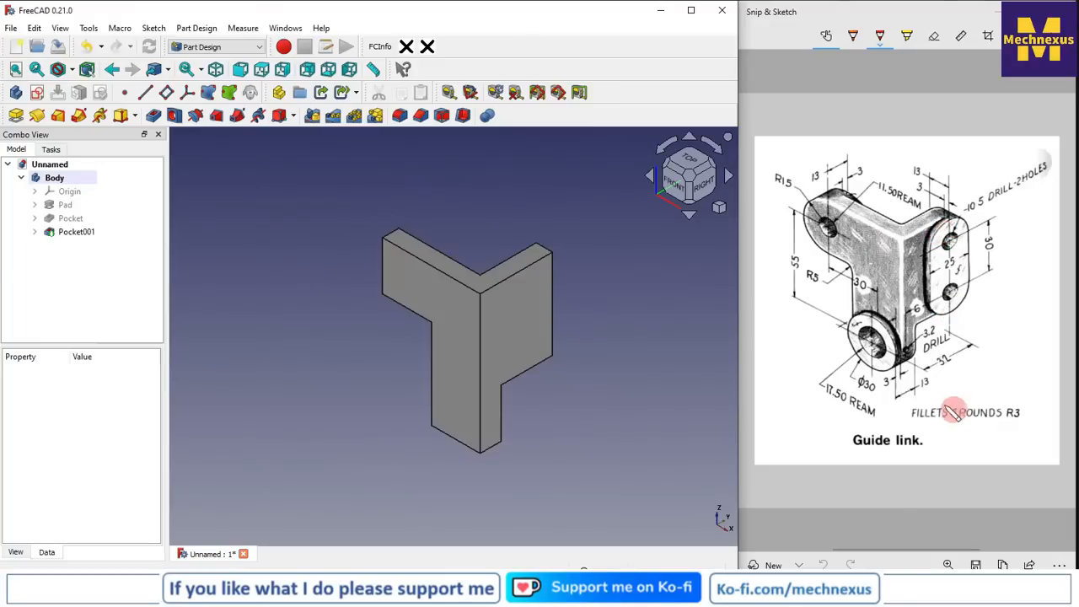
- Examine the bottom of the lower leg from several angles to see how the two cuts meet
left_click(492, 447)
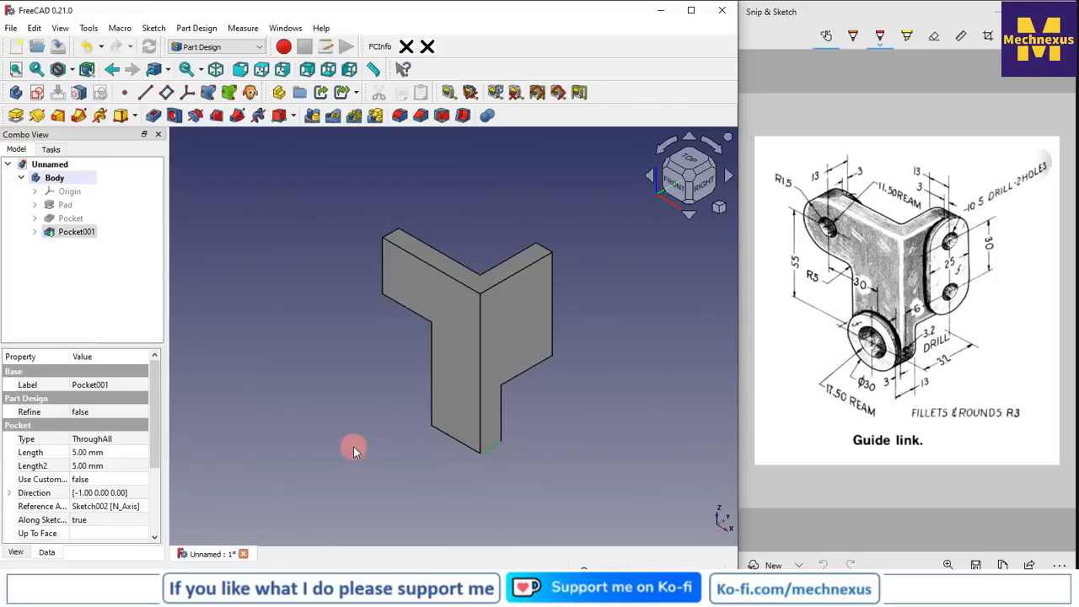
middle_click_drag(375, 441, 431, 351)
scroll(461, 344, "down", 4)
scroll(451, 405, "up", 6)
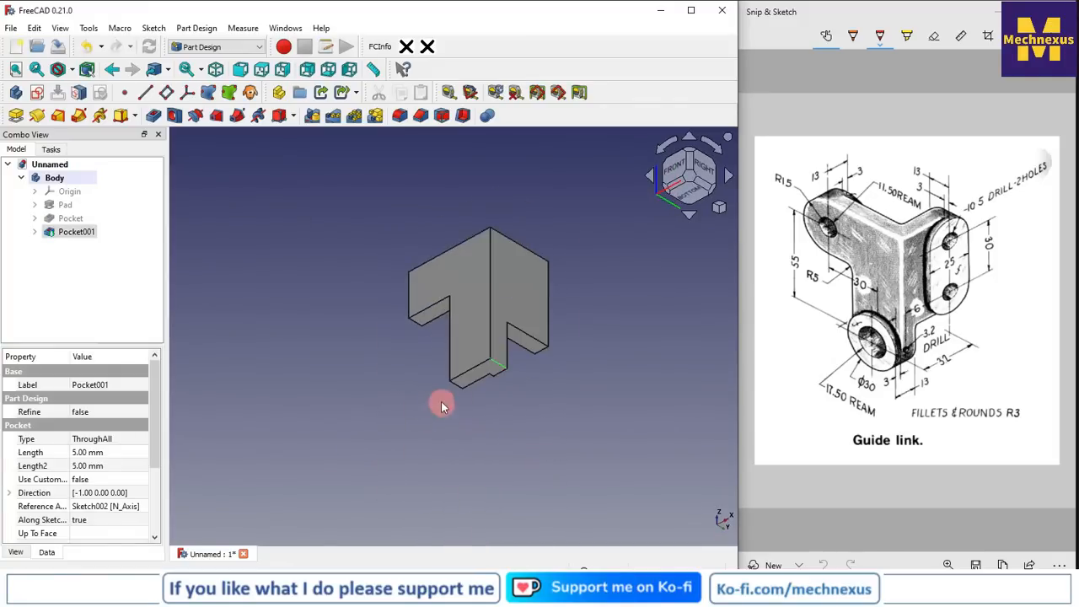
middle_click_drag(443, 390, 598, 397)
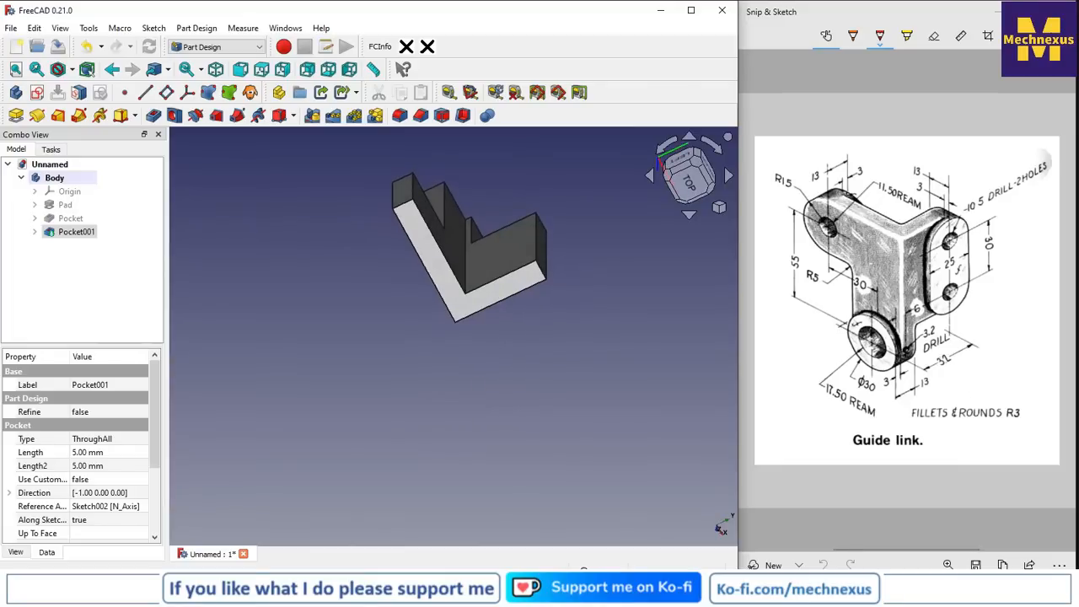
middle_click_drag(573, 346, 81, 312)
scroll(491, 357, "up", 3)
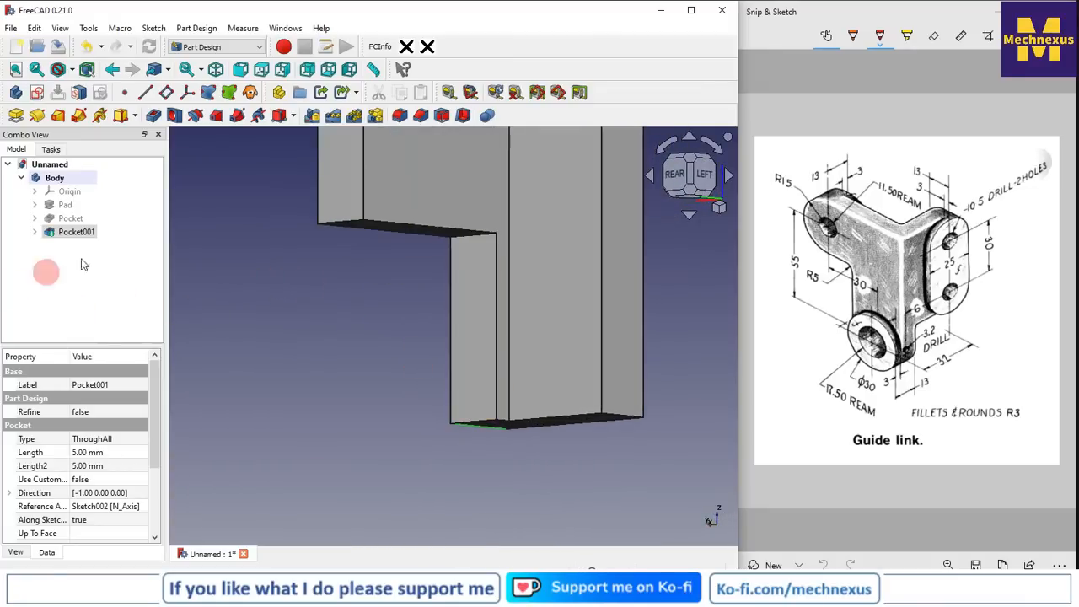
- Reopen the right-face cutout sketch and delete the rectangle's 31.5 mm width dimension
double_click(78, 233)
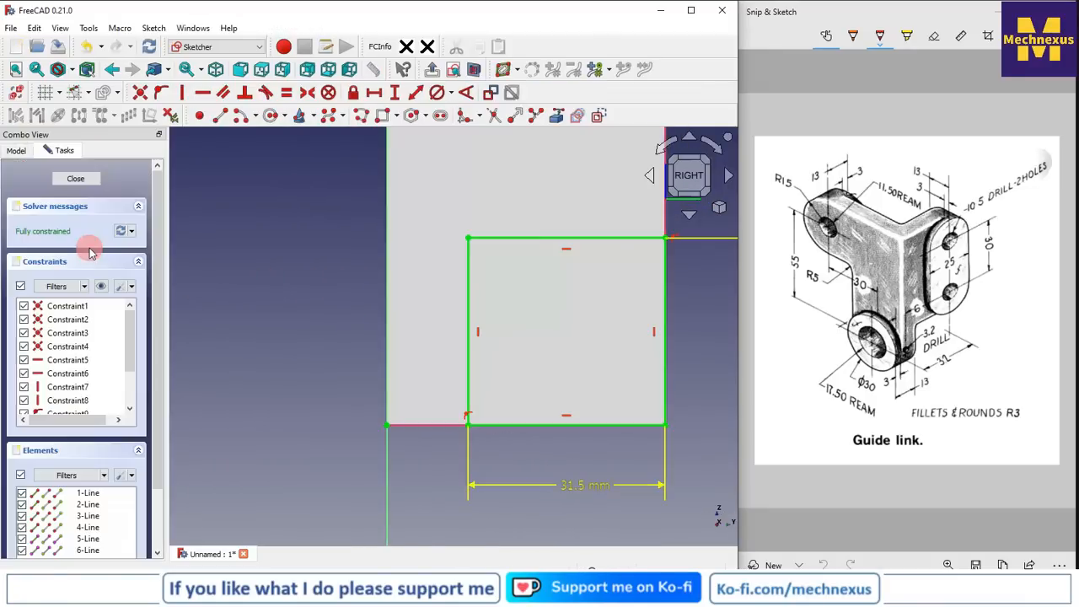
scroll(534, 359, "up", 2)
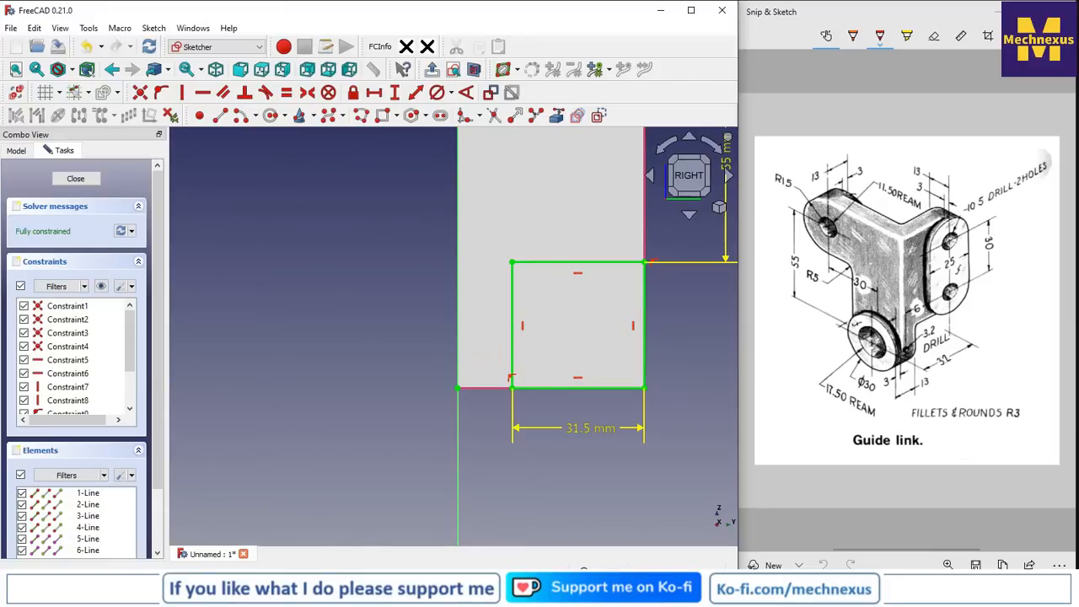
scroll(511, 380, "up", 1)
scroll(511, 381, "down", 5)
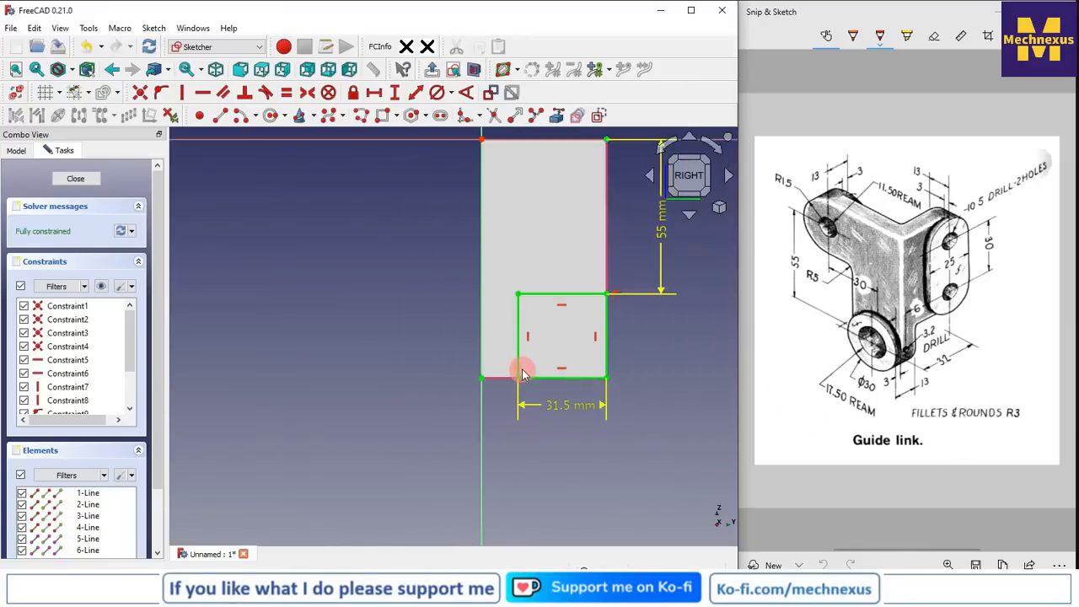
mouse_move(532, 287)
middle_mouse_down()
mouse_move(569, 368)
mouse_move(496, 367)
middle_mouse_up()
scroll(565, 173, "up", 3)
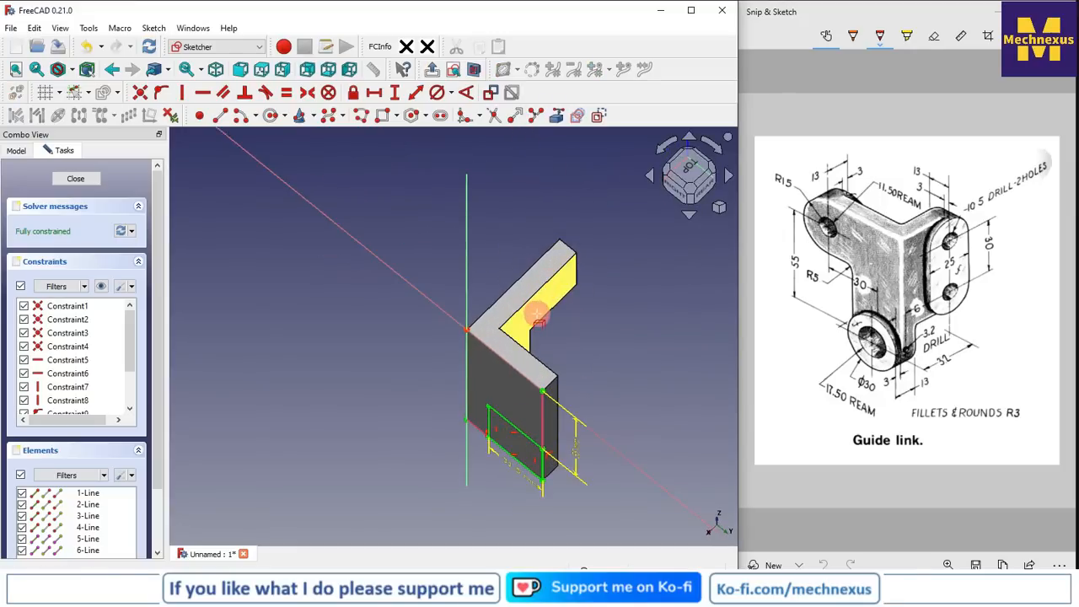
mouse_move(526, 305)
middle_mouse_down()
mouse_move(443, 429)
mouse_move(542, 301)
mouse_move(576, 373)
mouse_move(480, 327)
middle_mouse_up()
scroll(457, 489, "up", 2)
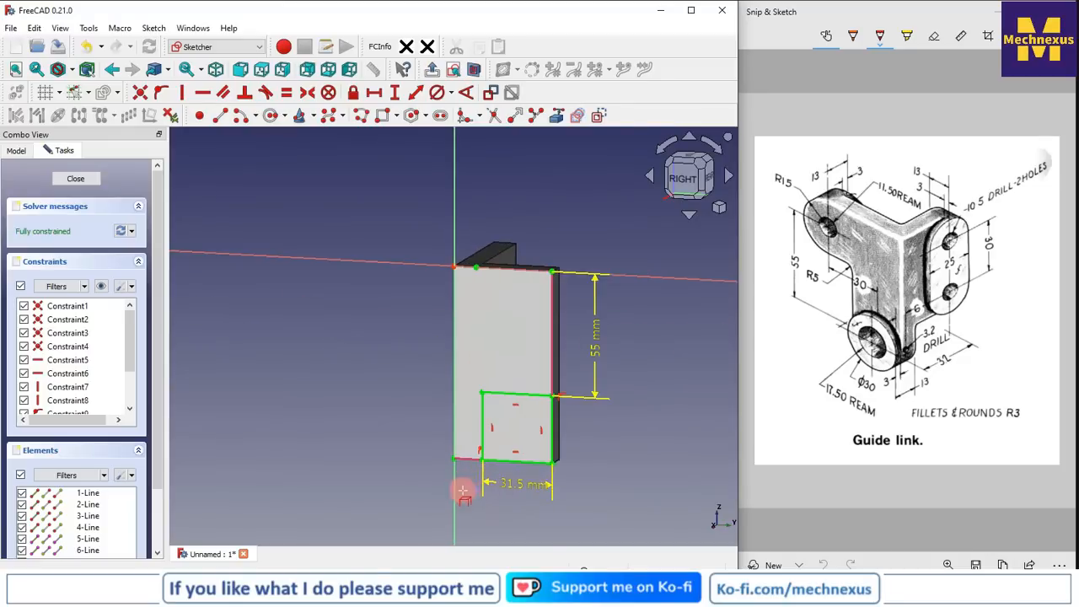
left_click(517, 488)
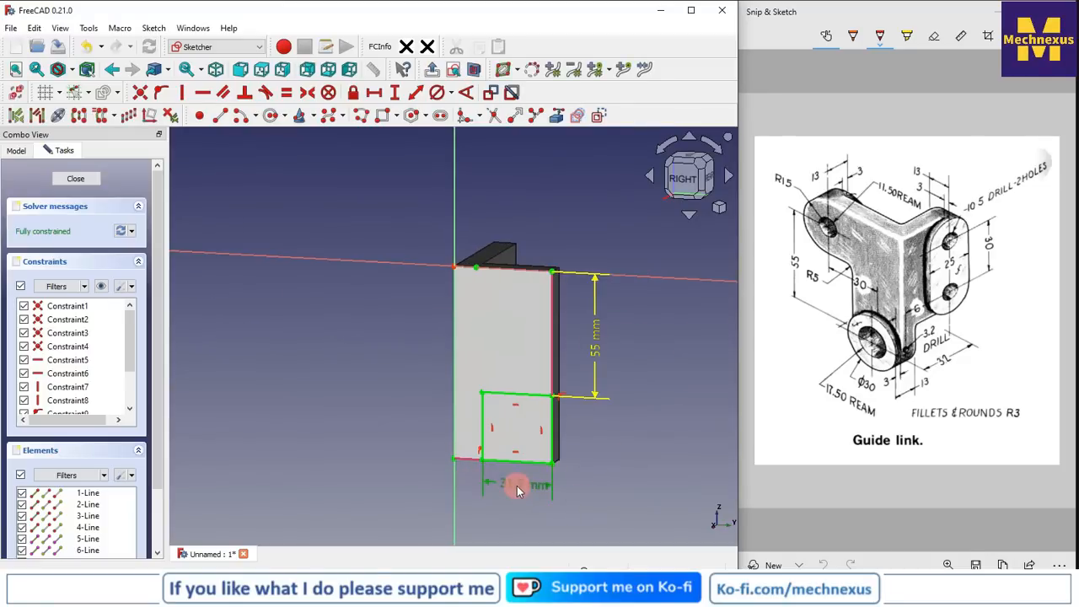
key("Delete")
- Constrain the rectangle's upper inner corner vertically in line with the inner reference point on the face's top edge
left_click(482, 397)
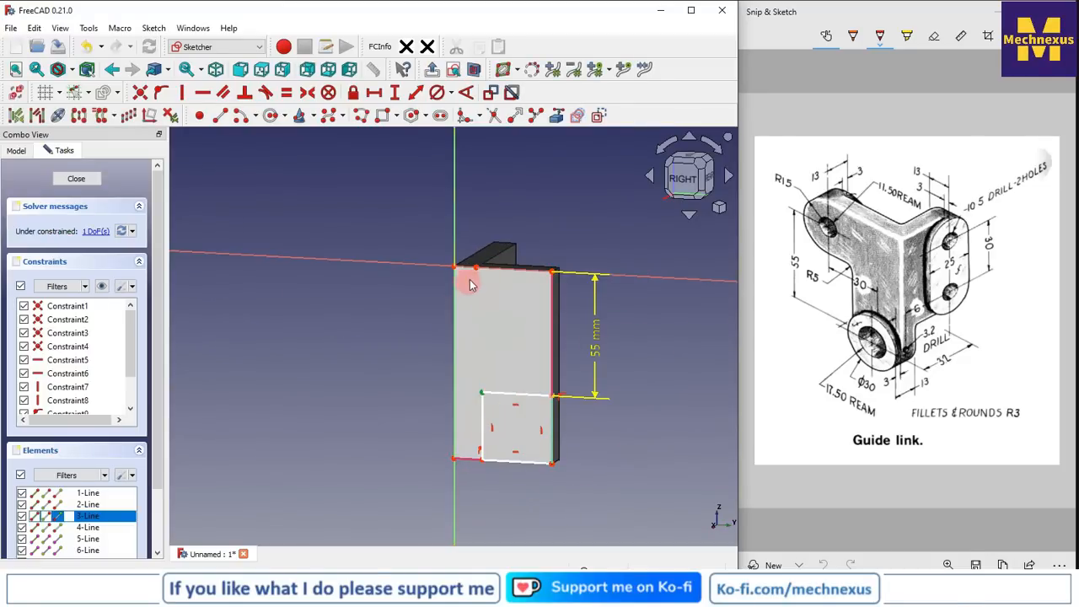
left_click(477, 272)
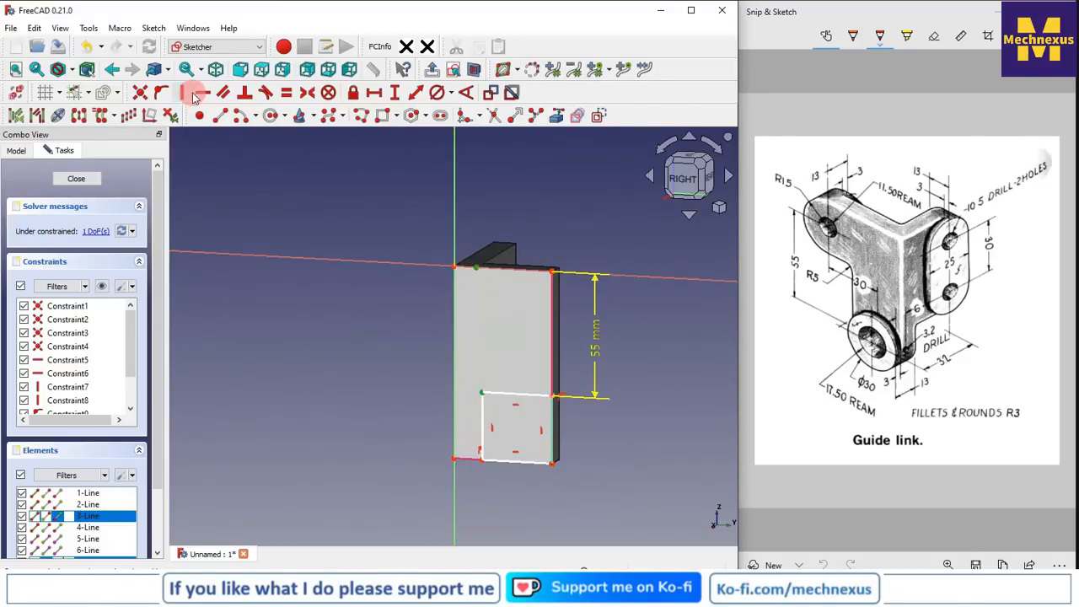
left_click(183, 93)
- Check the horizontal length of the rectangle's bottom line without keeping a dimension
scroll(596, 455, "up", 3)
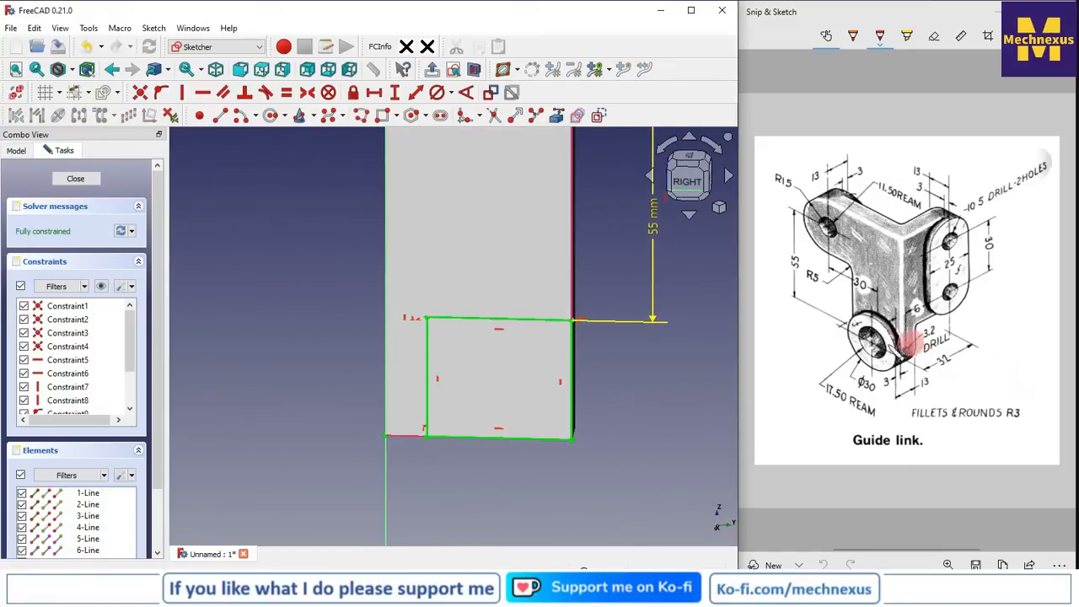
scroll(477, 434, "down", 3)
scroll(422, 469, "up", 2)
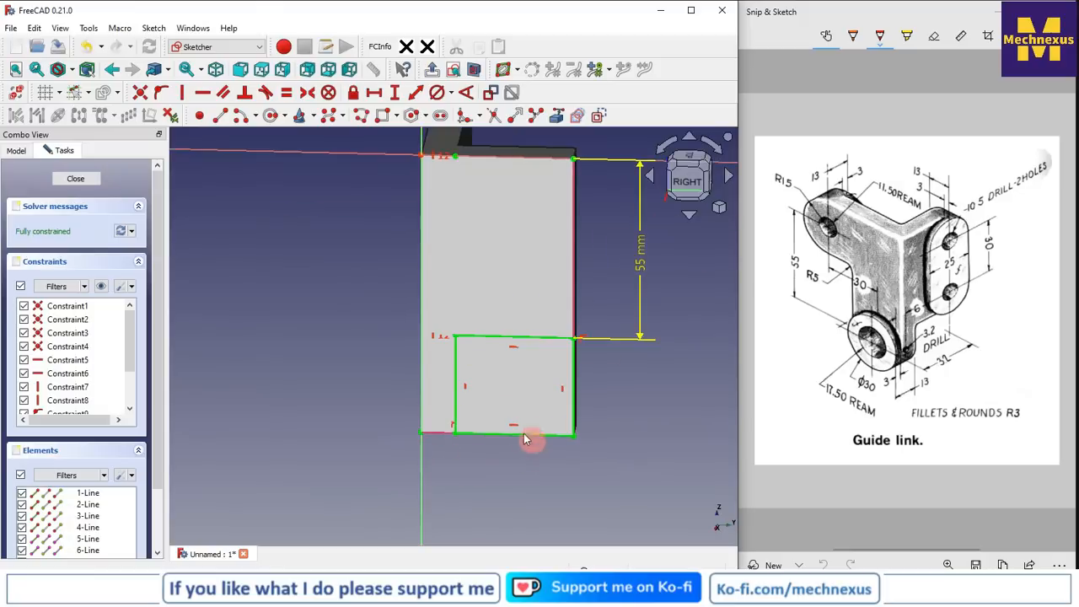
mouse_move(499, 456)
middle_mouse_down()
mouse_move(475, 494)
mouse_move(535, 447)
middle_mouse_up()
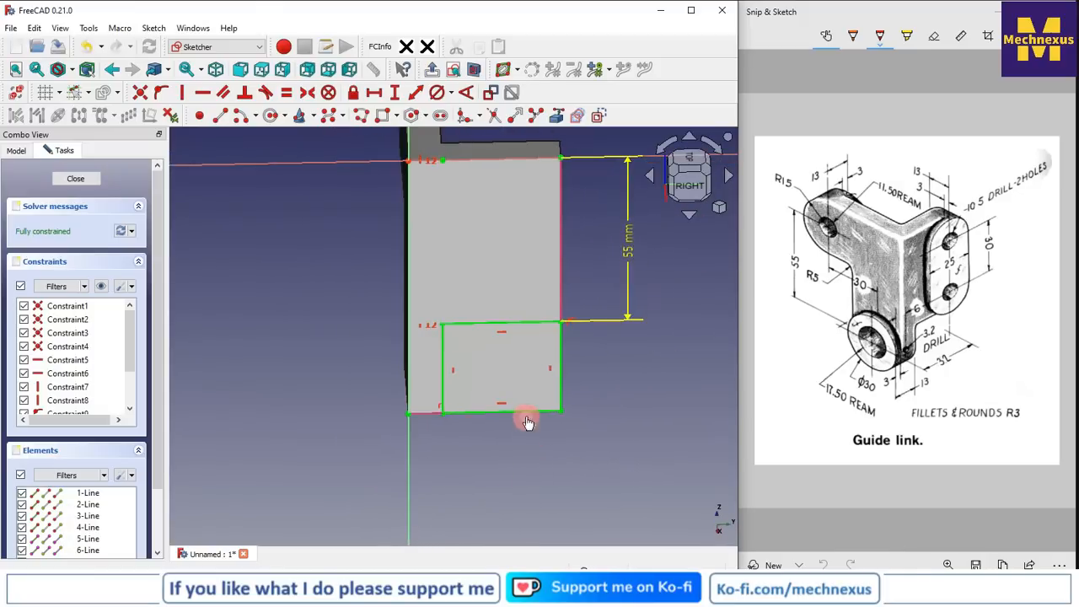
left_click(507, 412)
left_click(373, 92)
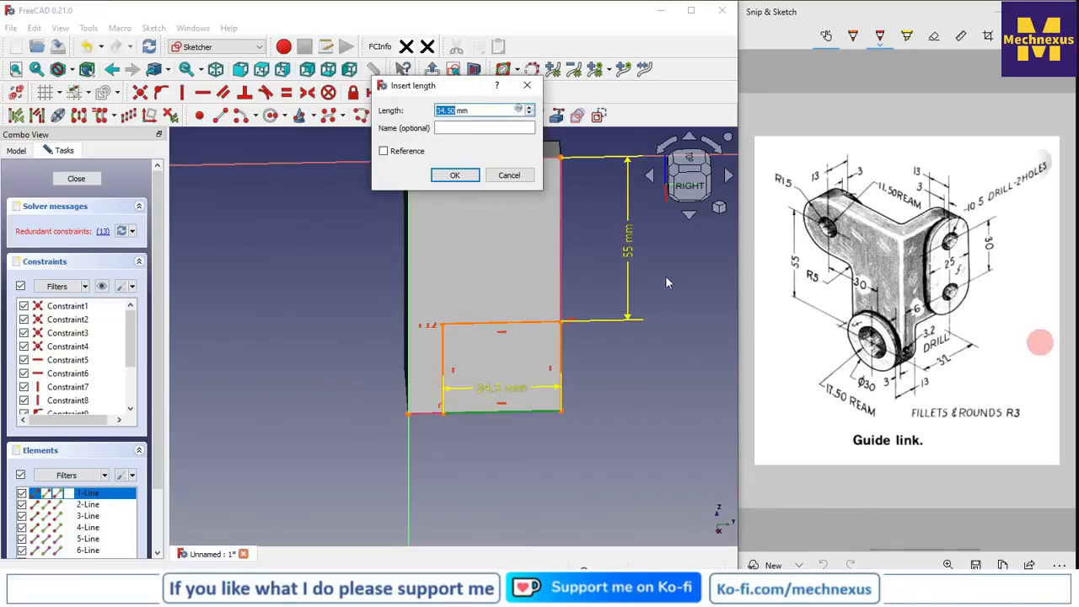
left_click(510, 175)
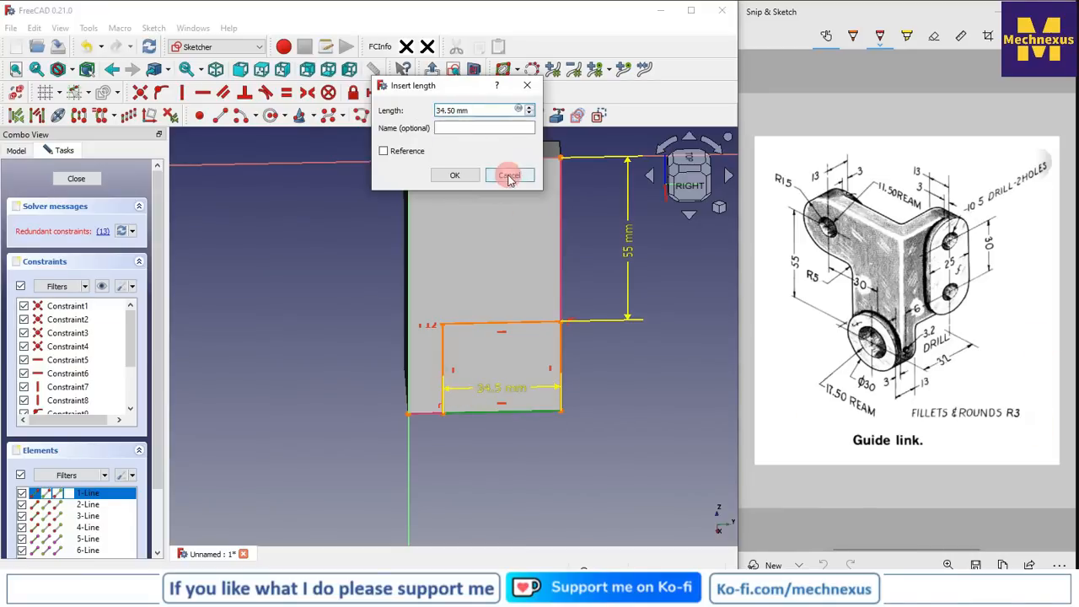
- Close the sketch and set the right-face pocket's Refine property to true
left_click(65, 174)
mouse_move(509, 421)
middle_mouse_down()
mouse_move(567, 361)
mouse_move(649, 384)
mouse_move(579, 433)
mouse_move(634, 479)
middle_mouse_up()
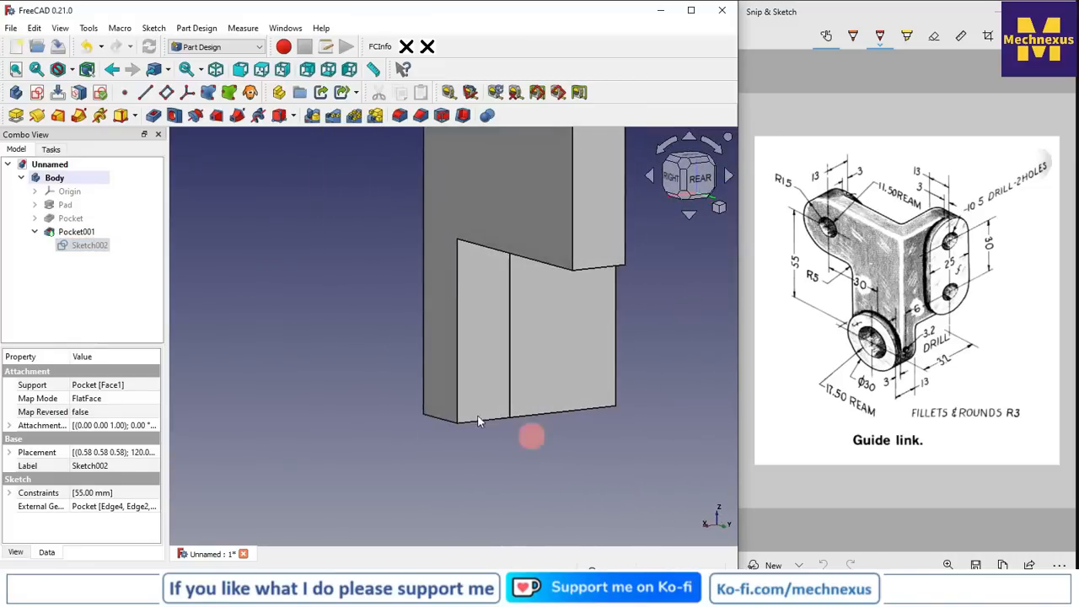
scroll(405, 392, "down", 7)
middle_click_drag(405, 392, 384, 396)
left_click(76, 231)
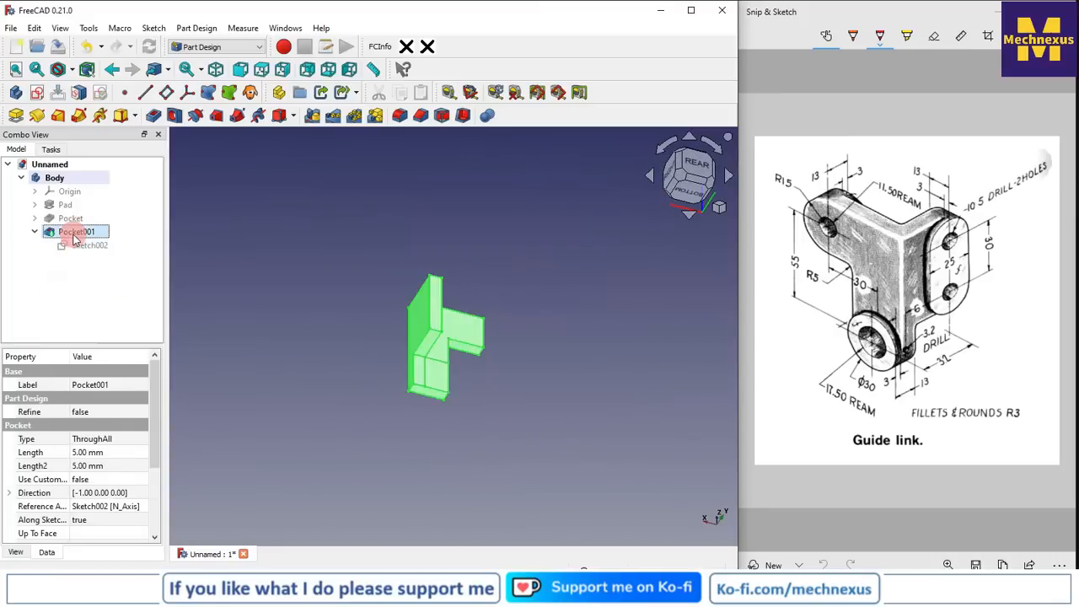
left_click(99, 415)
left_click(105, 412)
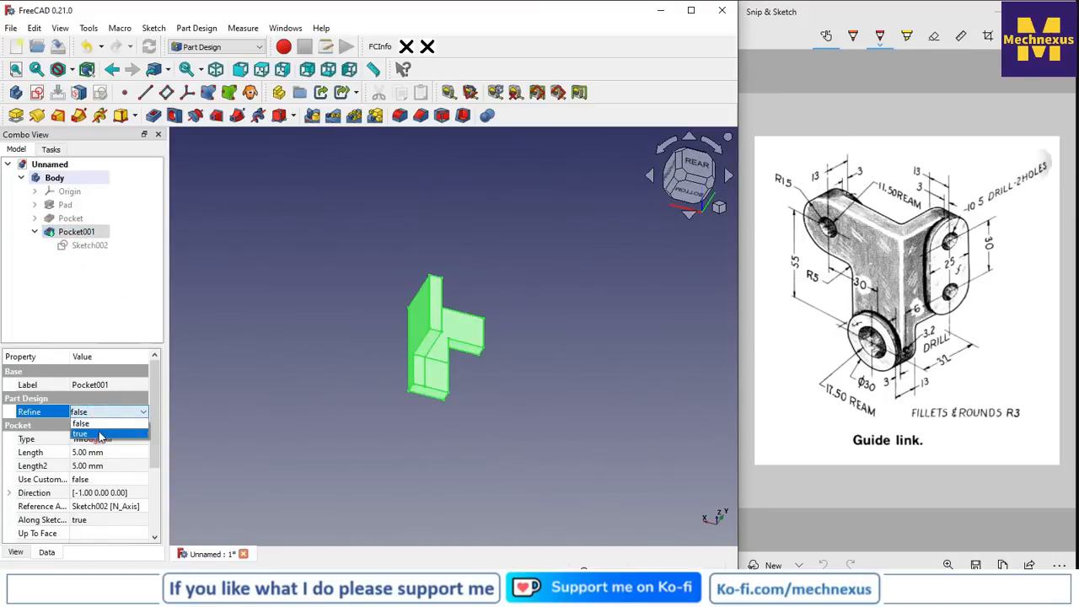
left_click(99, 436)
- Fillet the two bottom corner edges of the lower leg with a 14.99 mm radius
left_click(393, 418)
middle_click_drag(393, 416, 521, 443)
left_click(475, 379)
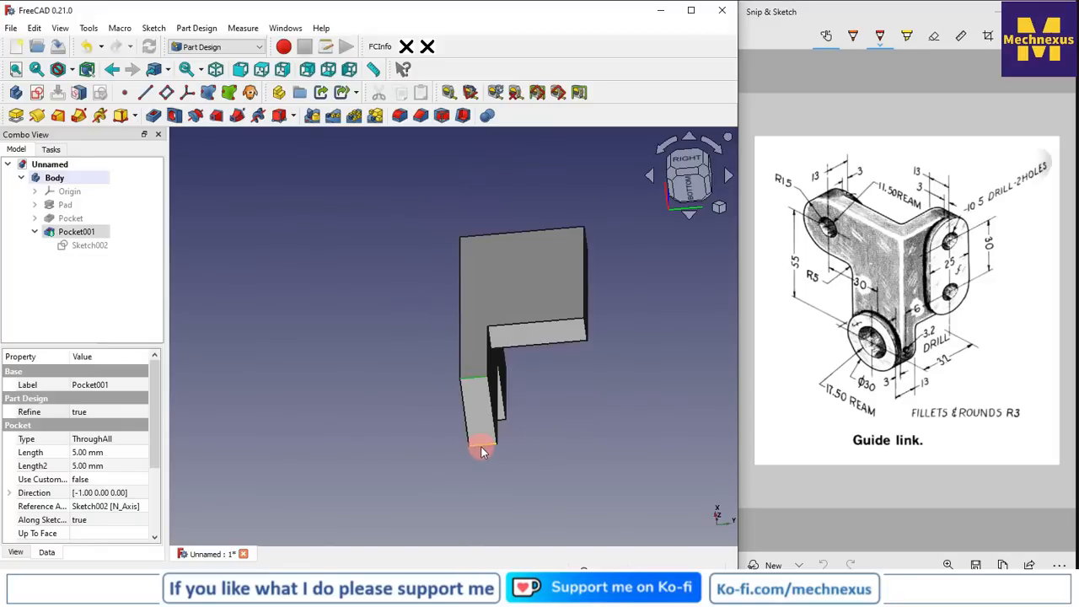
left_click(404, 116)
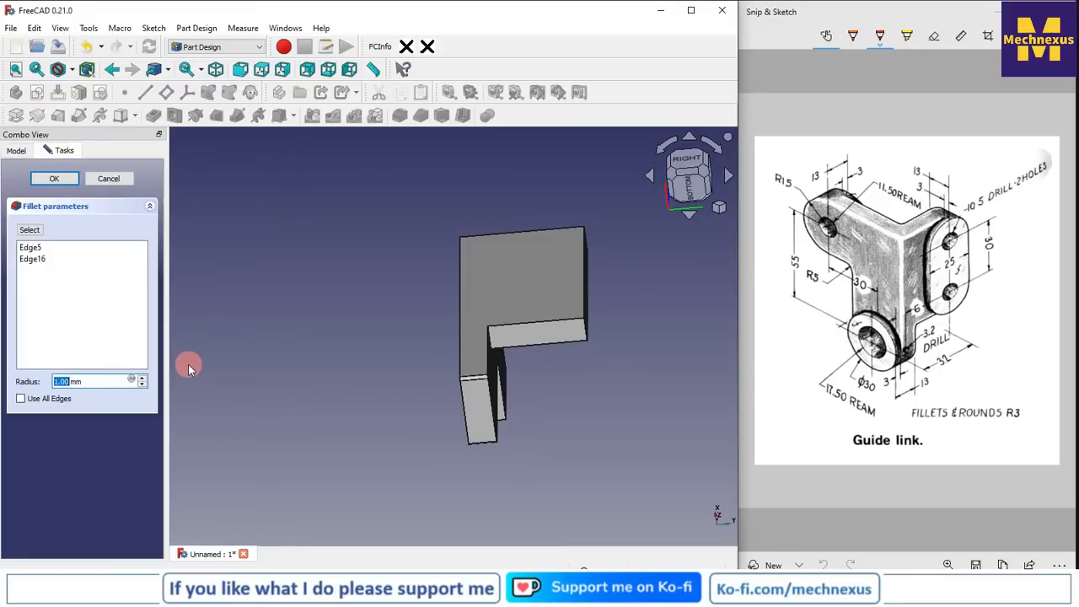
type("14.99")
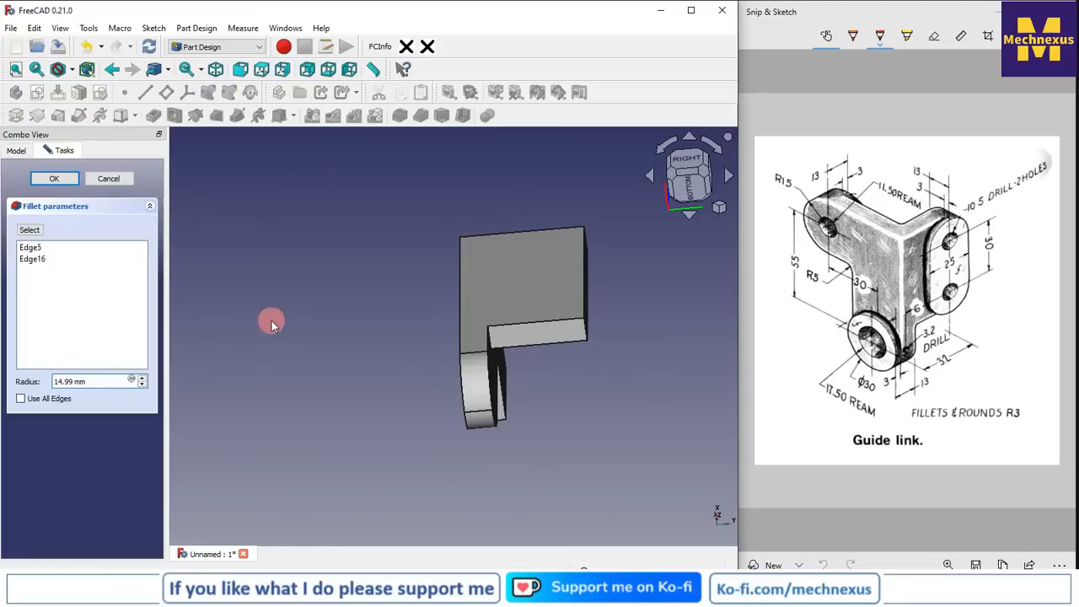
left_click_drag(422, 382, 375, 498)
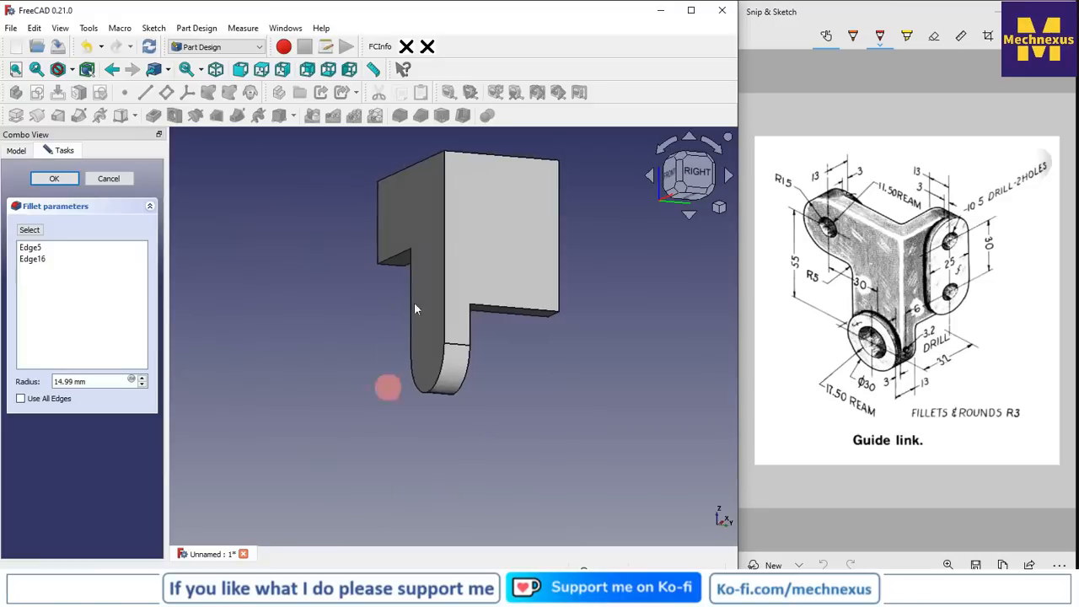
left_click(52, 179)
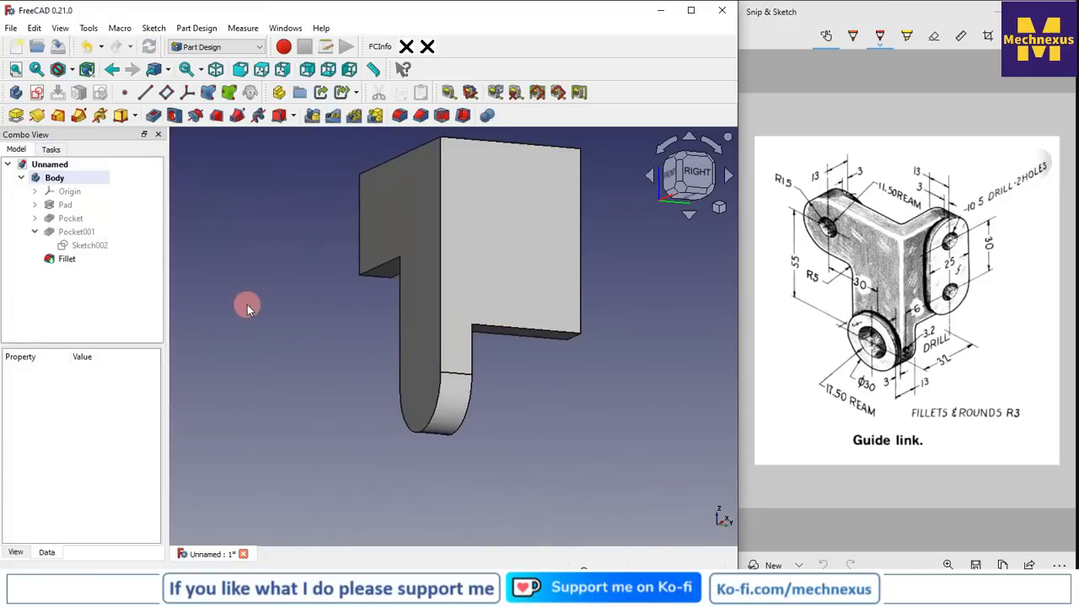
- Fillet the upper and lower outer corner edges of the right-face flange with a 12 mm radius
left_click_drag(247, 305, 364, 426)
middle_click_drag(358, 423, 374, 490)
scroll(399, 458, "down", 2)
scroll(414, 261, "up", 3)
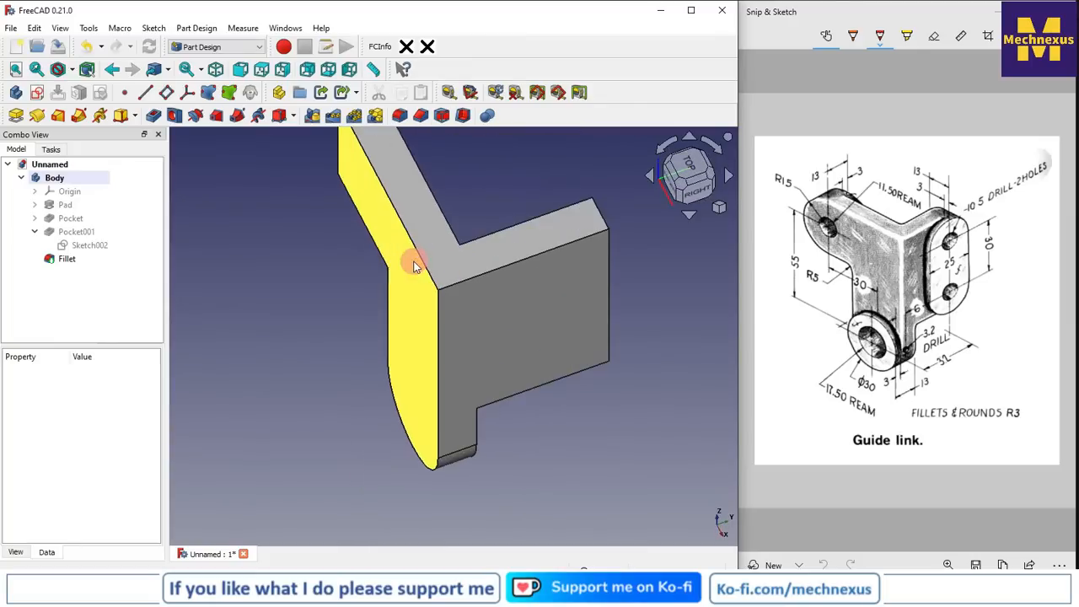
middle_click_drag(422, 286, 380, 325)
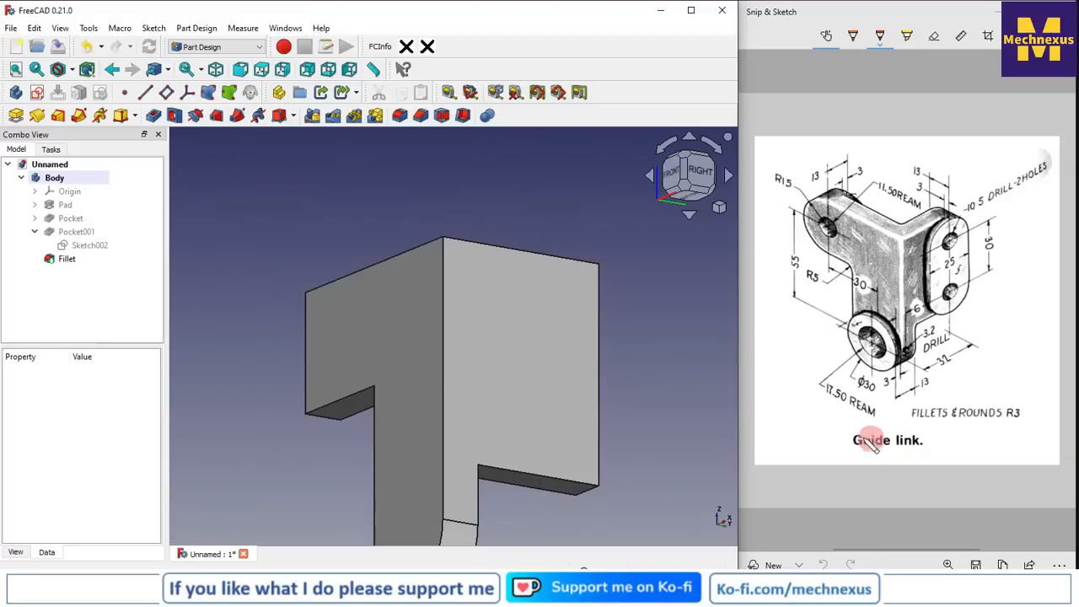
middle_click_drag(460, 371, 481, 417)
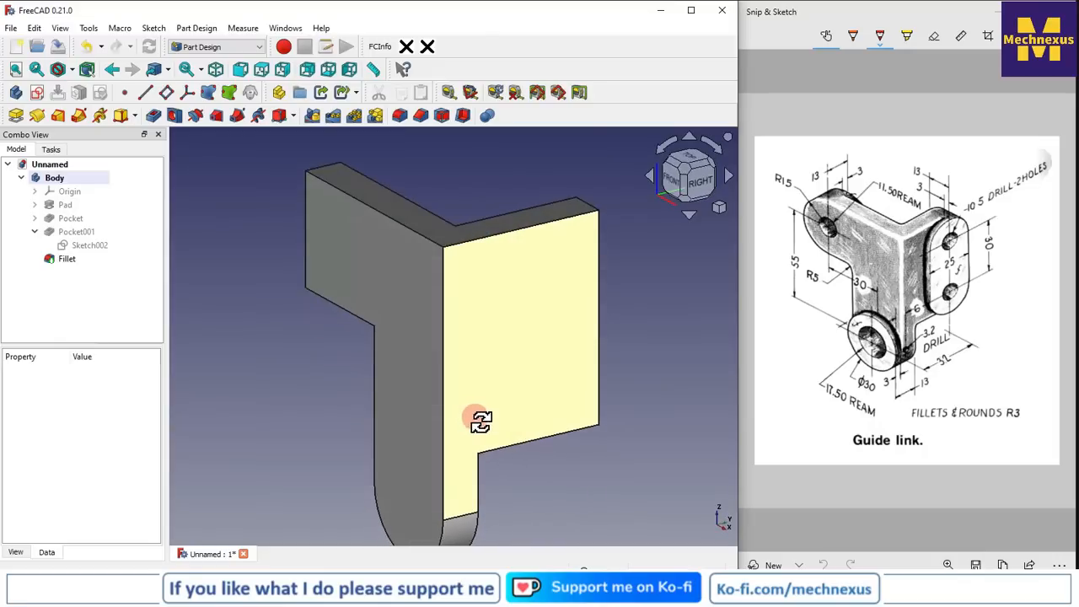
left_click(586, 202)
middle_click_drag(586, 418, 649, 434)
left_click(621, 430)
scroll(406, 427, "down", 2)
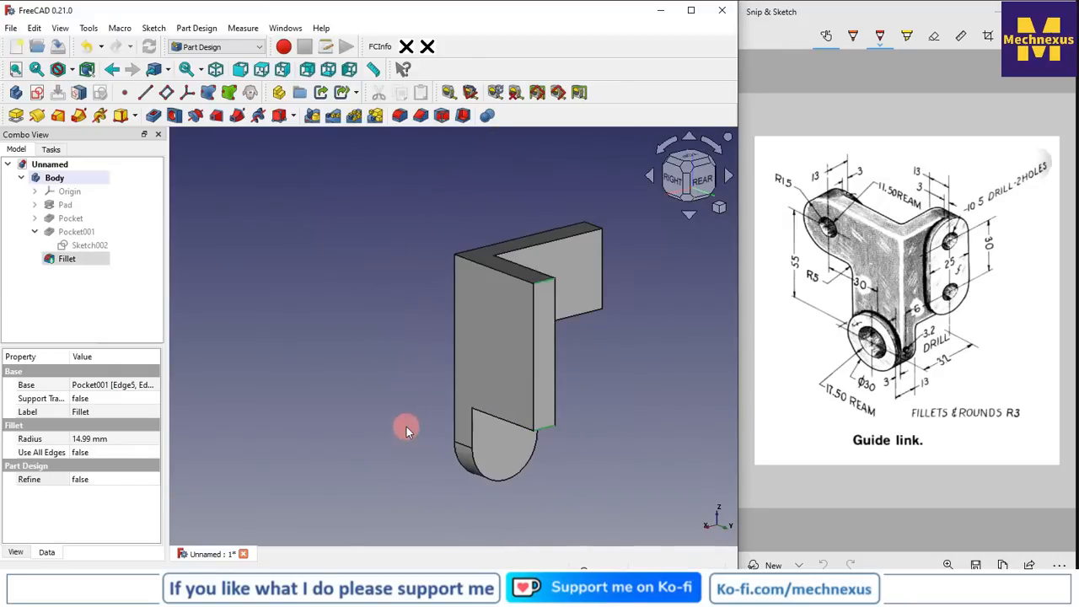
left_click(399, 118)
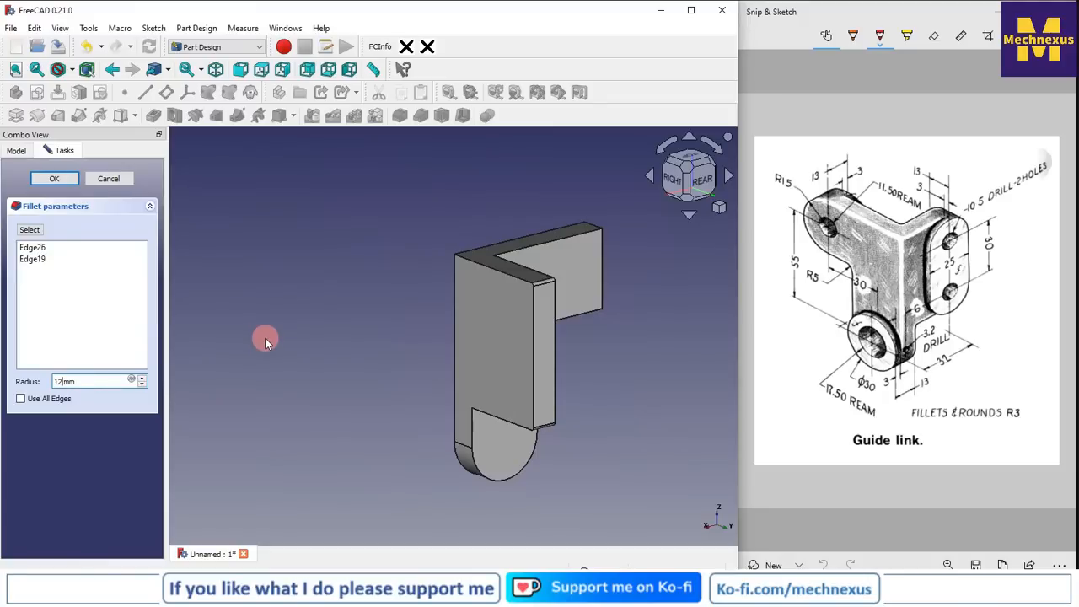
type("12")
key("Return")
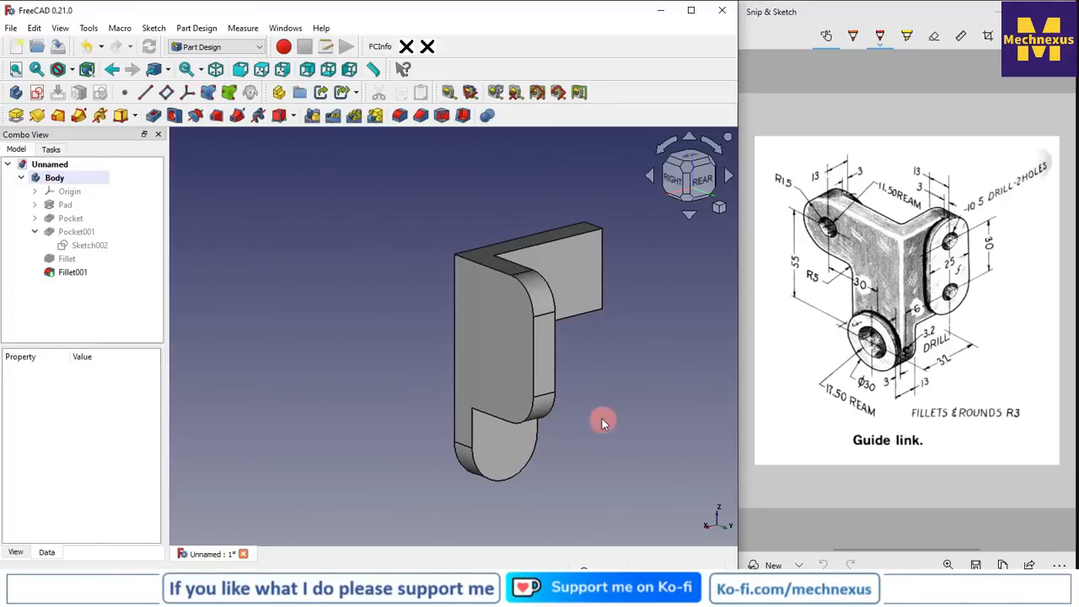
- Fillet the inner corner edge between the upper arm and the lower leg with a 5 mm radius
key("1")
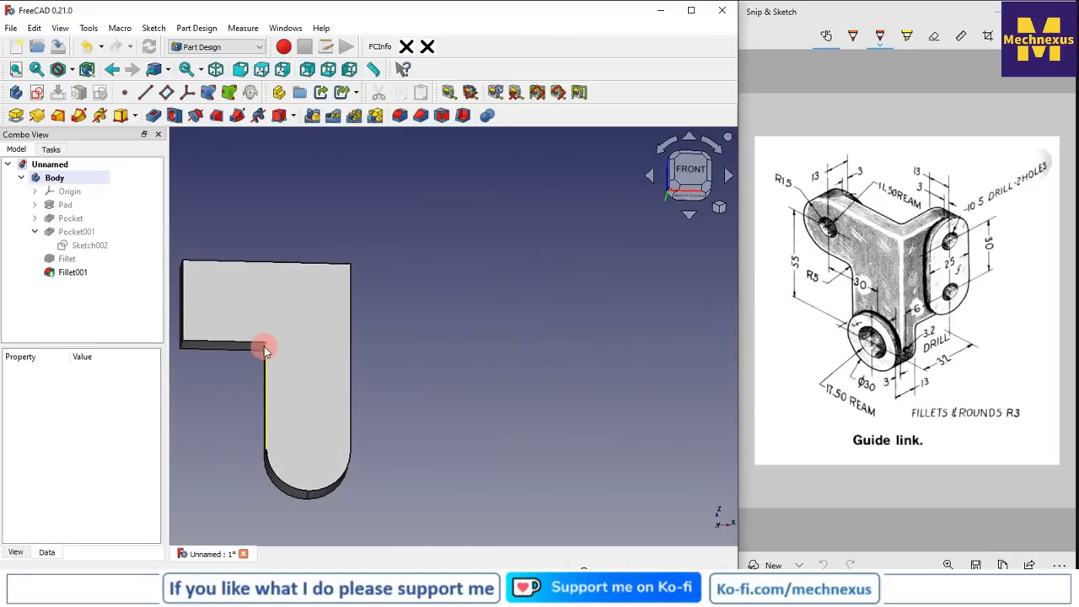
scroll(429, 350, "down", 2)
scroll(269, 402, "up", 2)
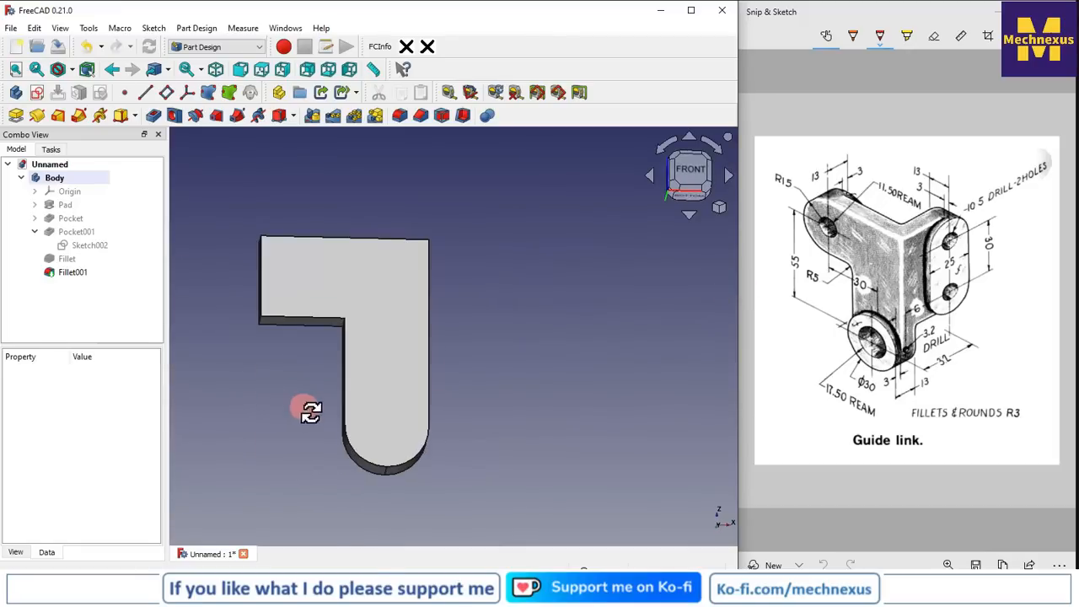
middle_click_drag(310, 411, 357, 393)
scroll(371, 345, "up", 5)
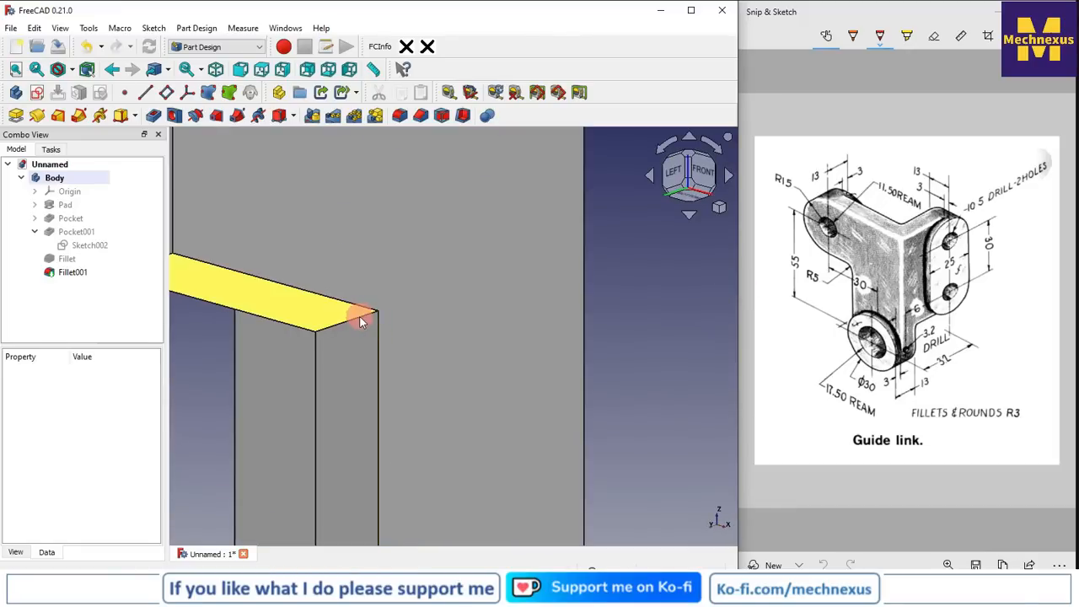
left_click(359, 317)
left_click(398, 115)
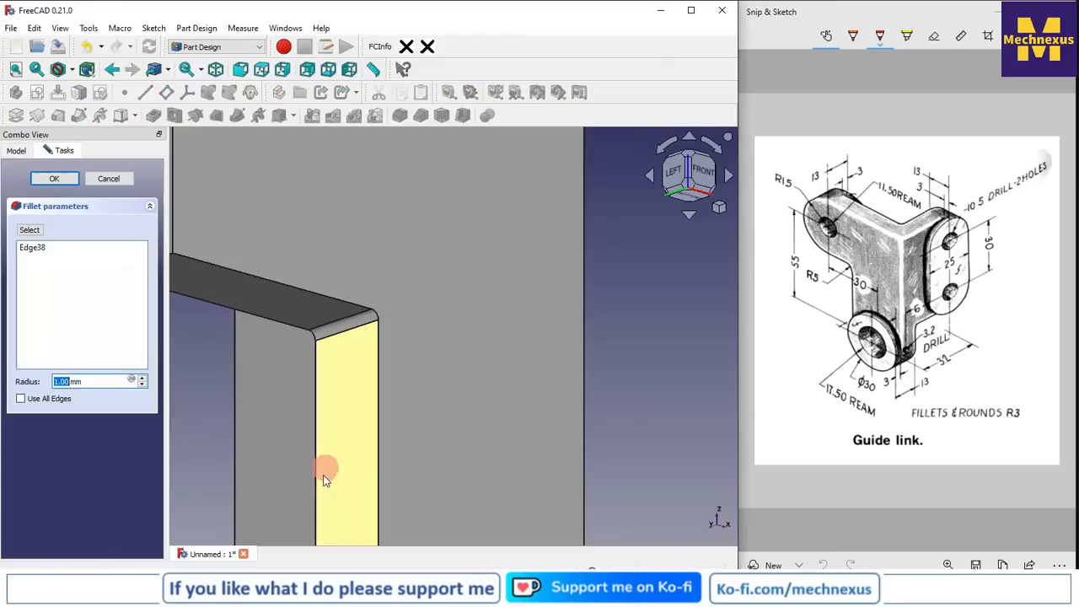
type("5")
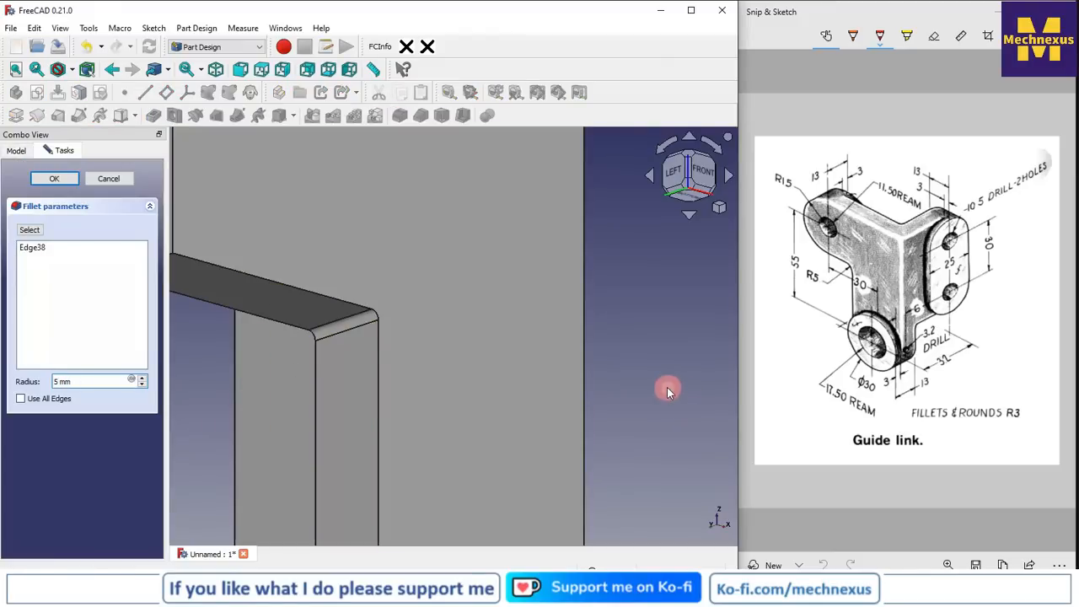
left_click(57, 182)
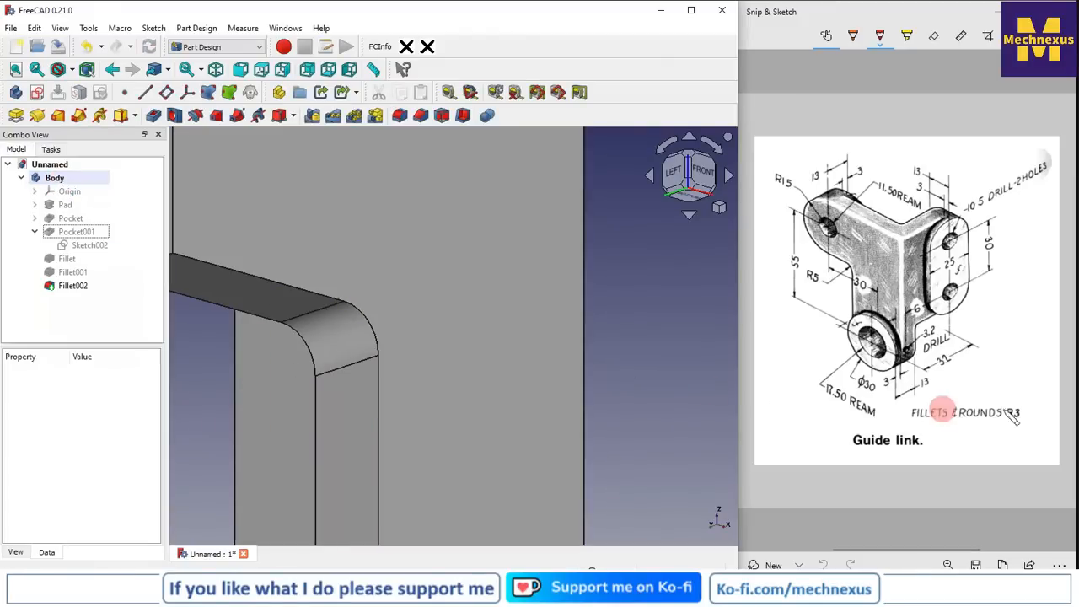
- Fillet the upper and lower end edges of the upper arm with a 14.99 mm radius
scroll(562, 363, "down", 4)
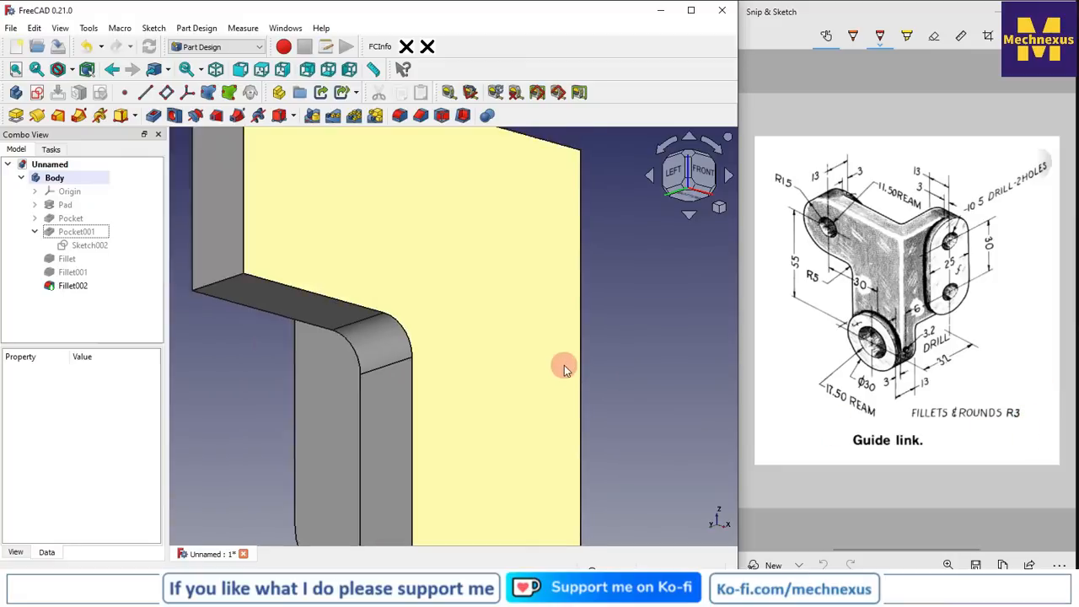
middle_click_drag(333, 281, 353, 159)
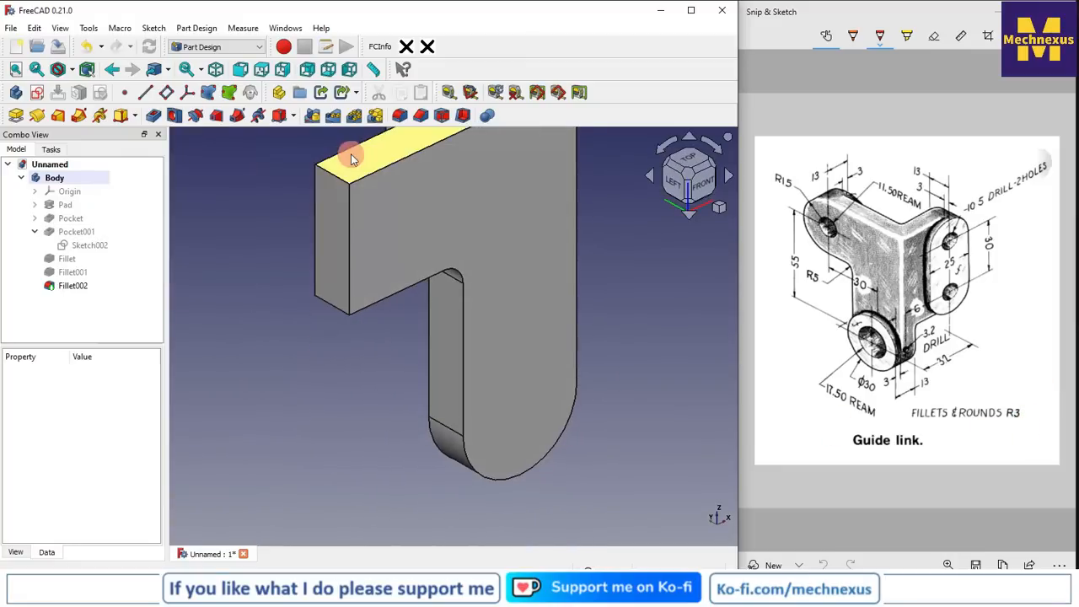
left_click(342, 177)
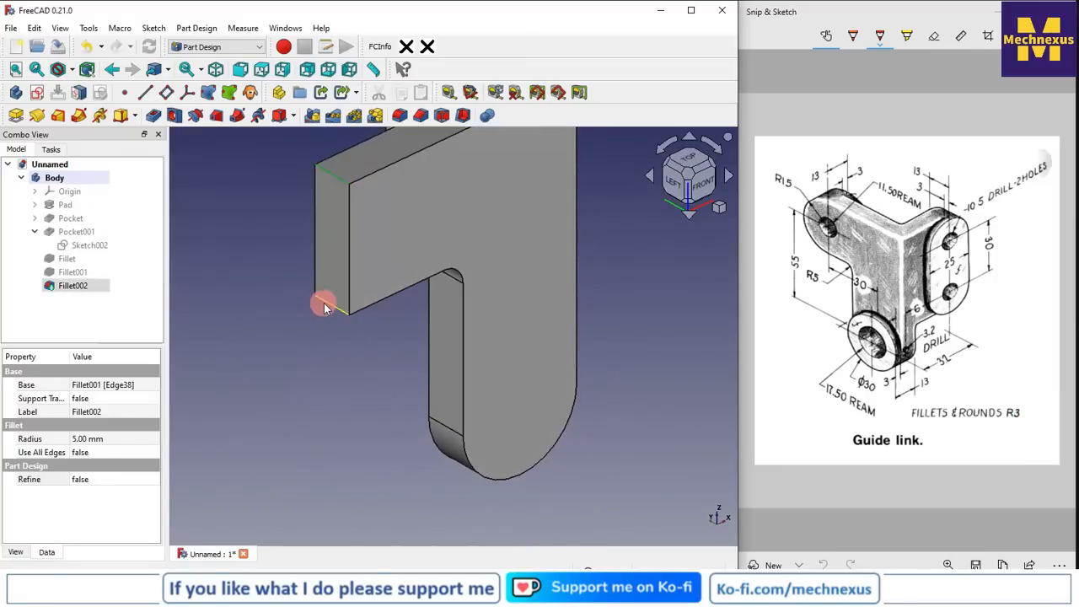
scroll(385, 429, "down", 2)
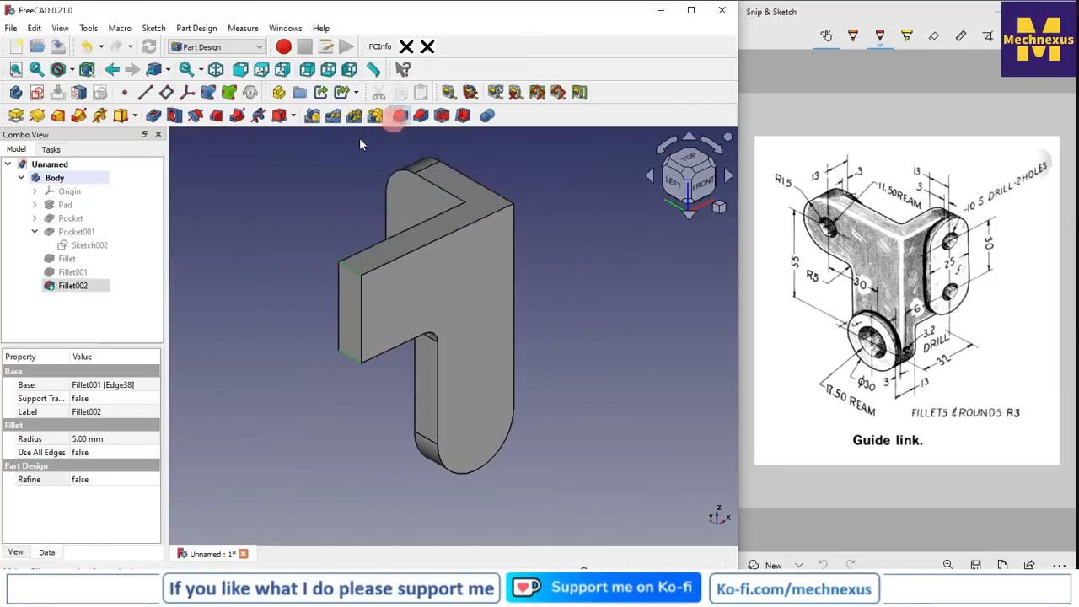
type("14.99")
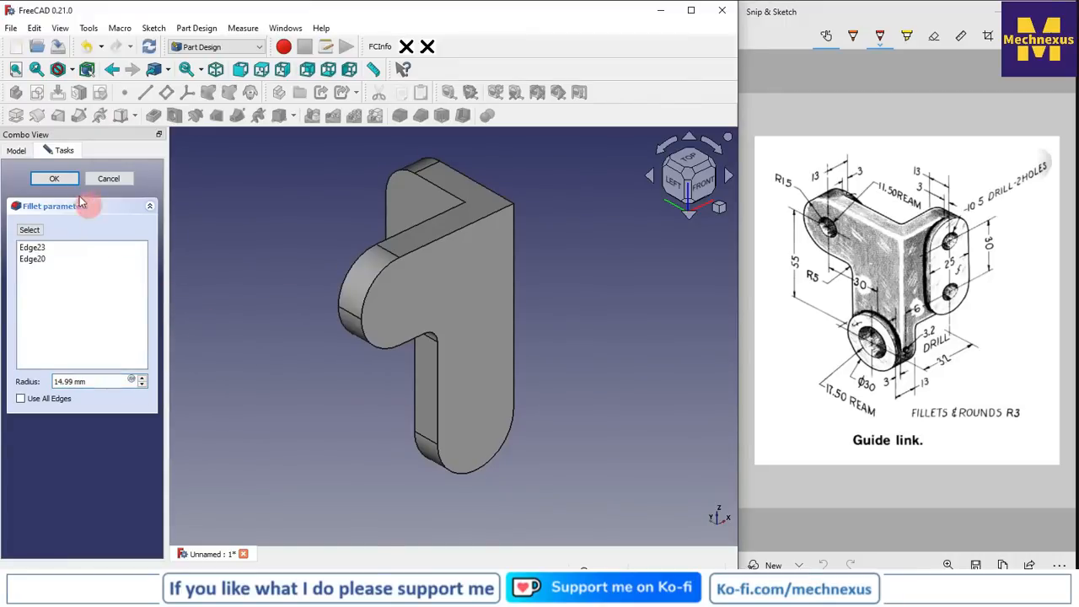
left_click(53, 178)
left_click(212, 277)
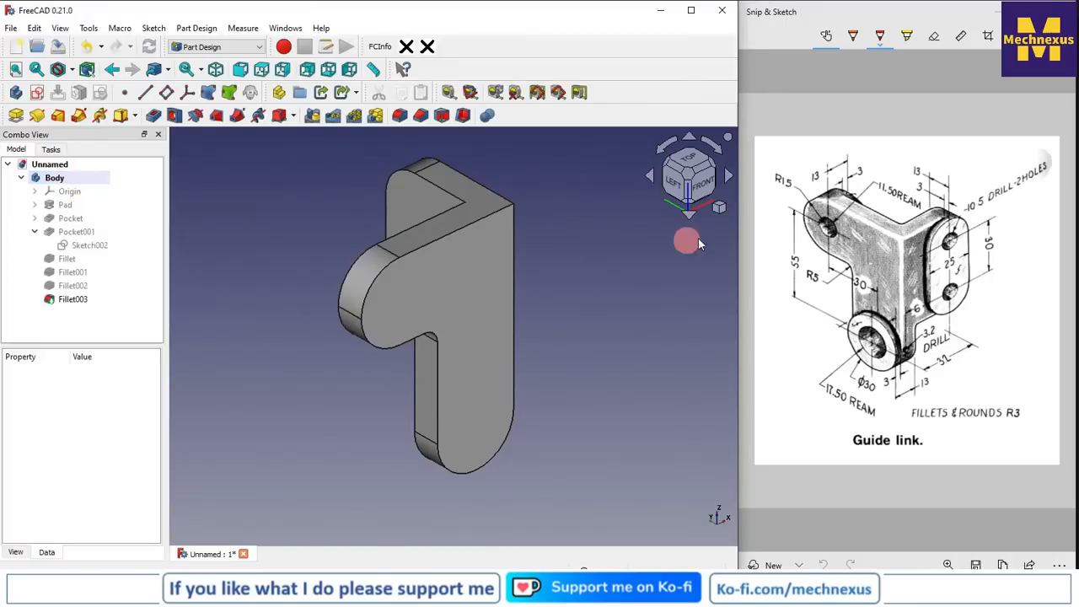
- Start a sketch on the bracket's front face and reference the lower leg's rounded bottom edge as external geometry
left_click(720, 207)
left_click(742, 250)
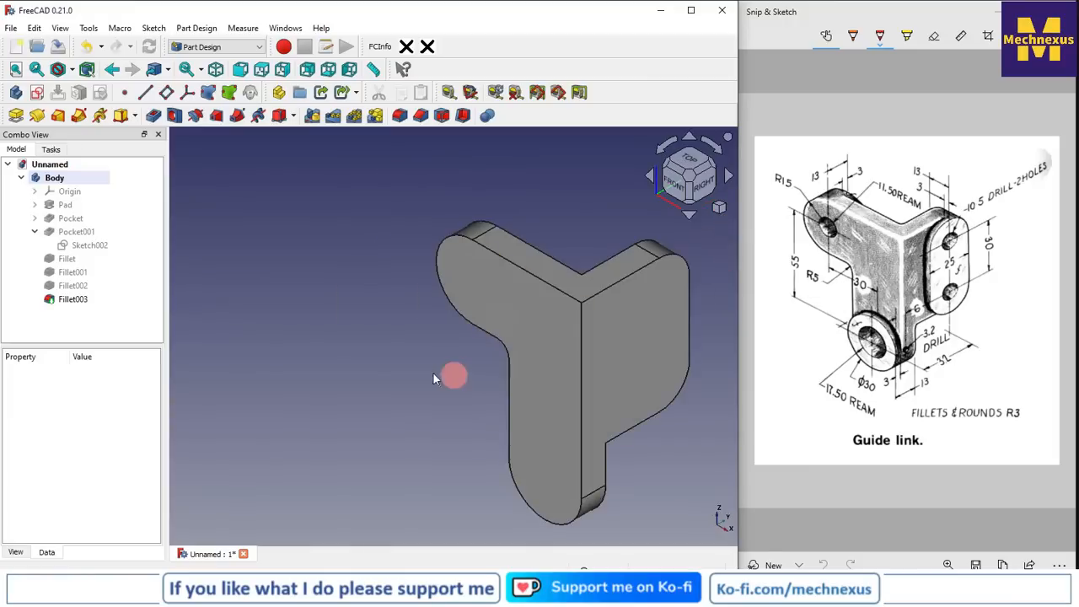
scroll(379, 384, "down", 3)
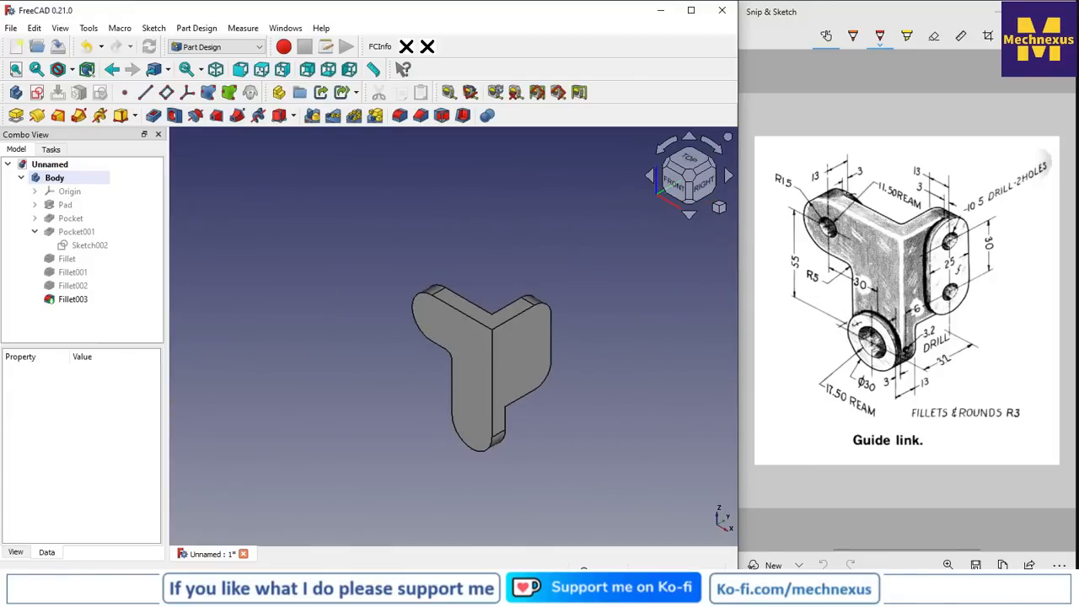
scroll(518, 427, "up", 2)
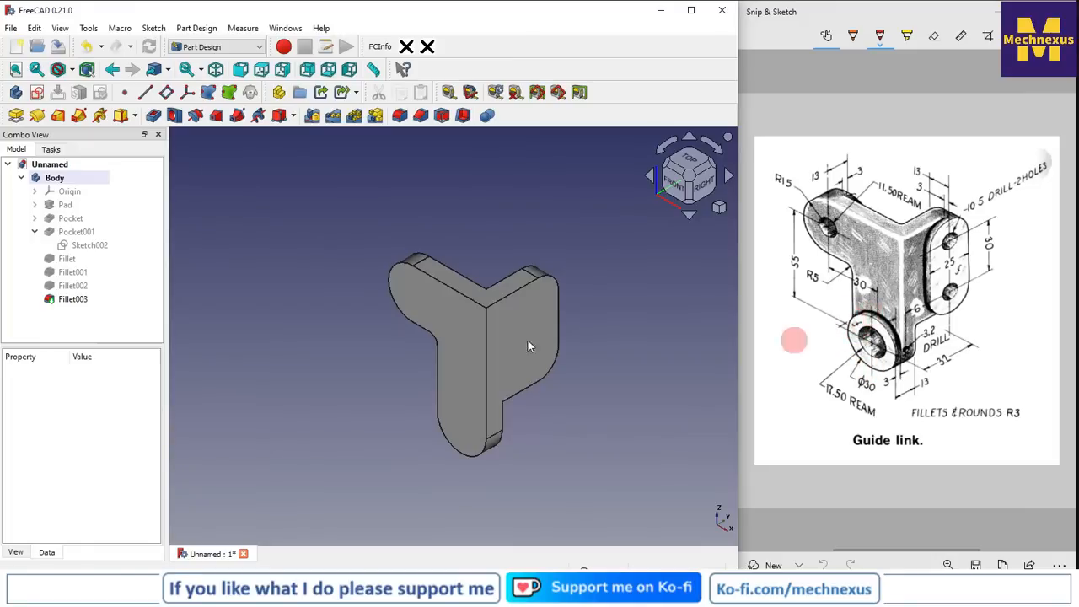
left_click(453, 391)
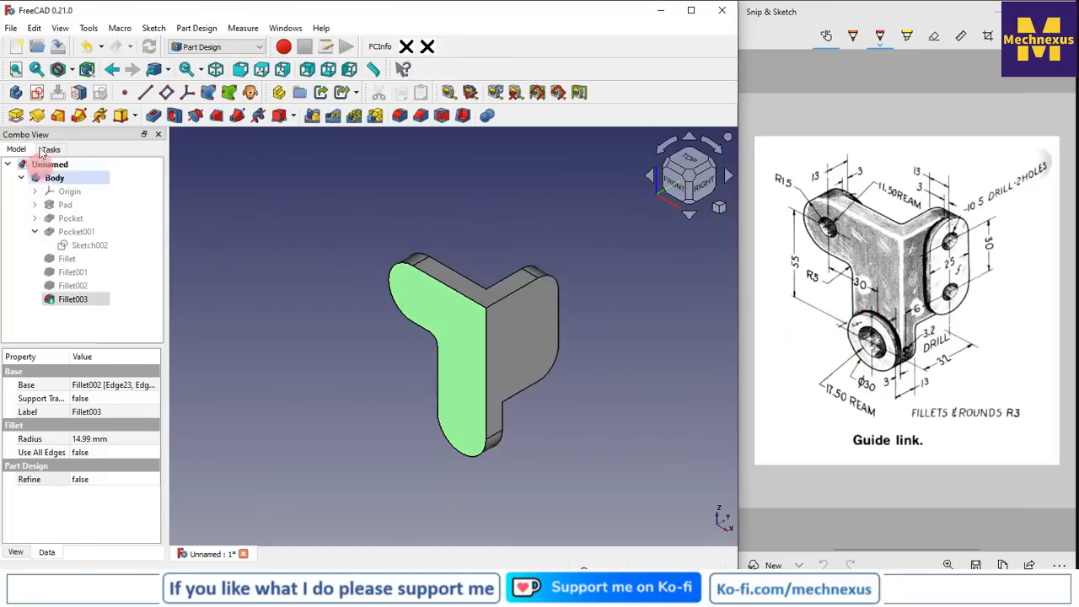
left_click(37, 93)
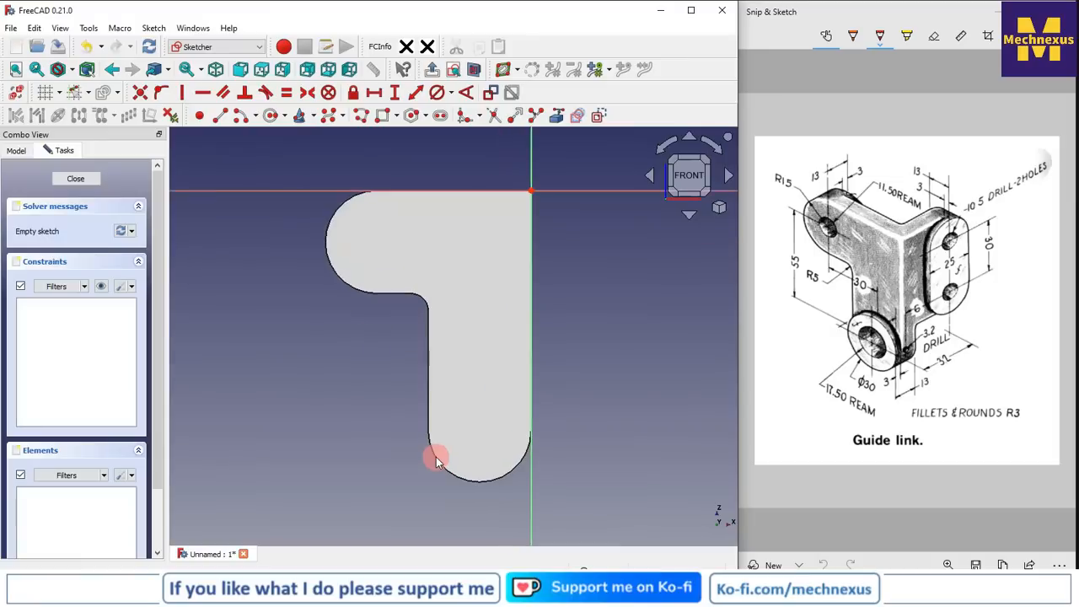
left_click(558, 118)
left_click(468, 491)
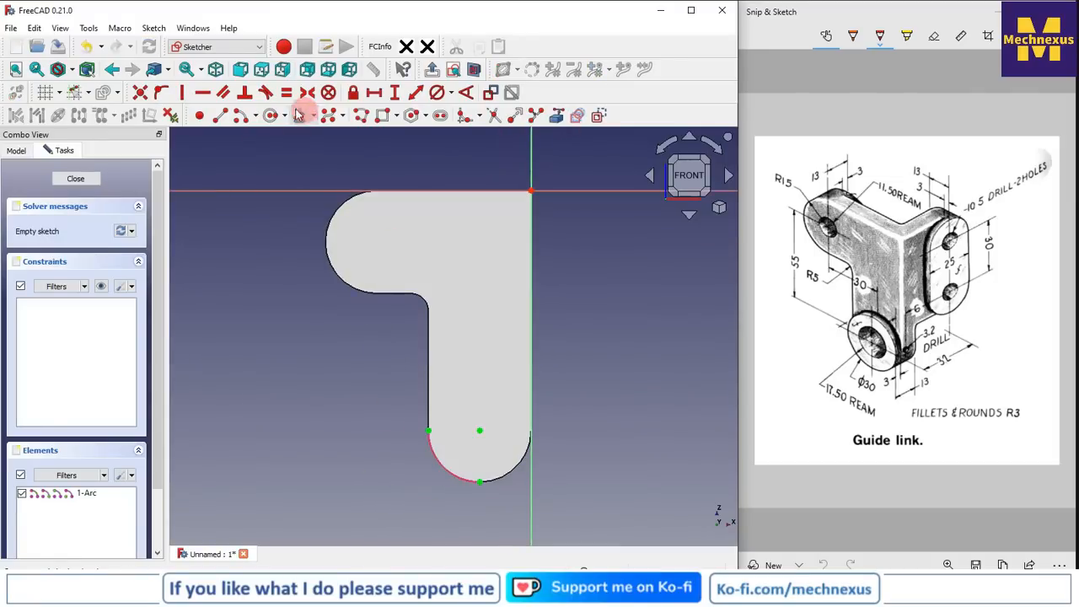
- Draw a circle centred on the referenced arc's centre and reaching its bottom endpoint, and pad it 3 mm
left_click(479, 431)
left_click(479, 481)
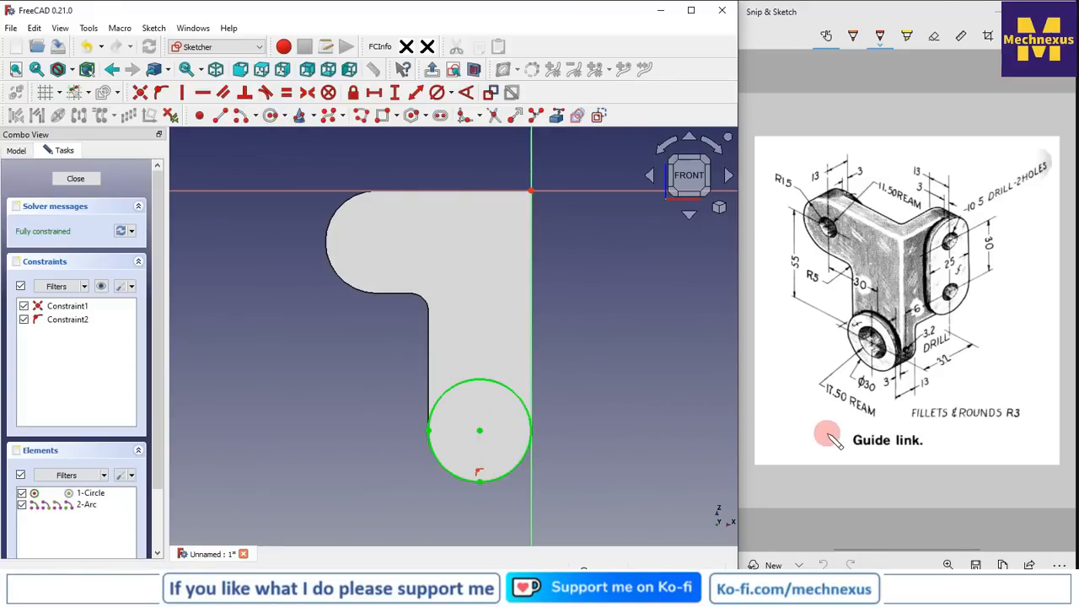
left_click(74, 180)
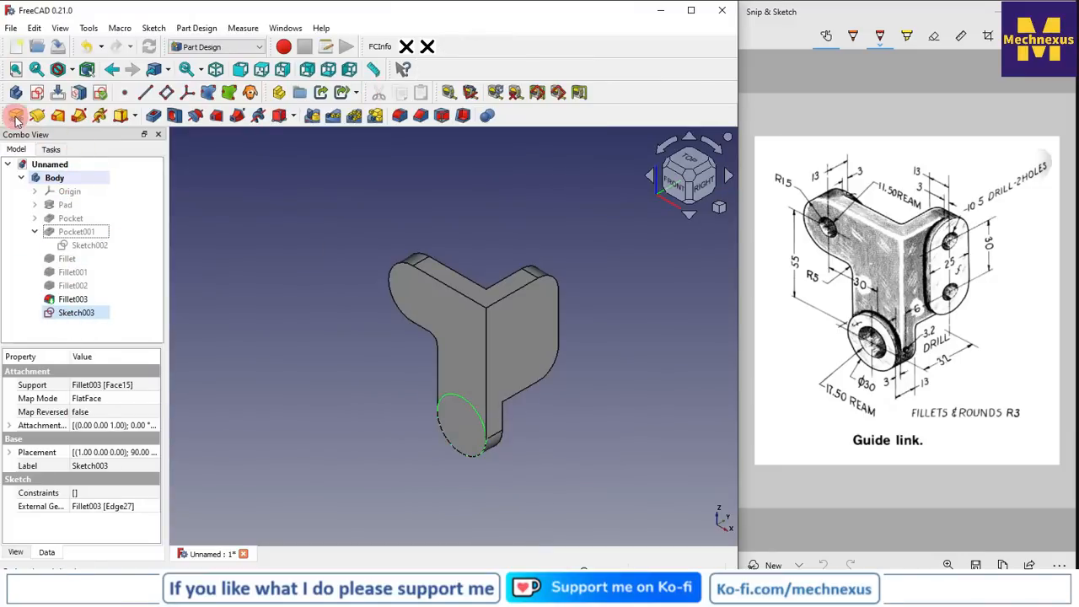
left_click(15, 115)
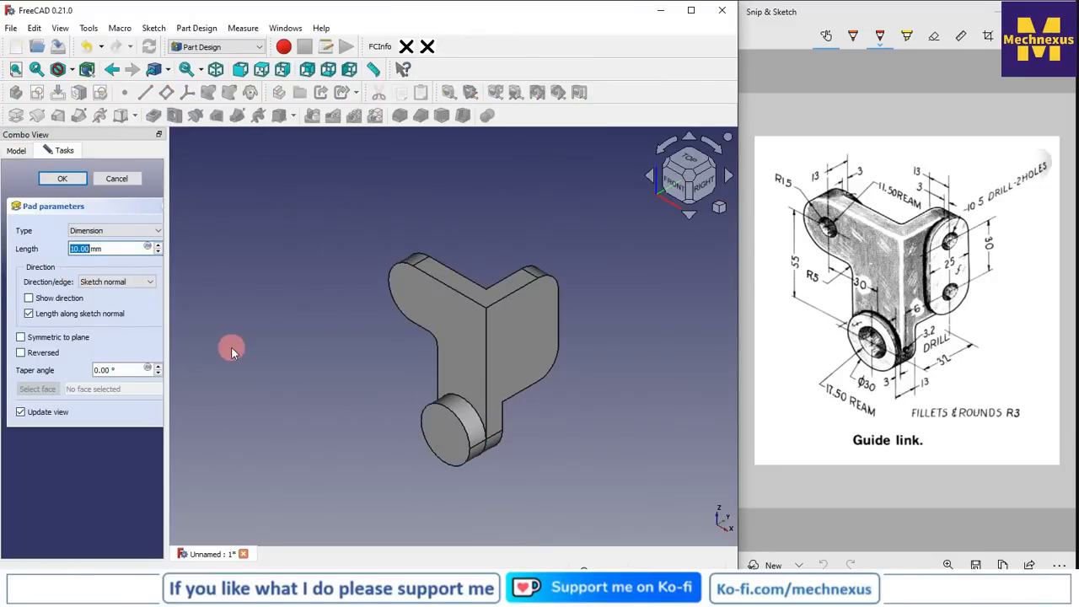
type("3")
left_click(61, 180)
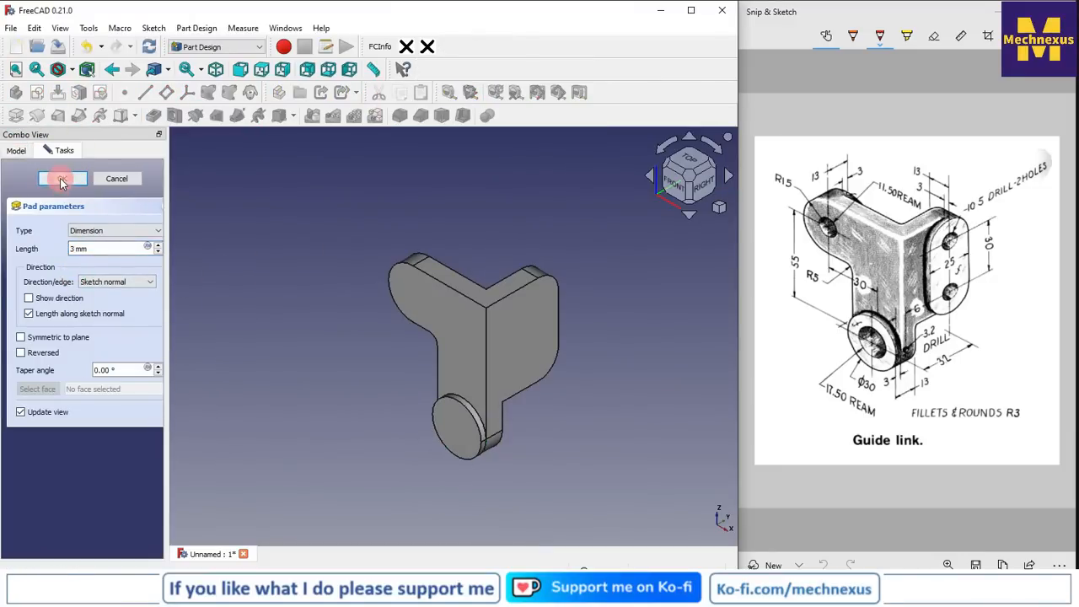
- Set the Refine property of the lower leg's round boss pad to true
left_click(71, 312)
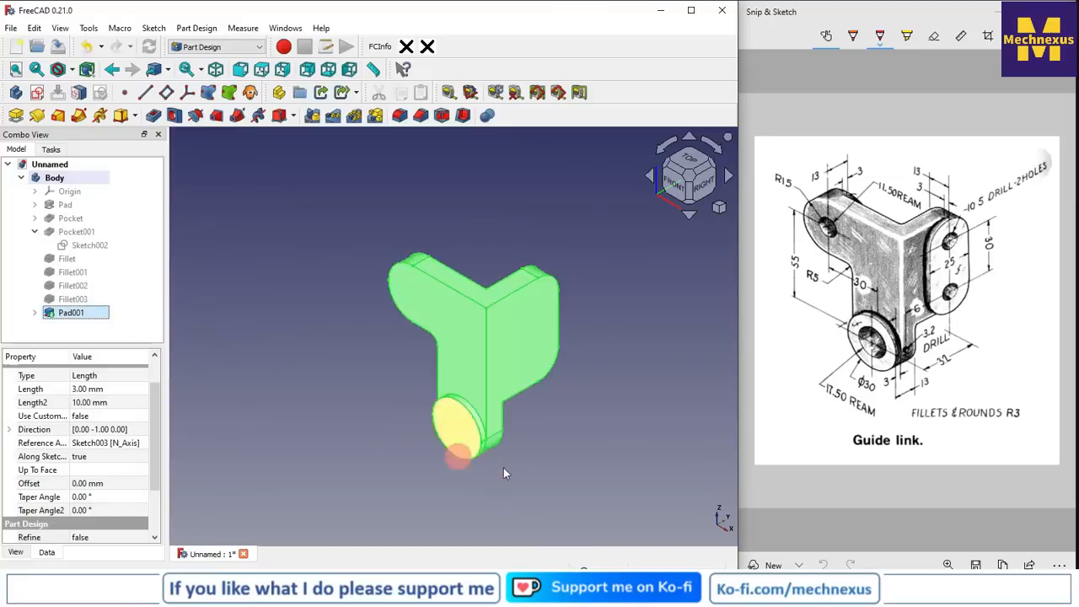
scroll(504, 472, "up", 4)
left_click(85, 539)
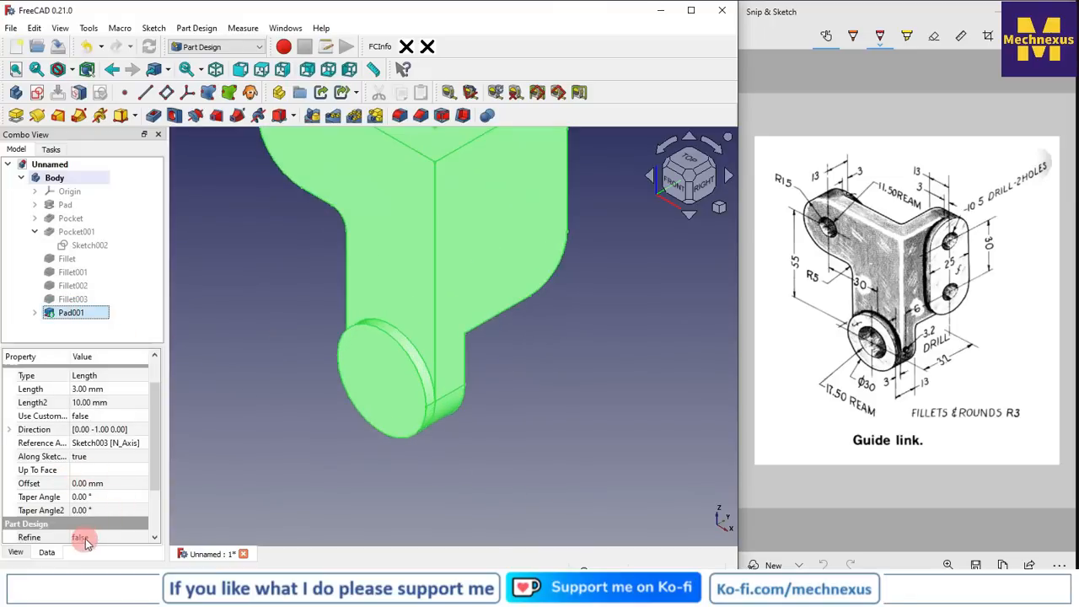
left_click(263, 461)
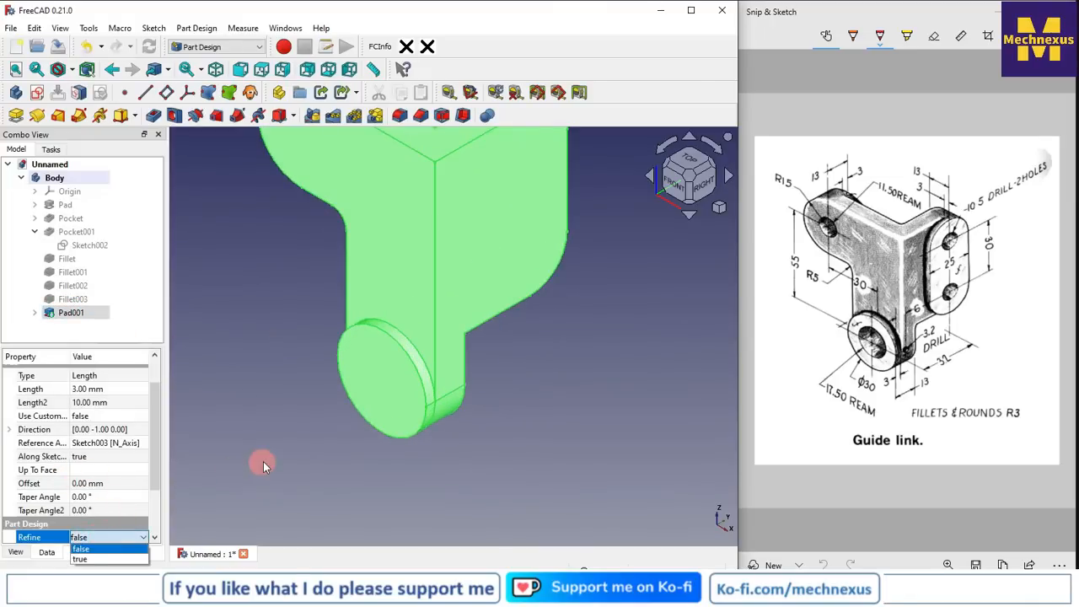
left_click(52, 312)
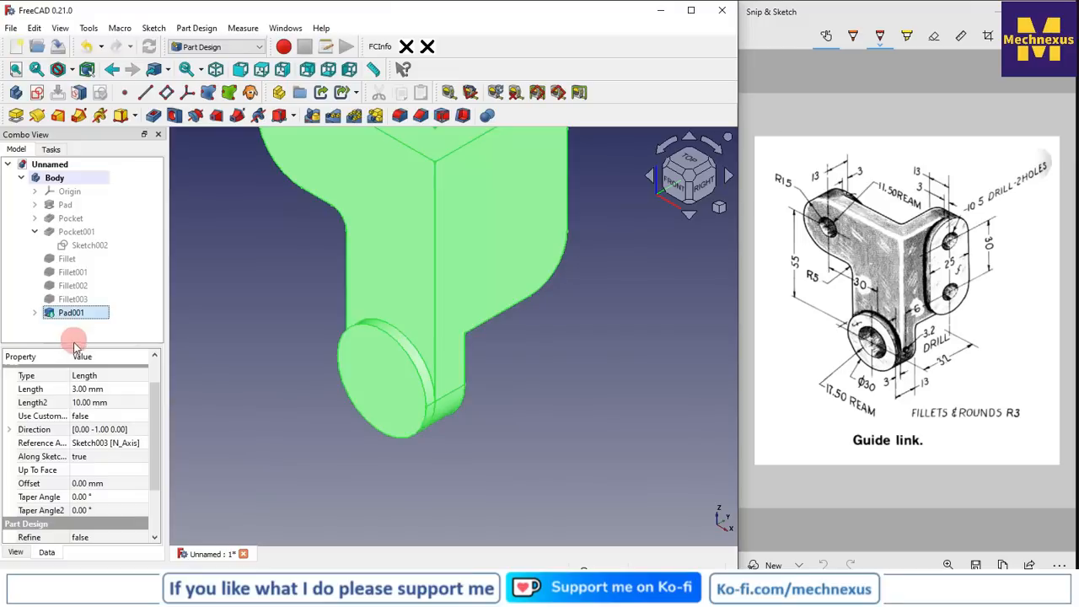
left_click_drag(74, 343, 75, 286)
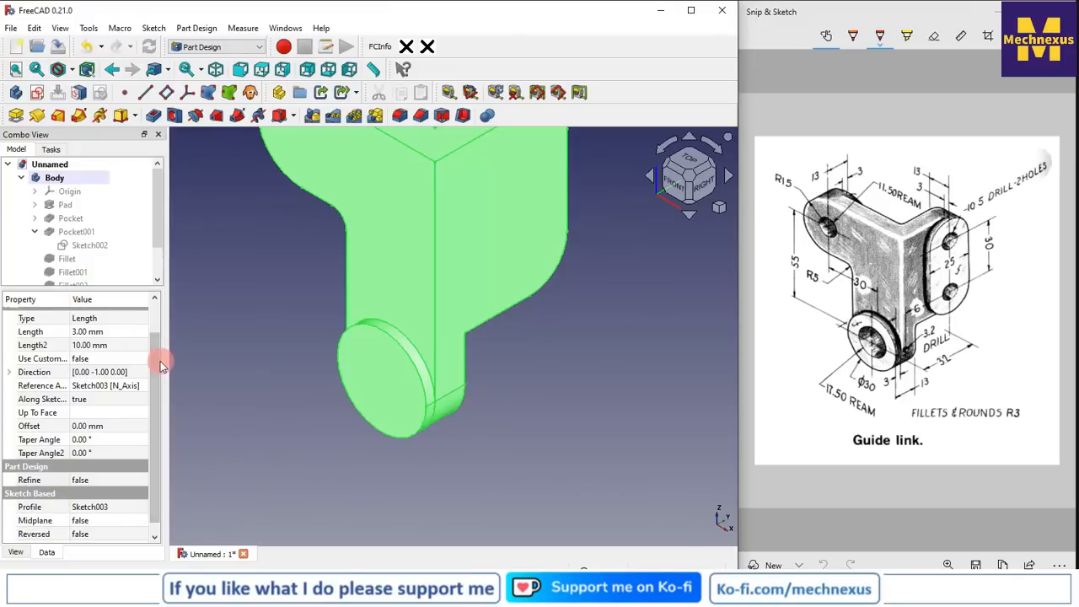
left_click_drag(157, 361, 155, 396)
left_click(107, 470)
left_click(107, 470)
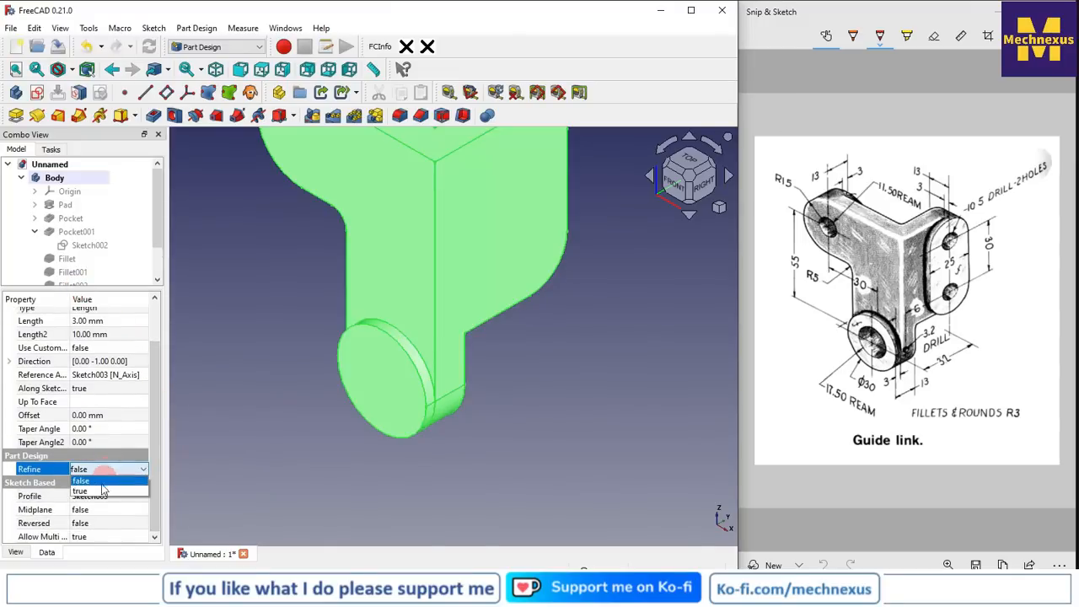
left_click(100, 491)
left_click(278, 476)
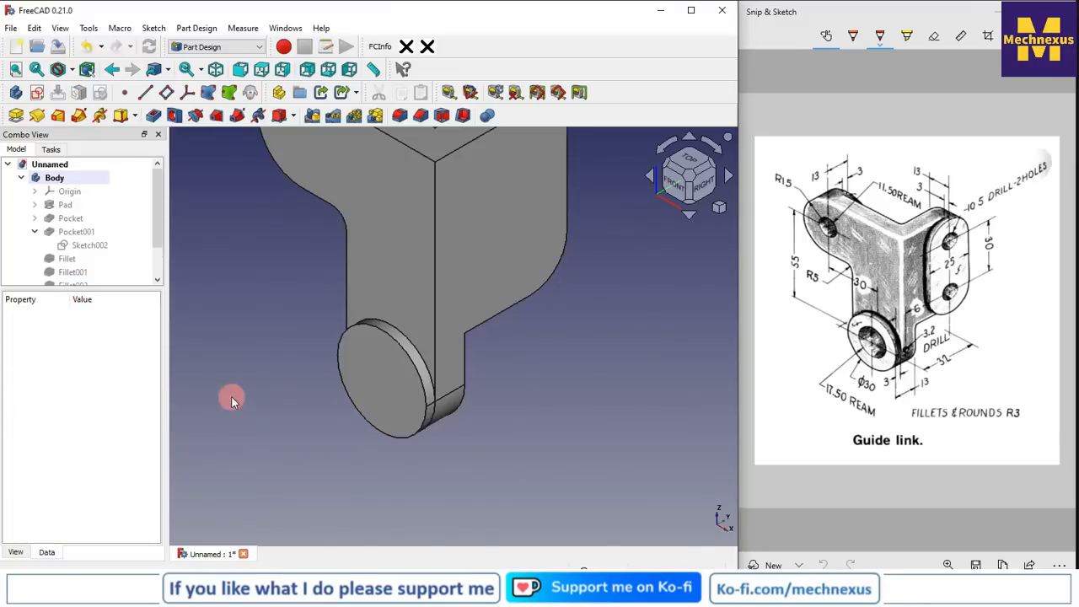
left_click_drag(127, 286, 96, 393)
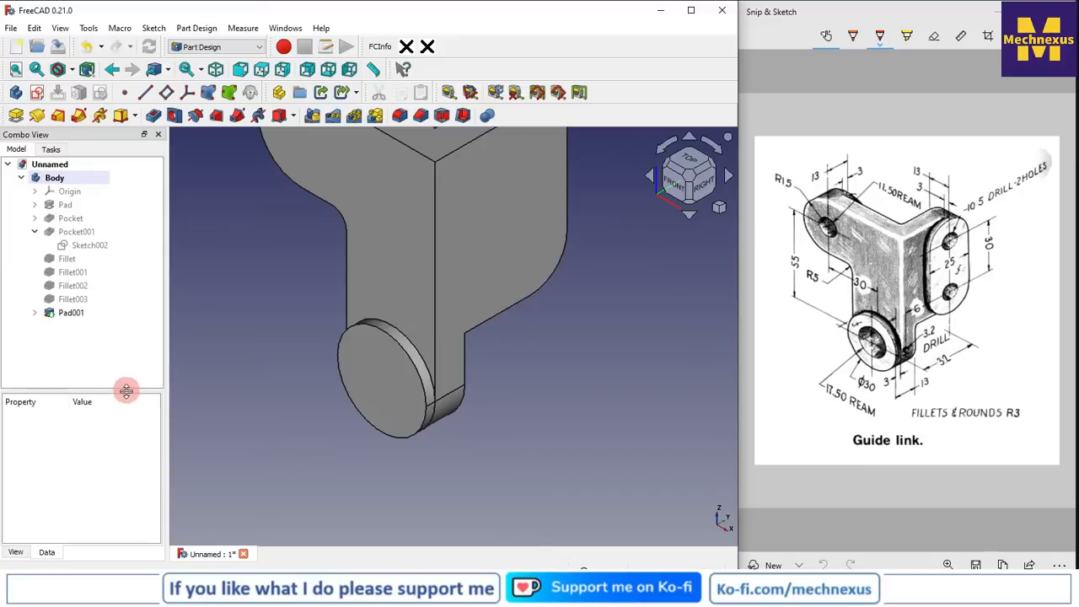
left_click(79, 313)
left_click(615, 448)
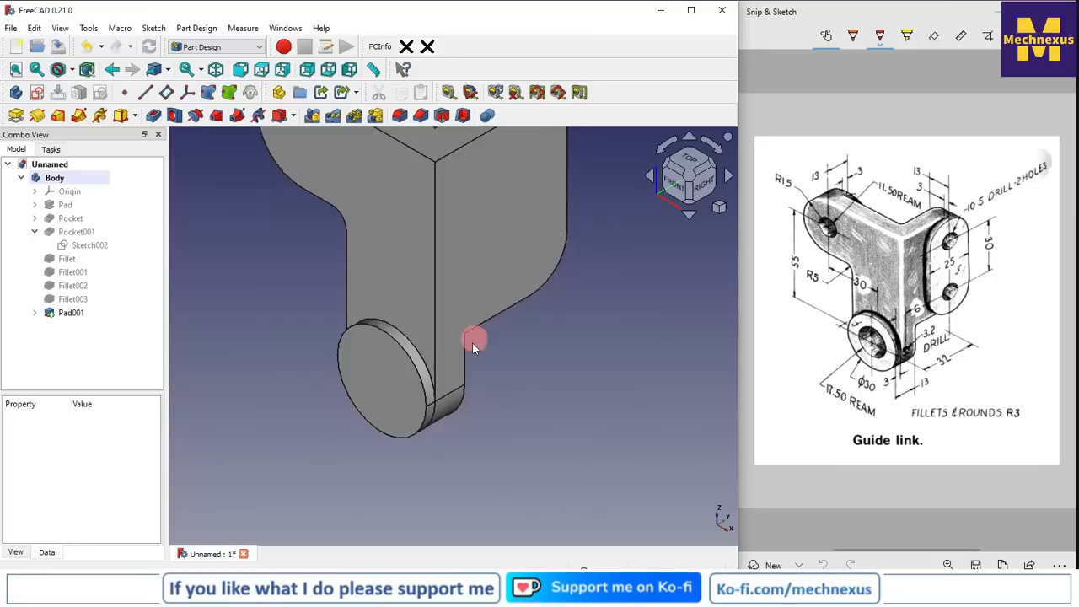
- Start a sketch on the right face and reference the flange's upper and lower rounded corner edges as external geometry
scroll(473, 341, "down", 3)
scroll(412, 199, "up", 2)
left_click(516, 308)
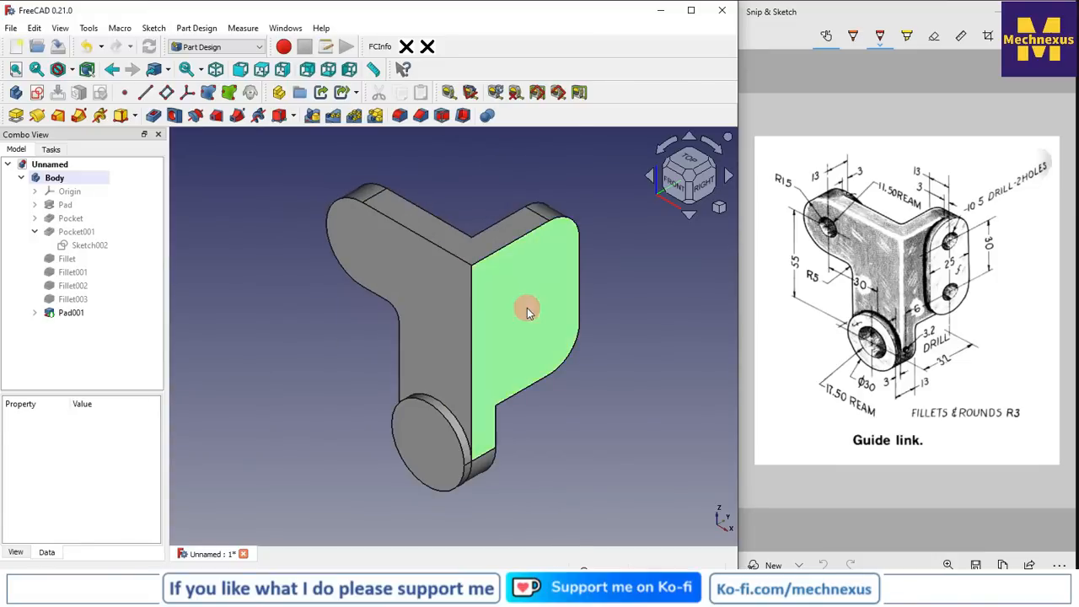
left_click(39, 93)
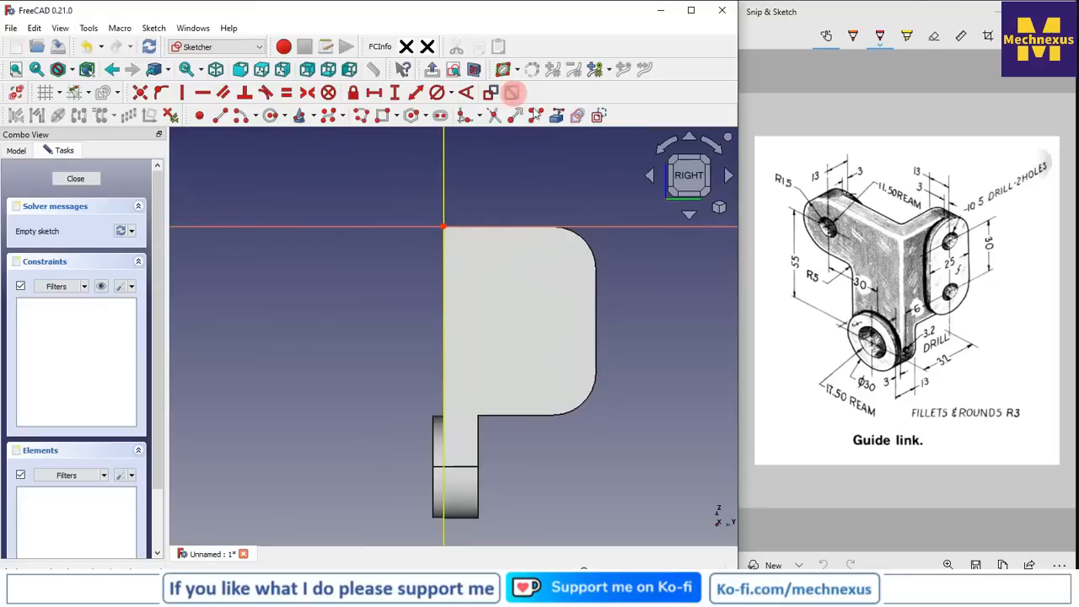
left_click(556, 115)
left_click(580, 243)
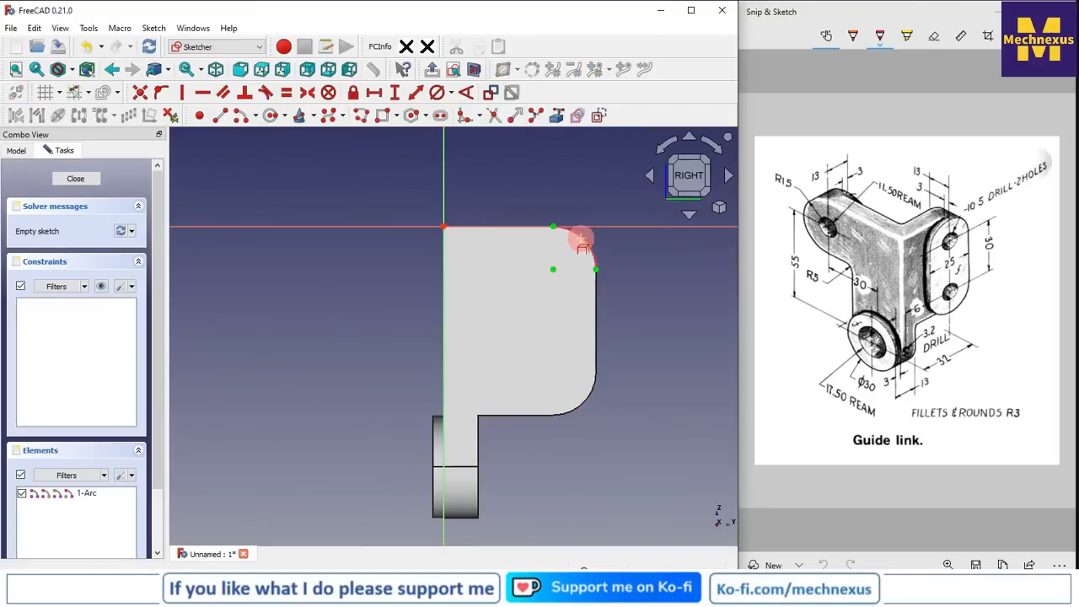
left_click(576, 409)
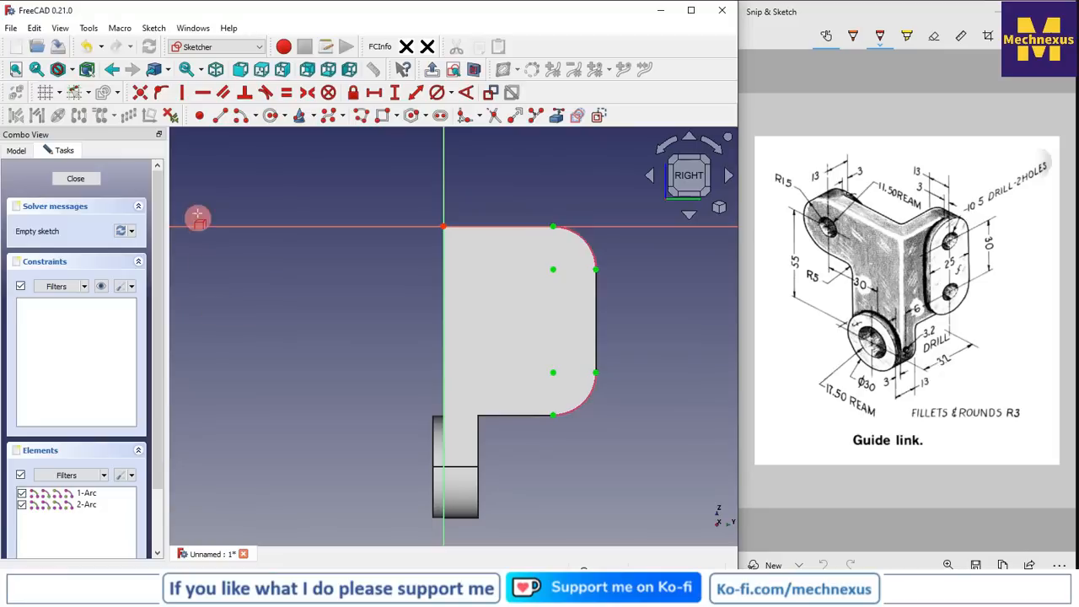
- Draw a vertical slot between the centres of the flange's two referenced corner arcs
left_click(441, 118)
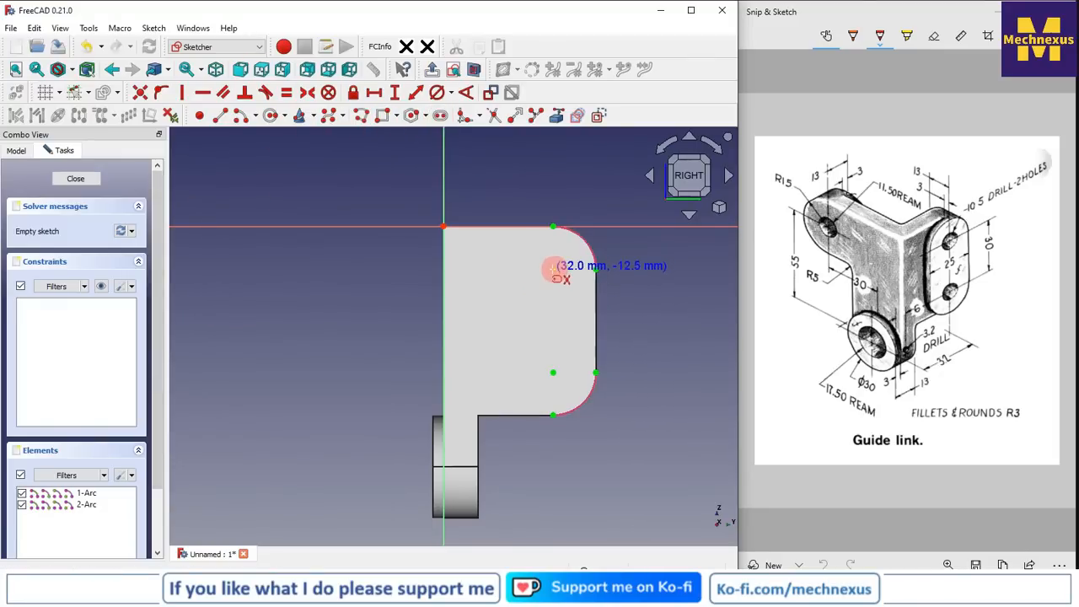
left_click(553, 269)
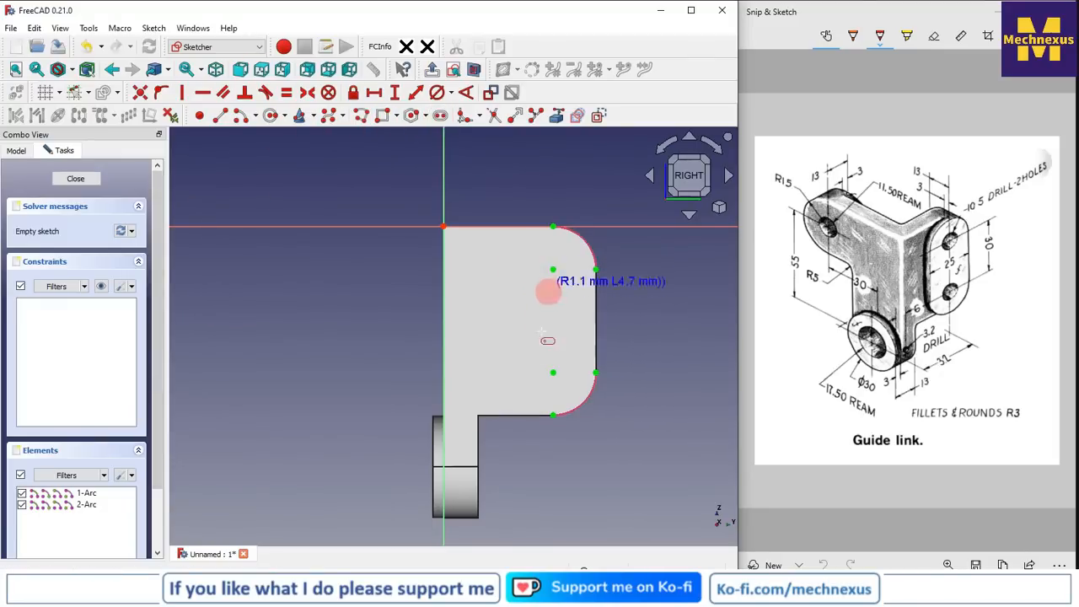
left_click(553, 374)
scroll(645, 272, "up", 1)
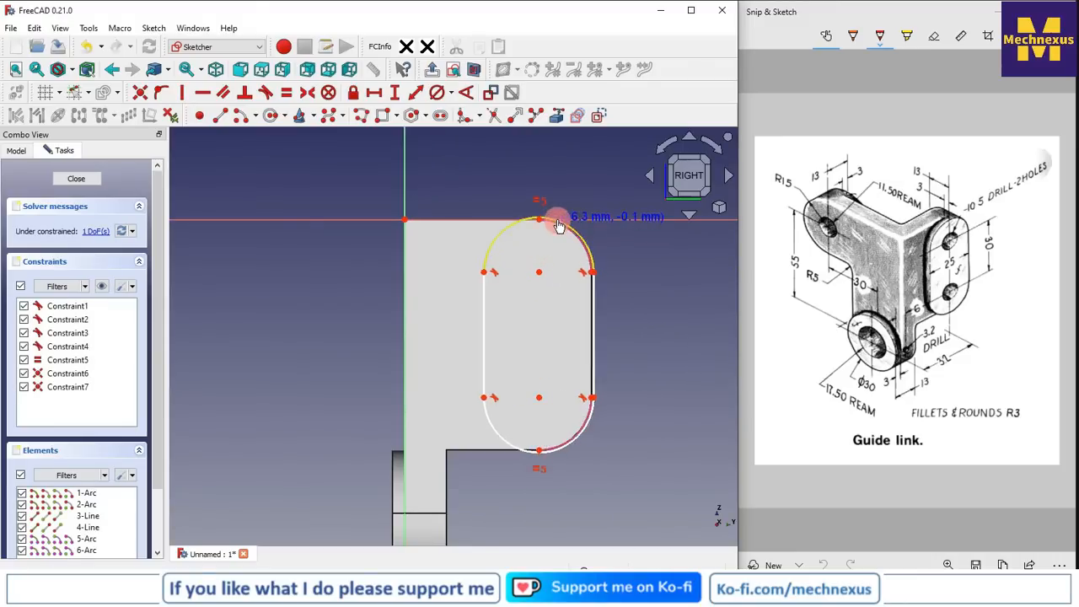
- Constrain the slot's upper end arc equal to the flange's referenced upper corner arc
left_click_drag(570, 260, 567, 241)
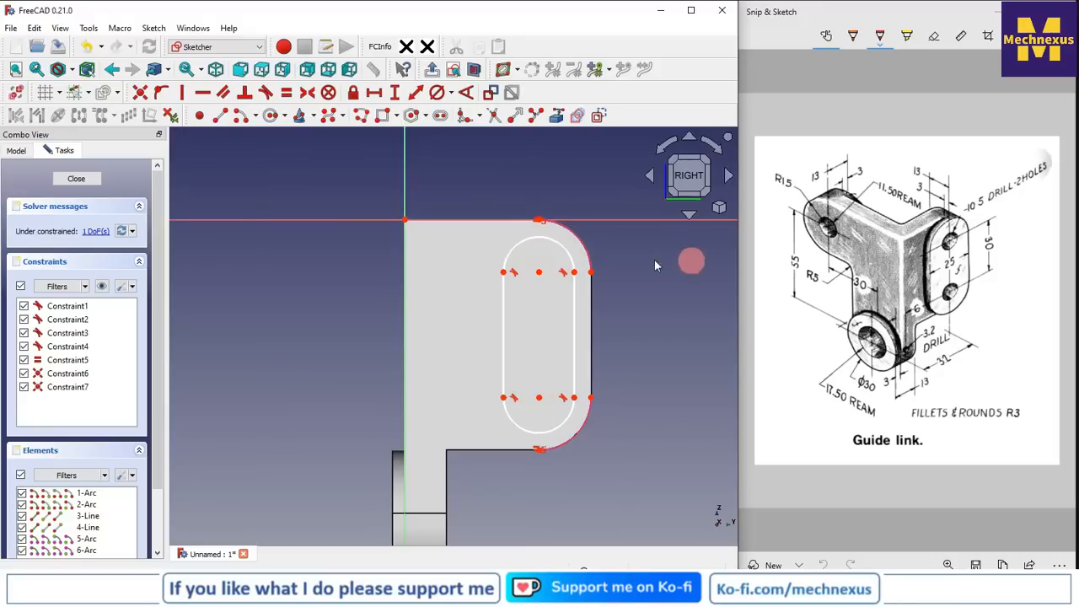
left_click(570, 243)
left_click(572, 240)
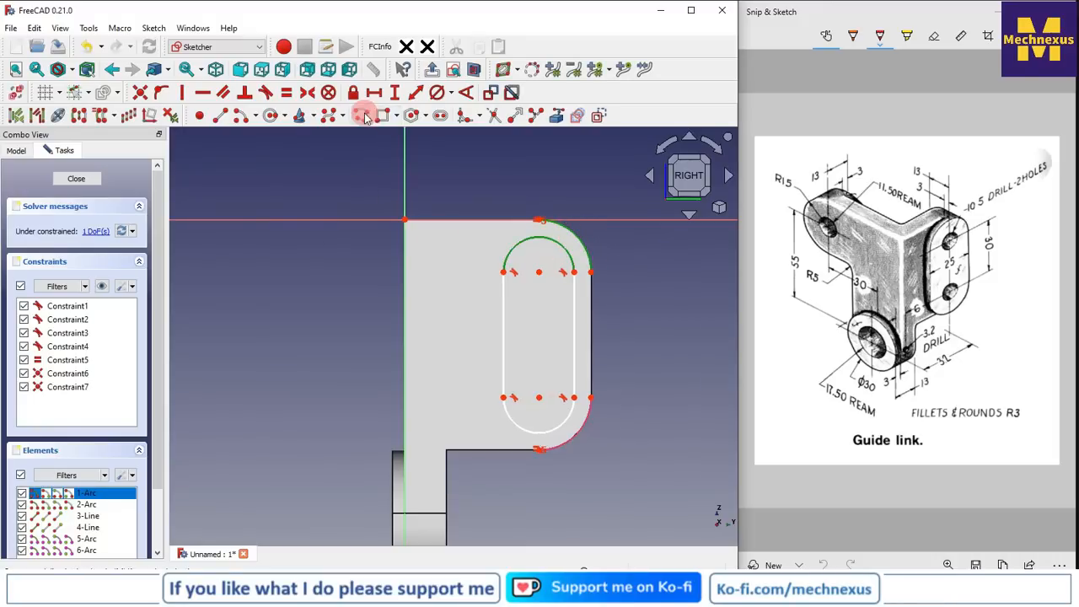
left_click(289, 95)
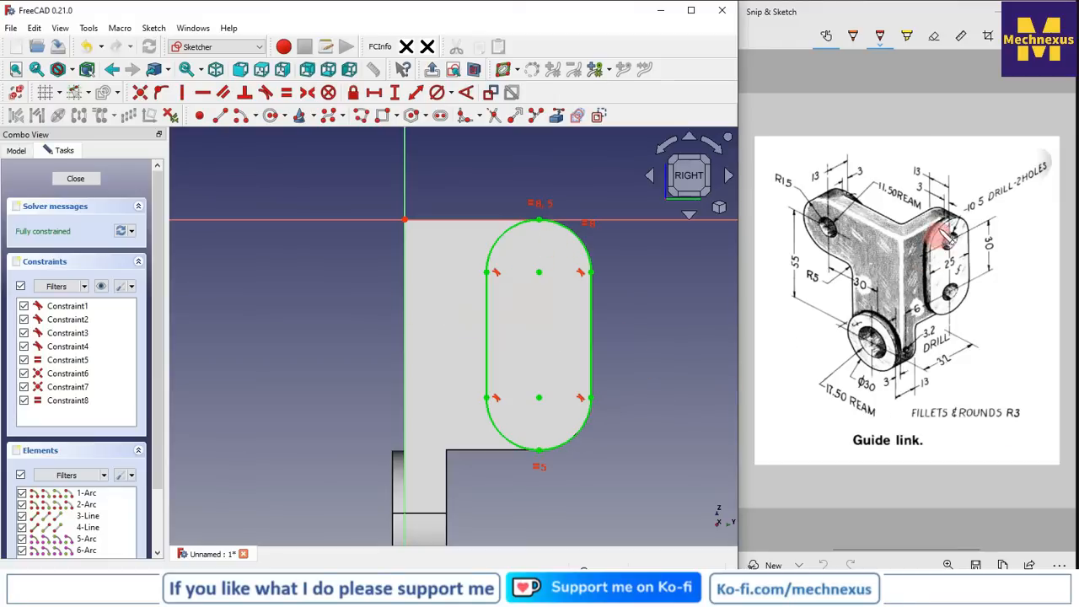
- Close the slot sketch and pad it 3 mm outward from the flange face
left_click(76, 179)
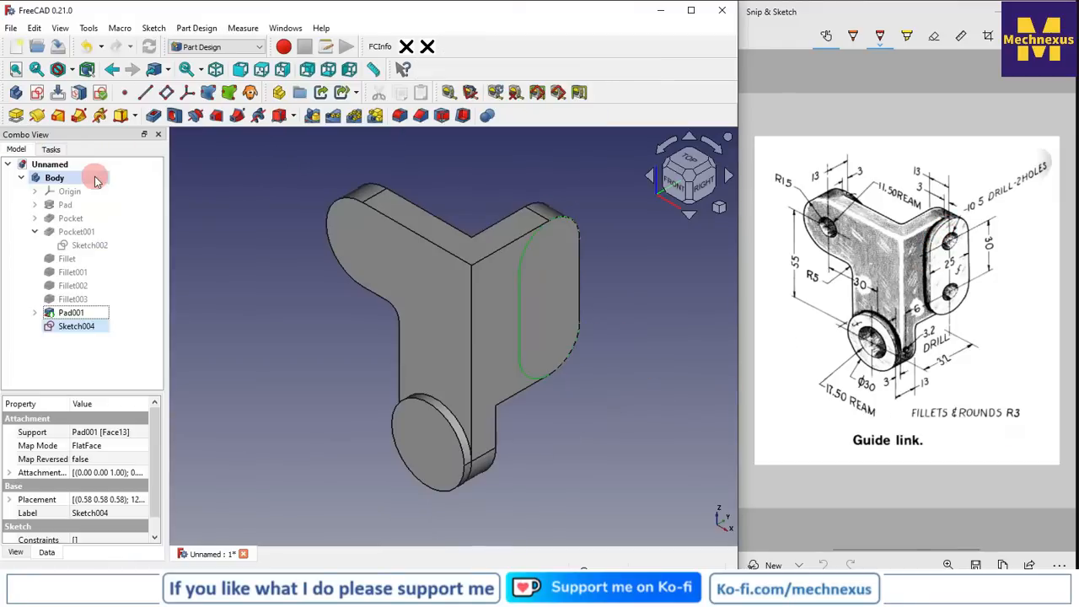
left_click(16, 115)
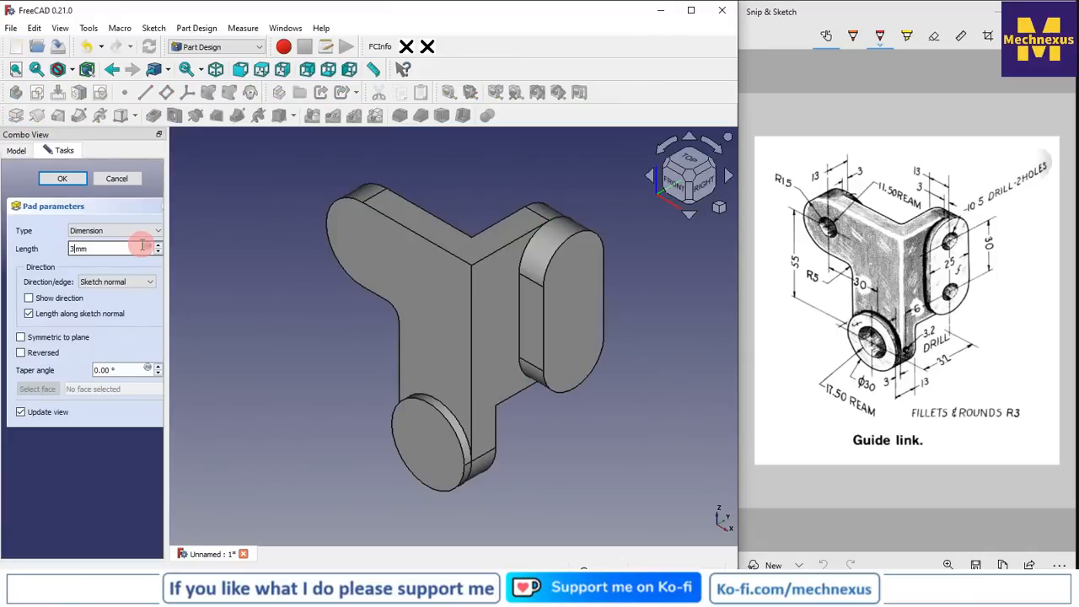
left_click(53, 181)
- Set the Refine property of the flange's slot-shaped boss pad to true
left_click(70, 326)
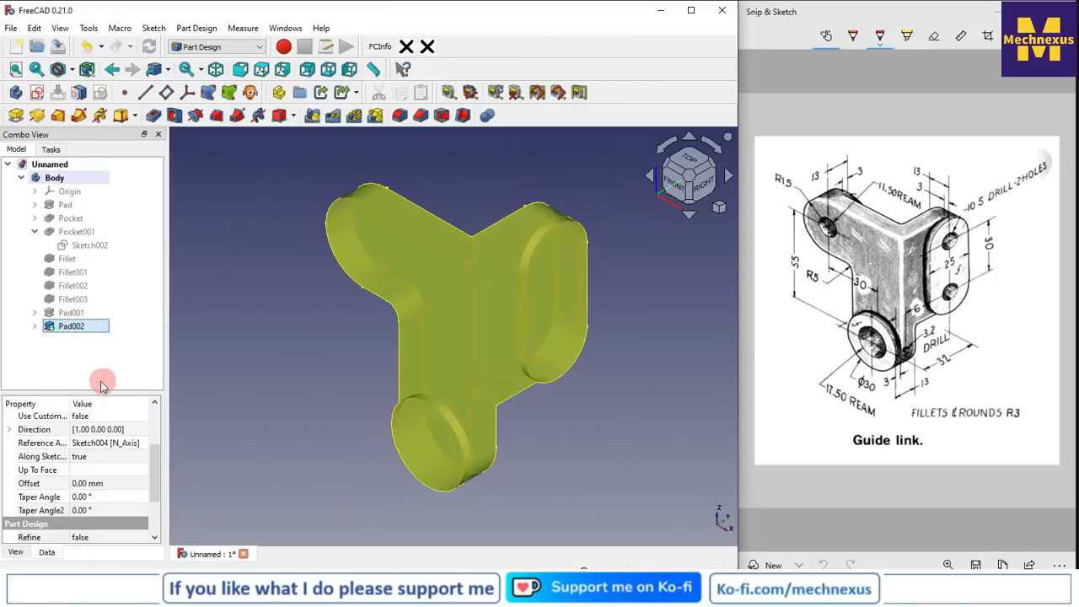
left_click_drag(101, 386, 106, 309)
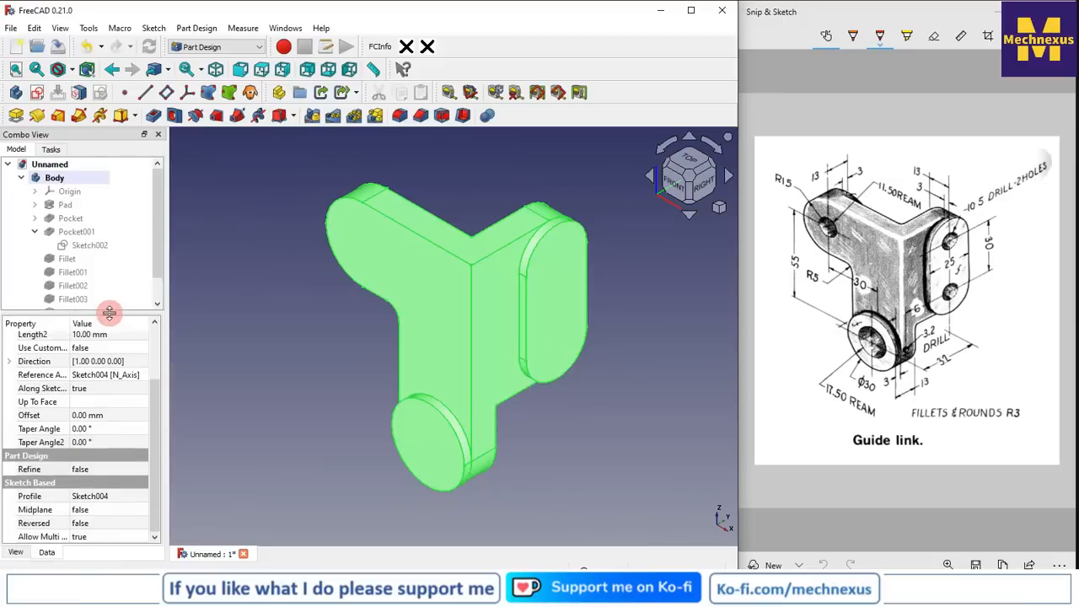
left_click(89, 471)
left_click(91, 471)
left_click(92, 492)
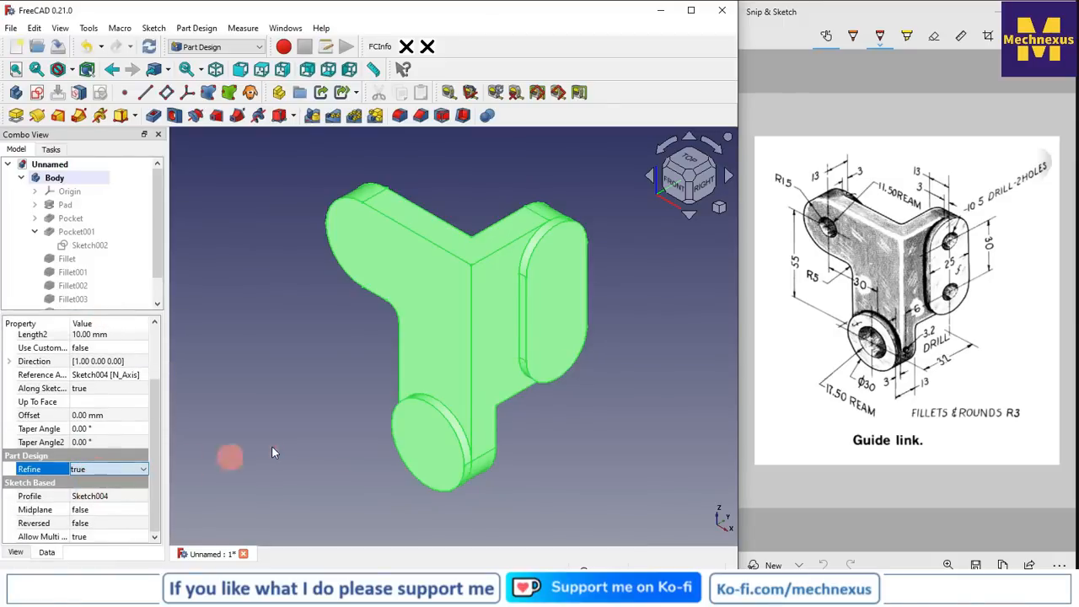
left_click(273, 451)
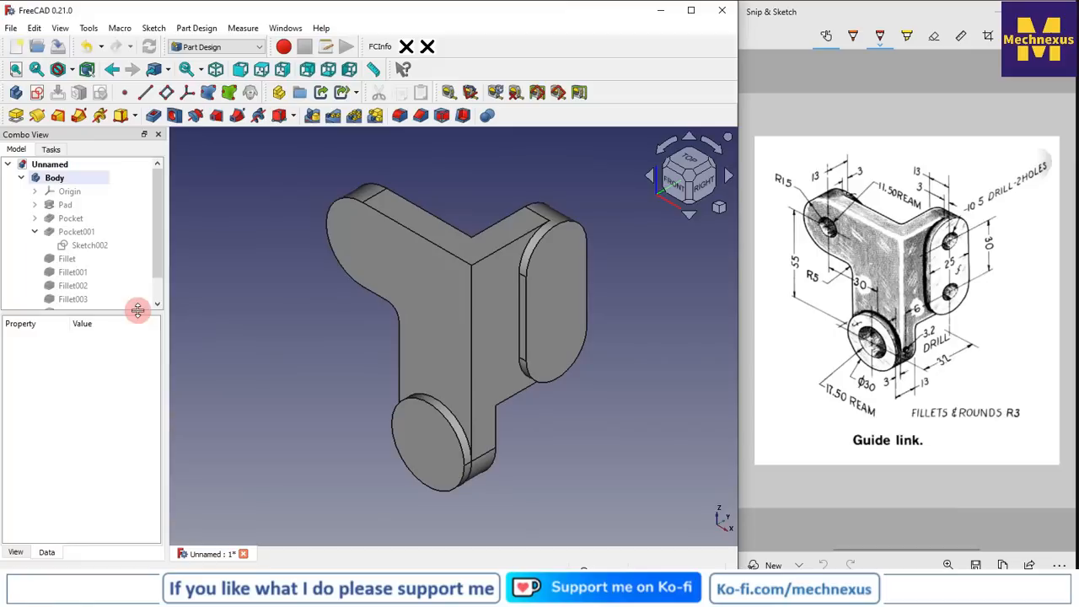
- Fillet the inner corner edge between the flange's underside and the lower leg with a 3 mm radius
left_click_drag(137, 310, 135, 397)
middle_click_drag(398, 342, 602, 453)
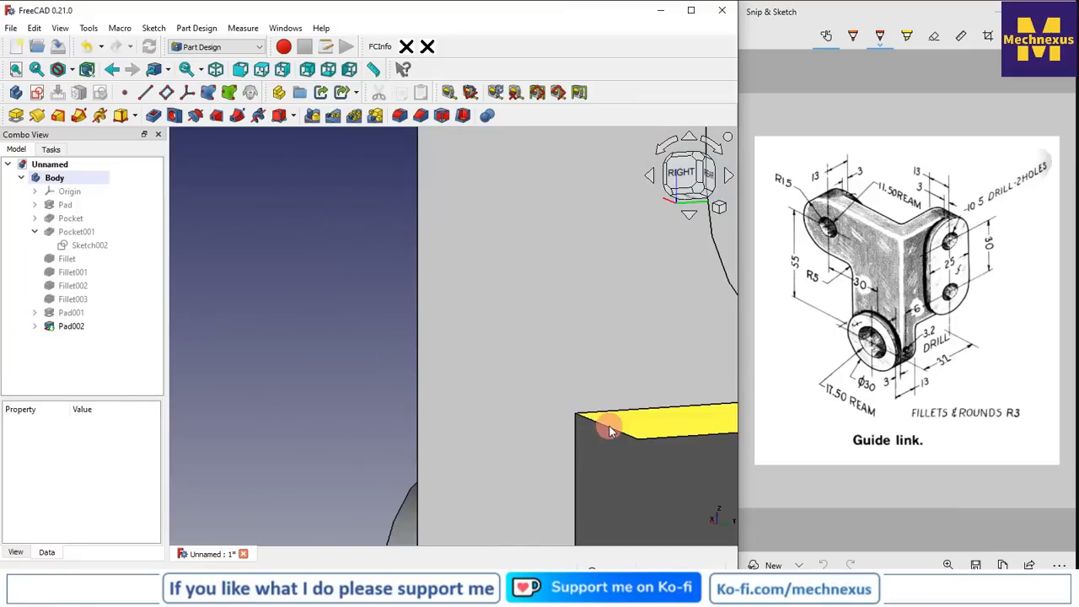
left_click(607, 426)
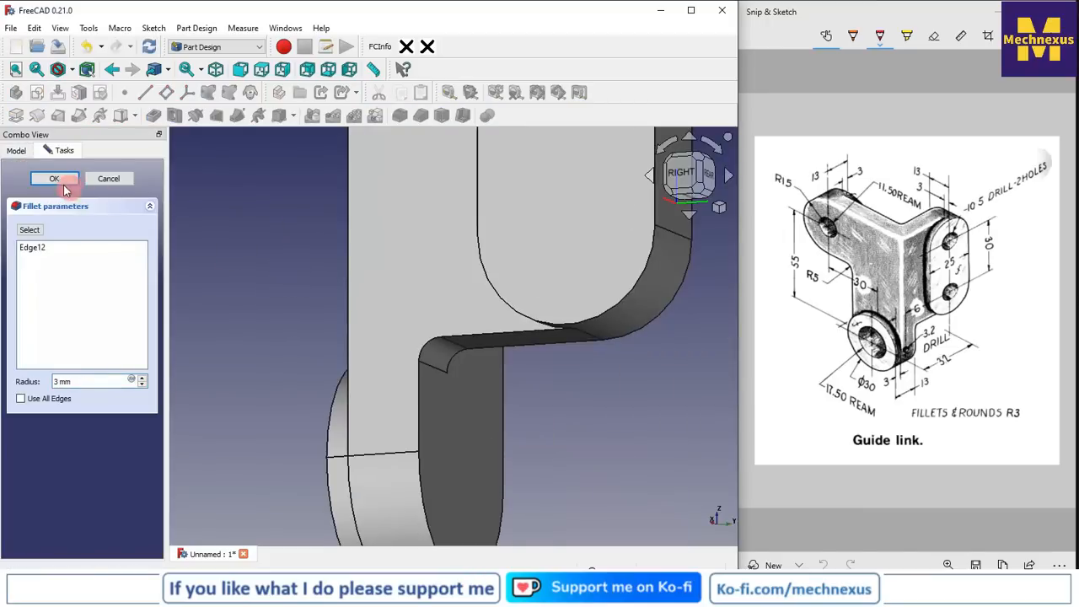
left_click(54, 178)
- Start a sketch on the slot-shaped boss's outer face and reference its upper and lower arc edges as external geometry
scroll(564, 357, "down", 2)
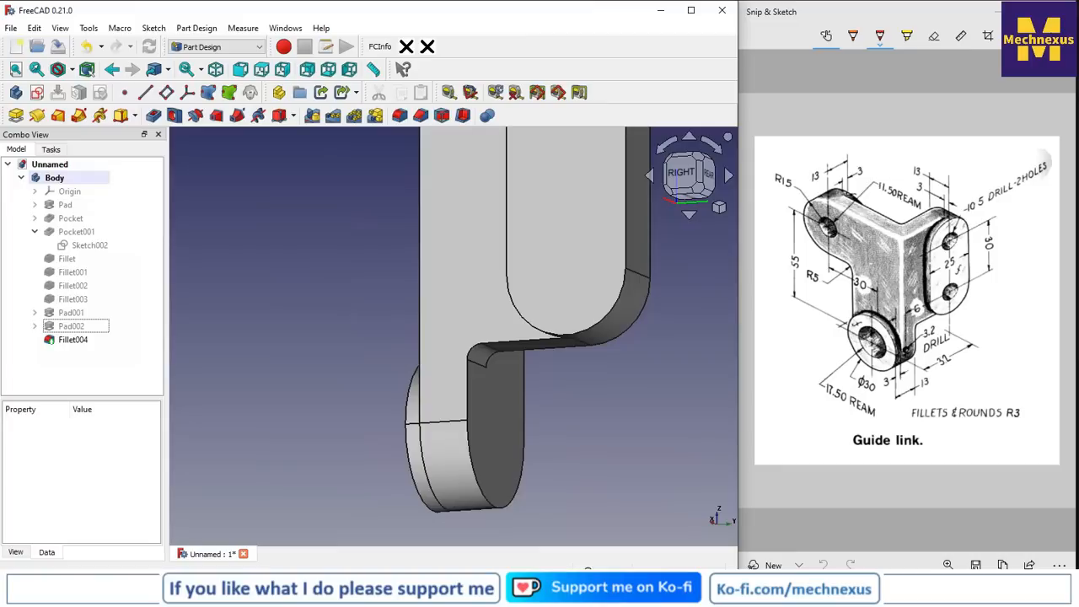
scroll(466, 374, "down", 3)
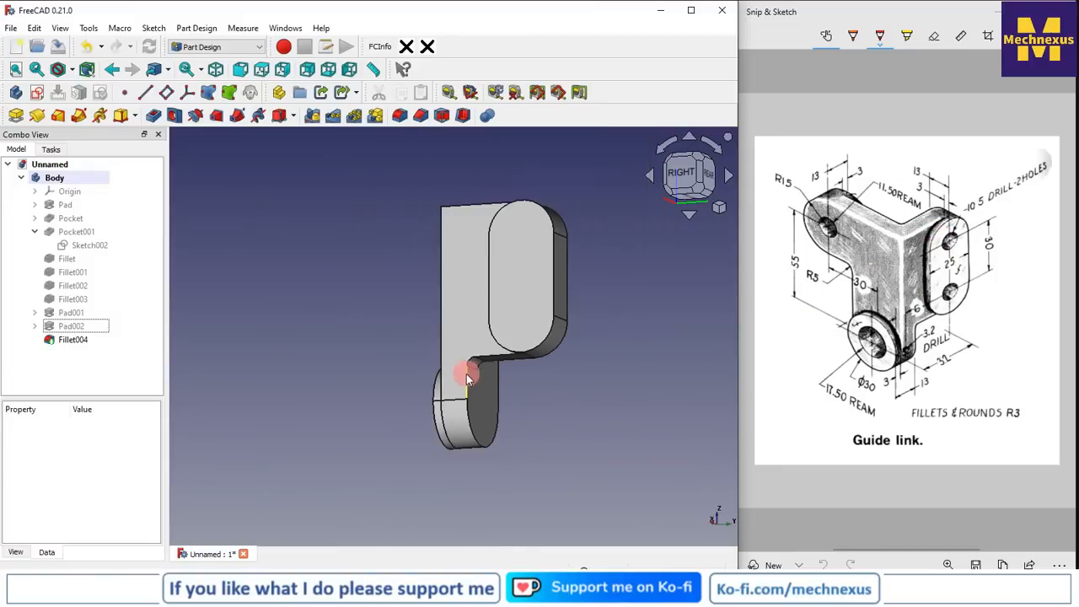
middle_click_drag(467, 374, 594, 411)
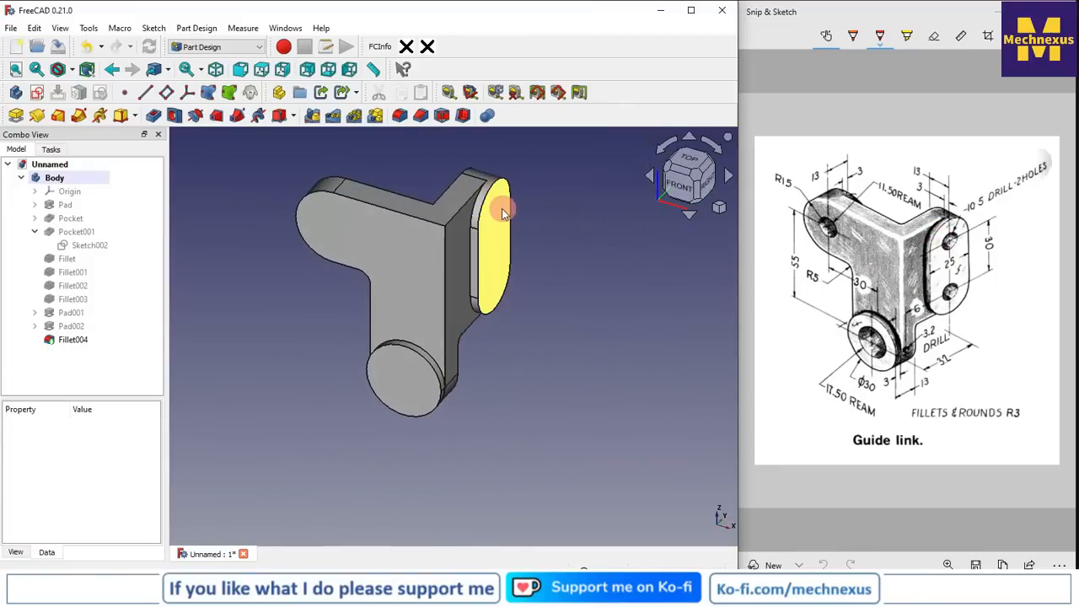
middle_click_drag(418, 299, 481, 268)
left_click(484, 270)
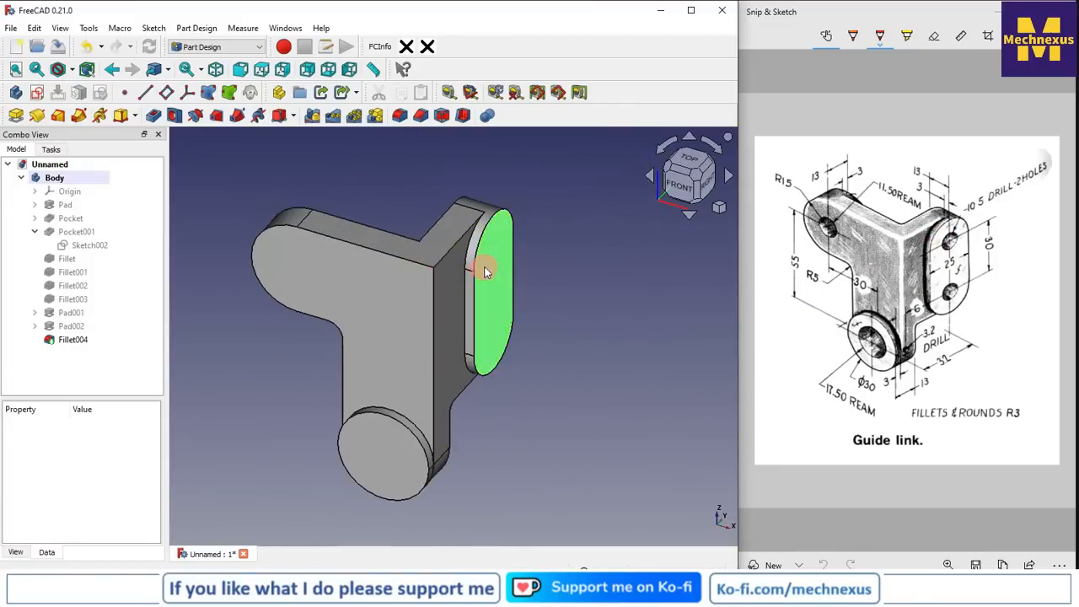
left_click(39, 95)
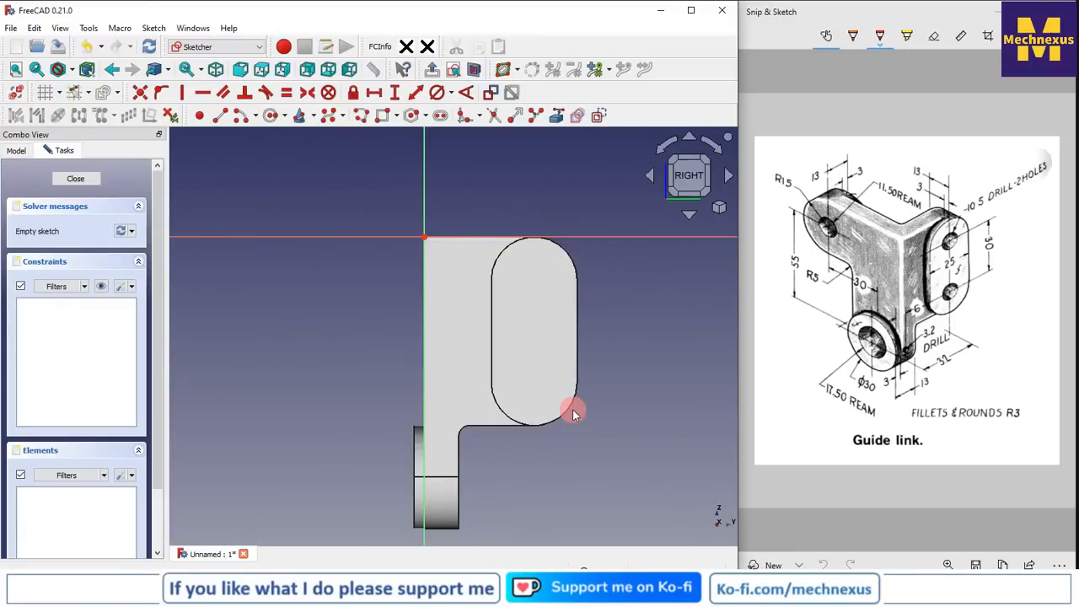
left_click(556, 115)
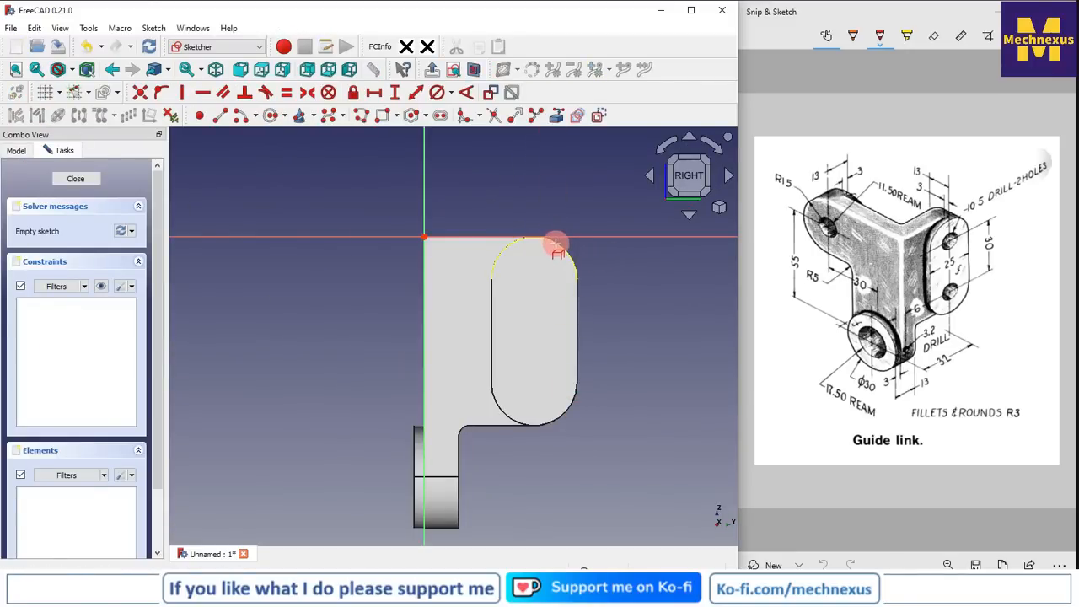
left_click(555, 240)
left_click(565, 411)
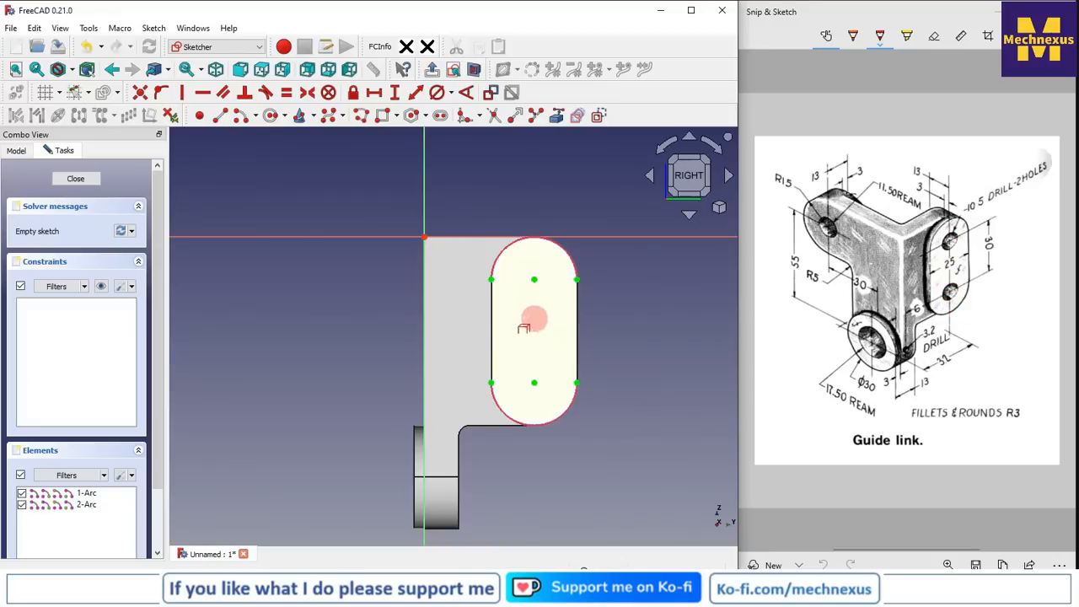
- Draw one circle centred on each referenced arc's centre, the upper one about 15 mm in diameter
scroll(438, 289, "up", 1)
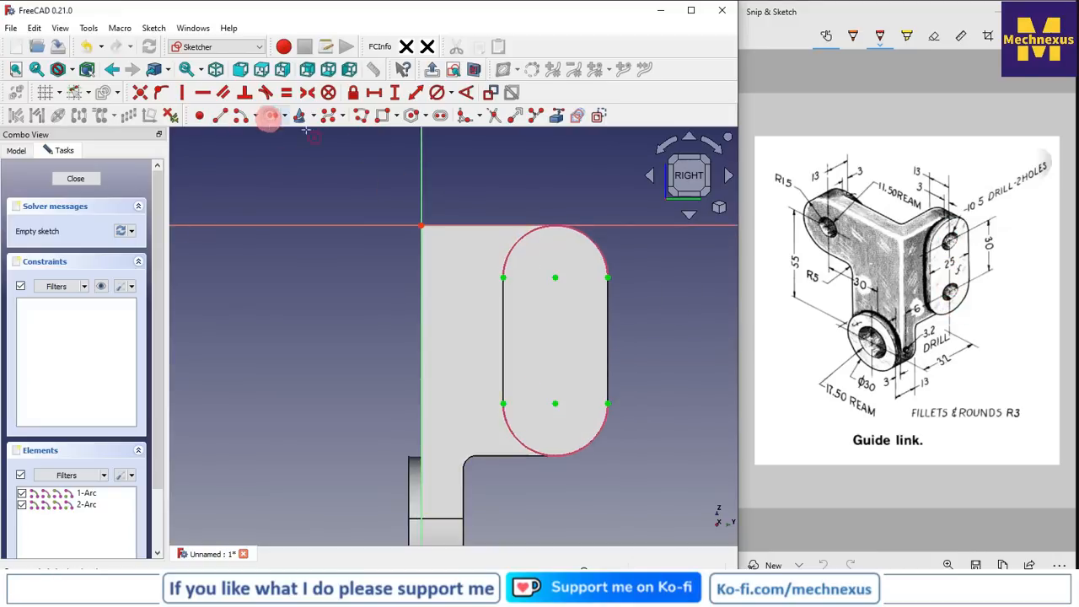
left_click(555, 277)
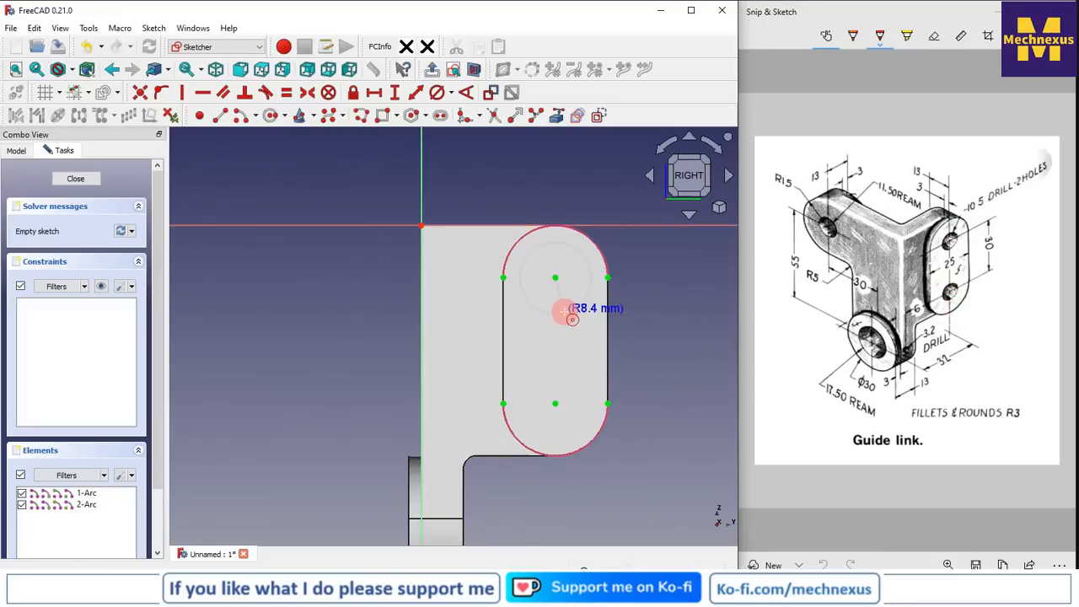
left_click(566, 308)
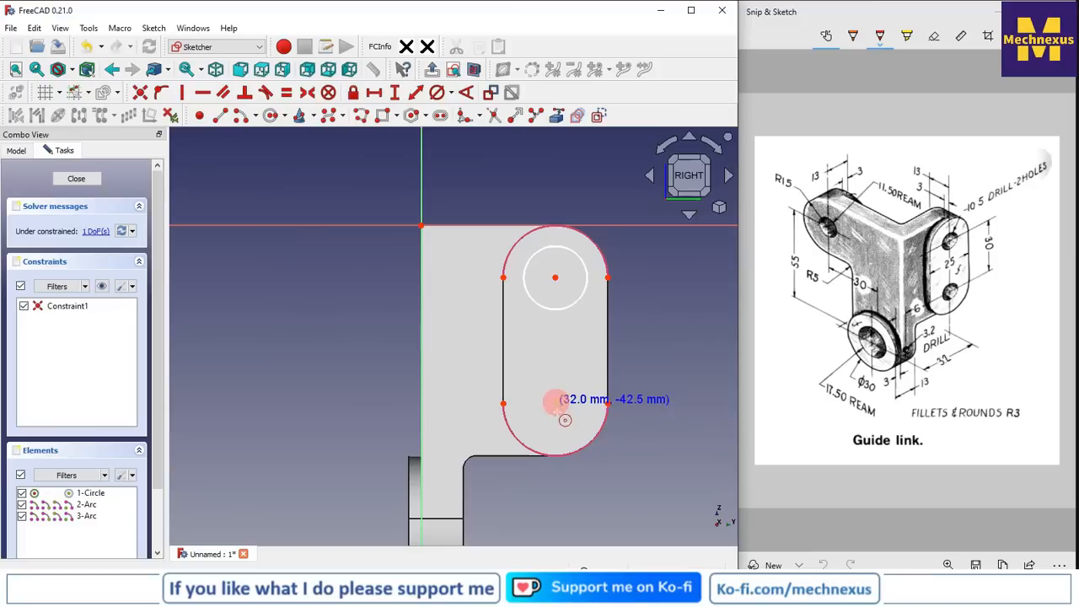
left_click(555, 403)
left_click(579, 423)
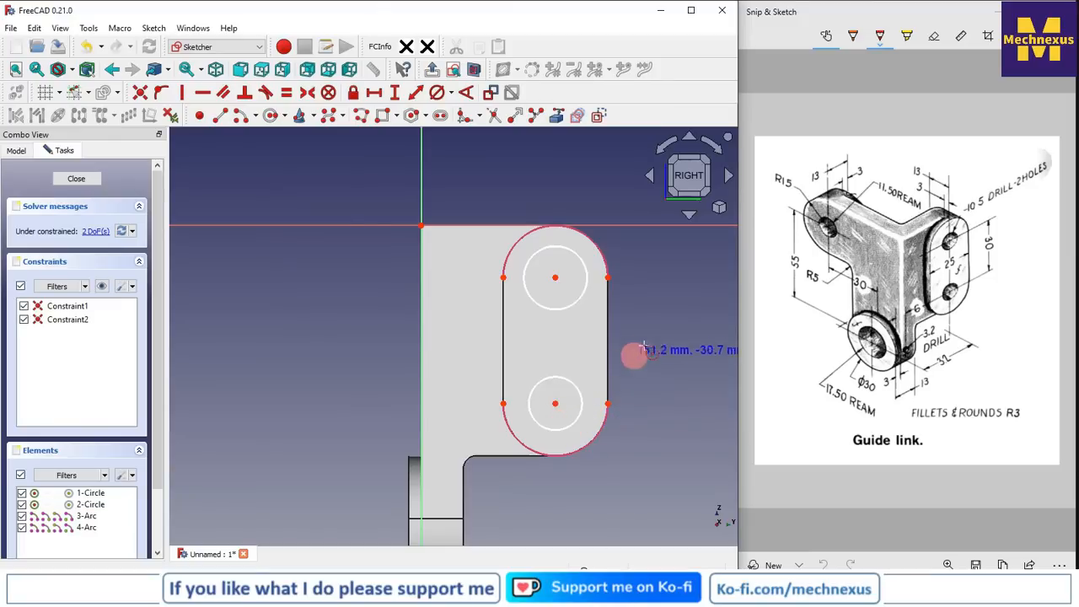
- Constrain the two circles to be equal and set the upper circle's diameter to 10.5 mm
left_click(585, 274)
left_click(578, 397)
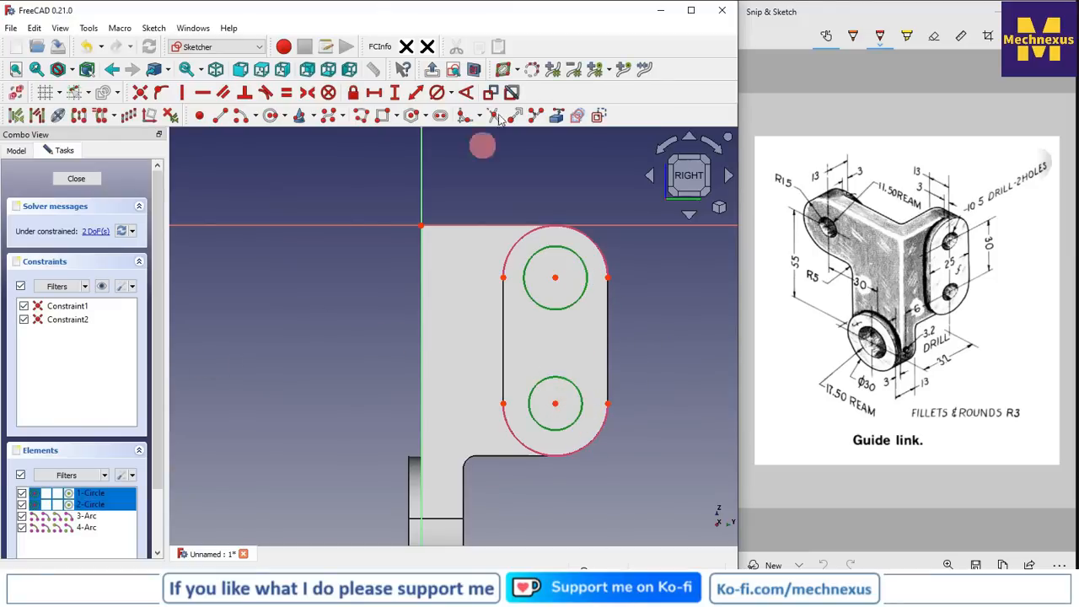
left_click(287, 93)
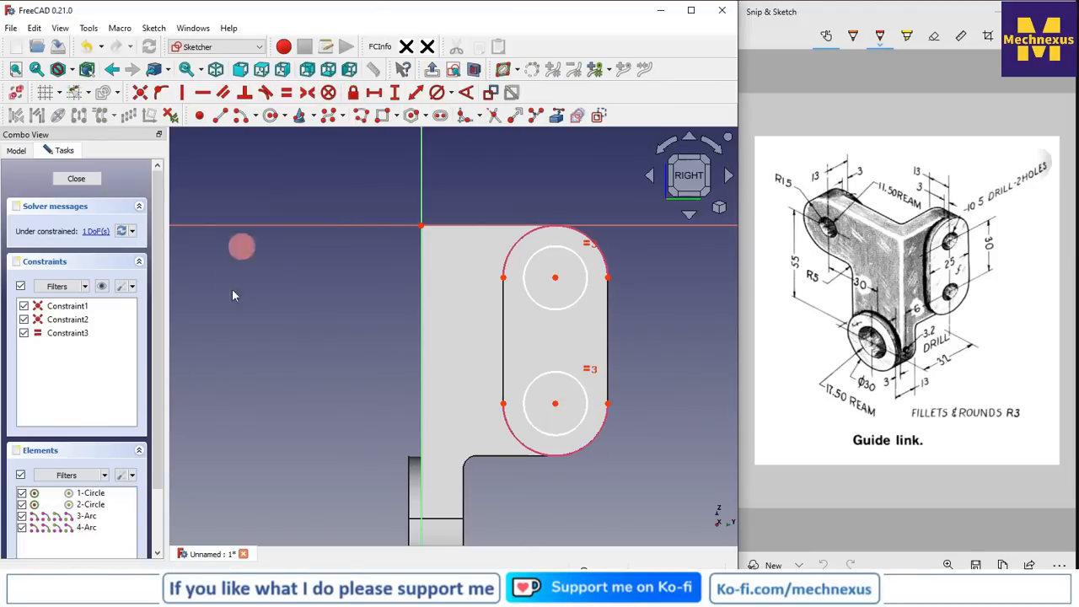
left_click(567, 251)
left_click(437, 93)
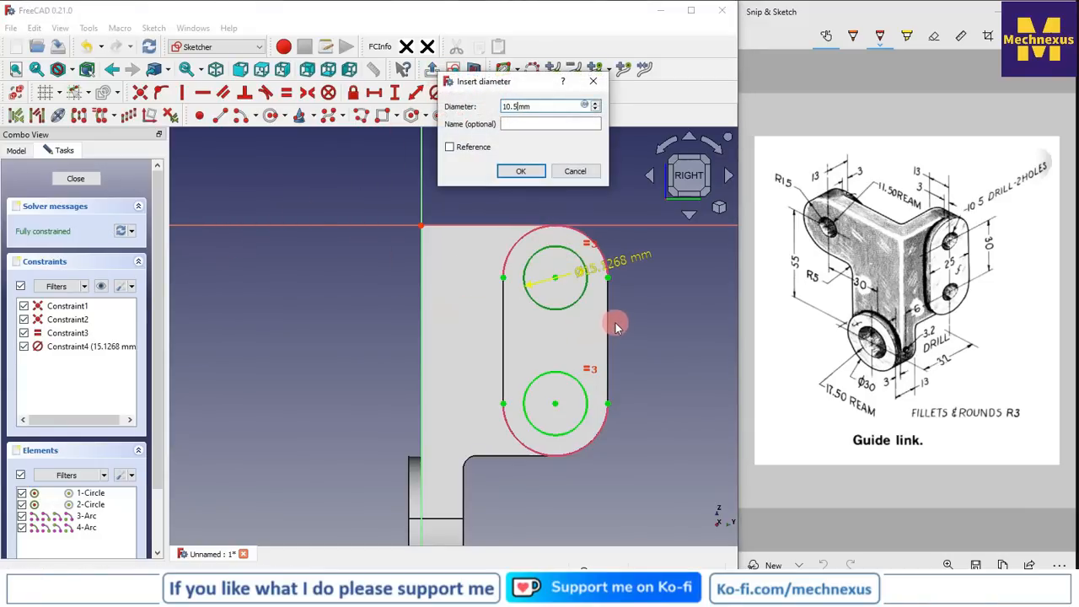
type("10.5")
key("Return")
- Close the sketch and pocket the two circles with the type Through all
left_click(76, 179)
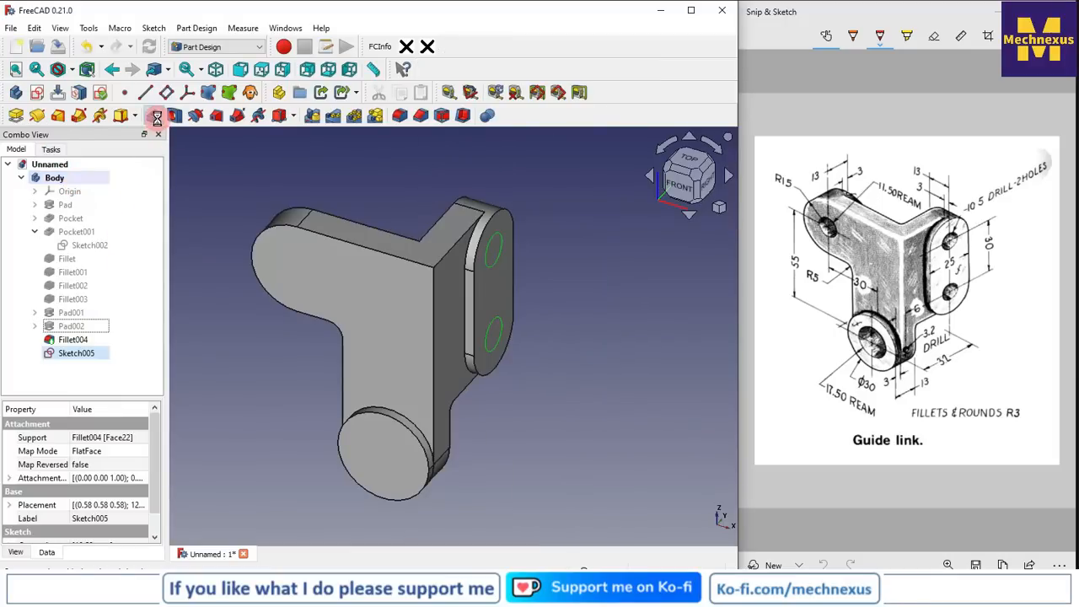
left_click(155, 117)
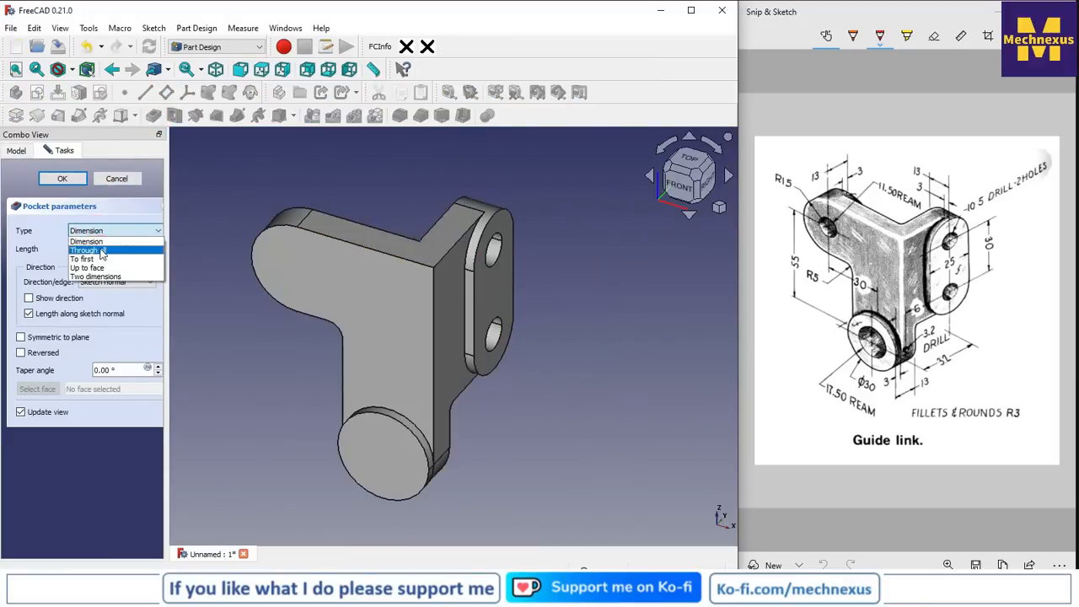
left_click(102, 249)
left_click(66, 180)
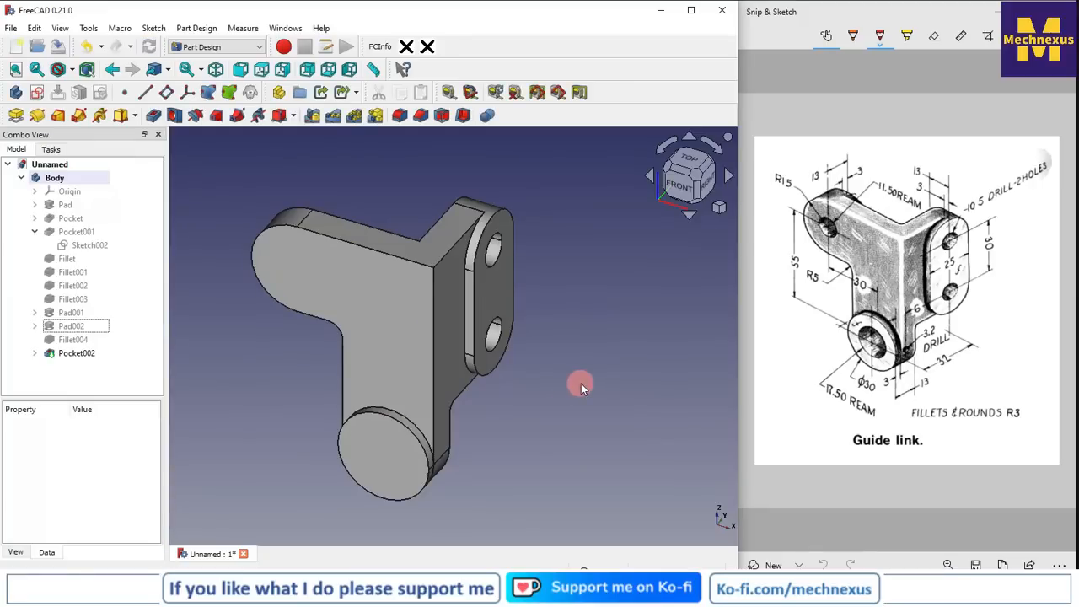
- Start a sketch on the lower leg's round boss face and reference its circular edge as external geometry
scroll(581, 383, "down", 2)
scroll(548, 393, "up", 2)
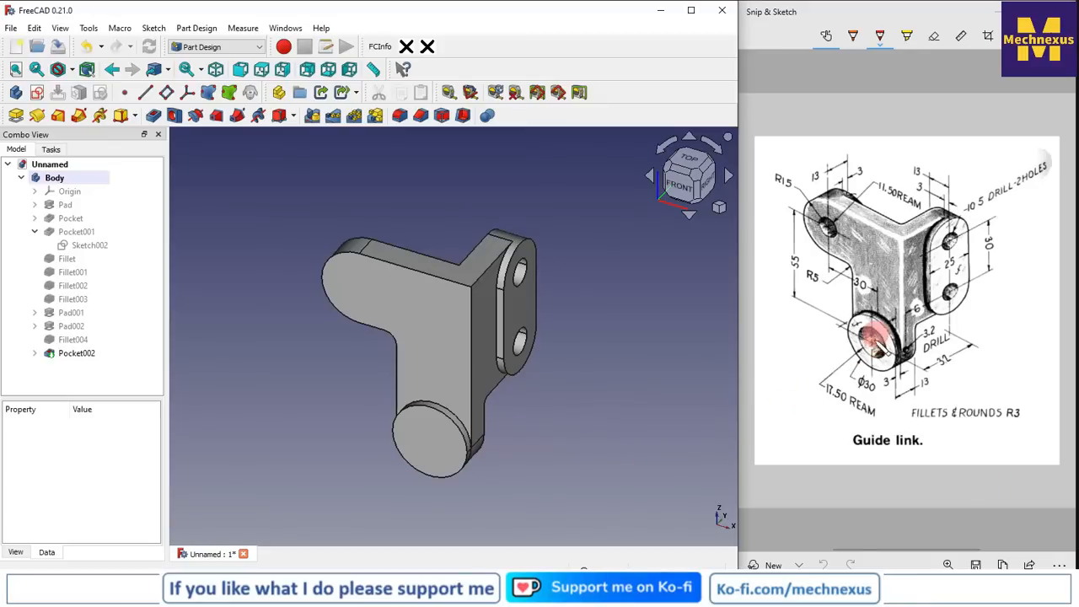
left_click(449, 447)
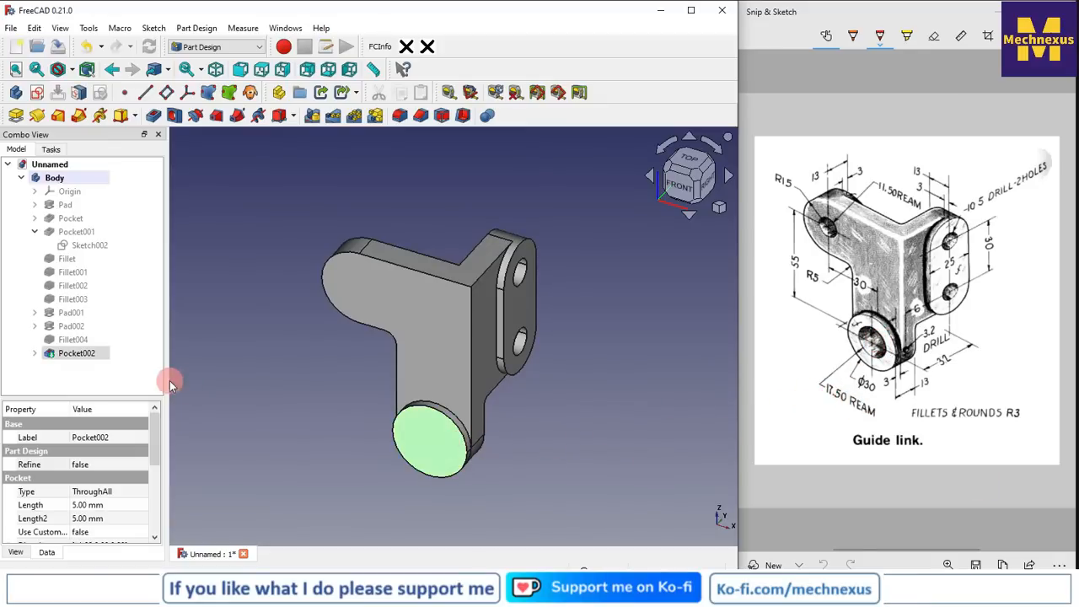
left_click(39, 93)
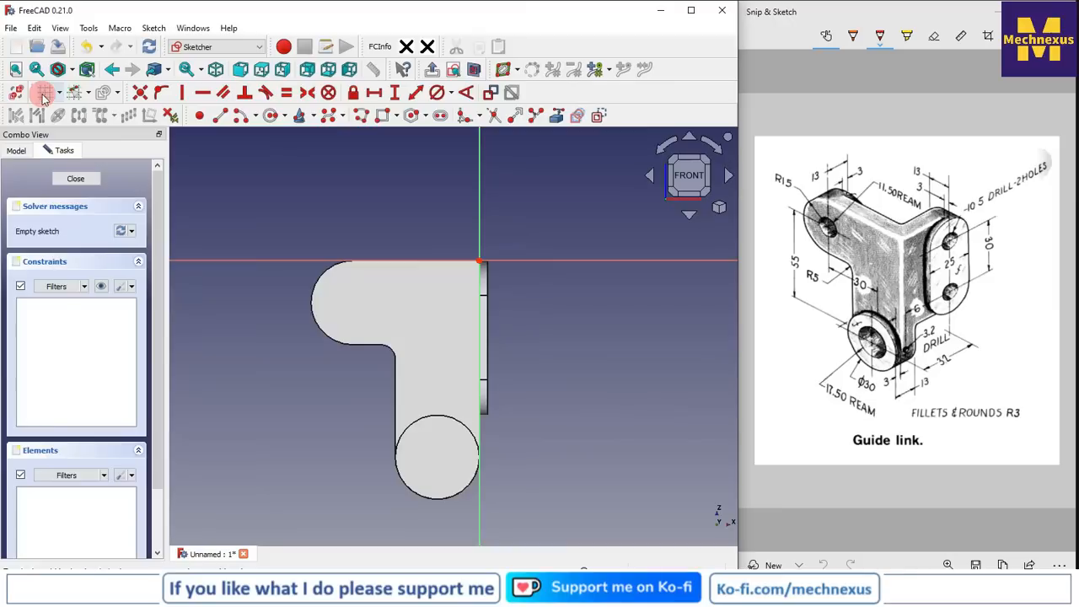
left_click(557, 118)
left_click(458, 422)
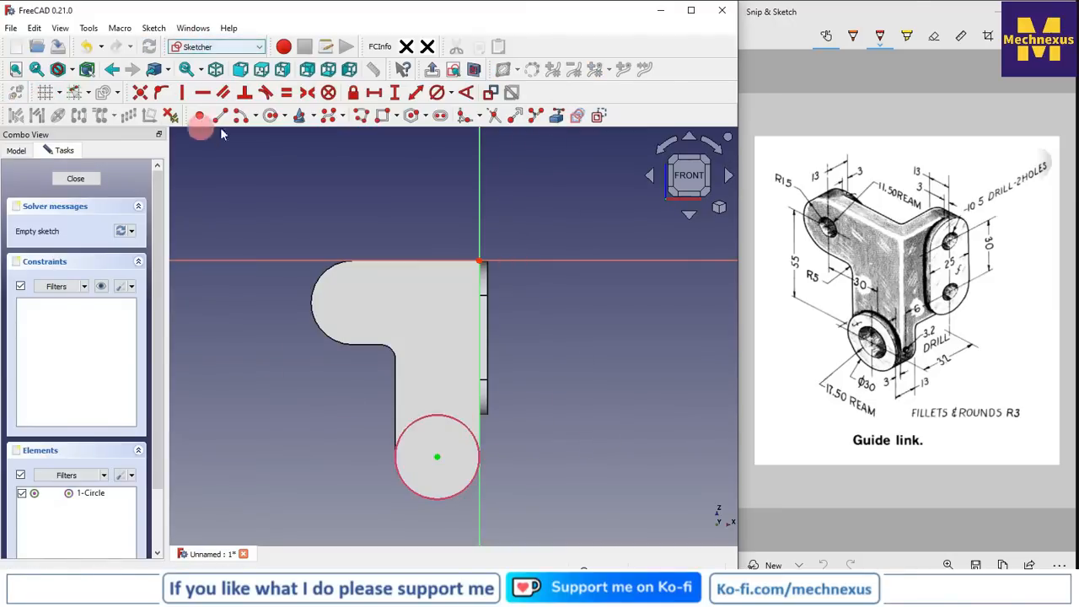
- Draw a circle concentric with the lower boss's referenced edge and set its diameter to 17.5 mm
left_click(272, 118)
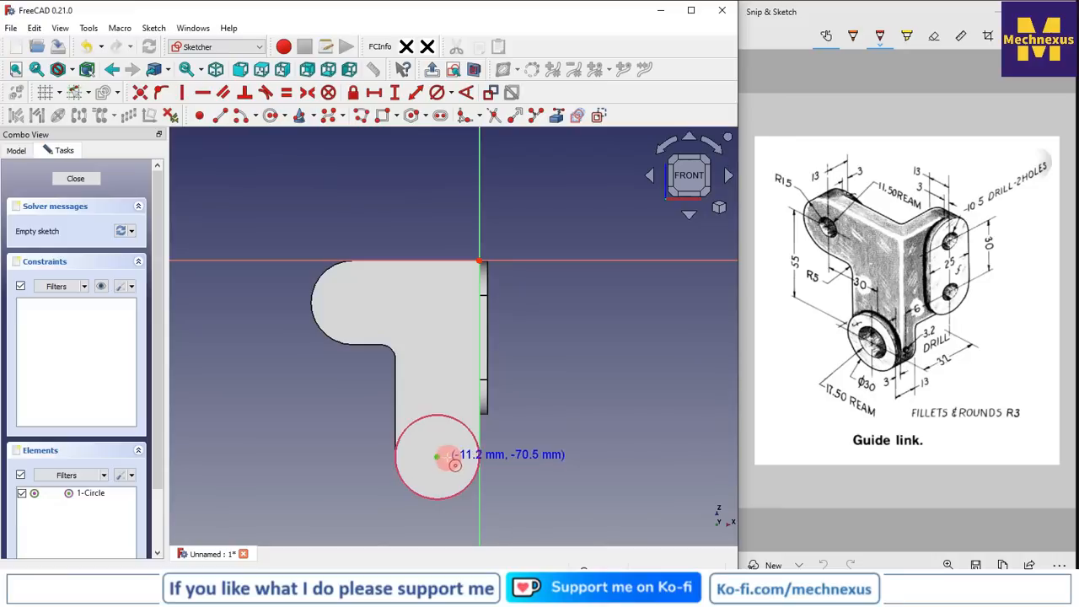
left_click(437, 457)
left_click(448, 468)
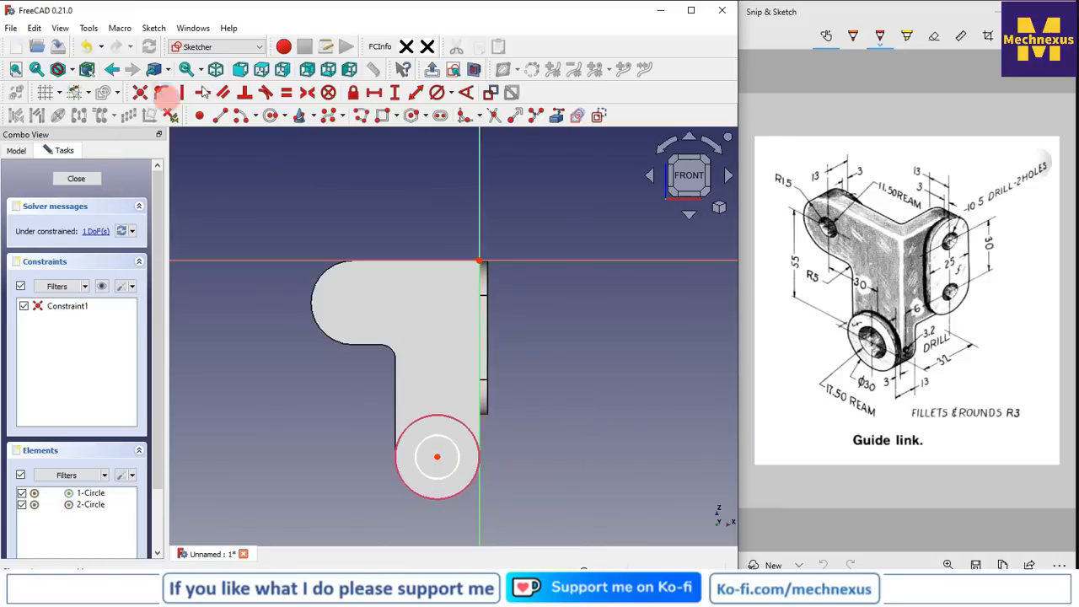
left_click(437, 93)
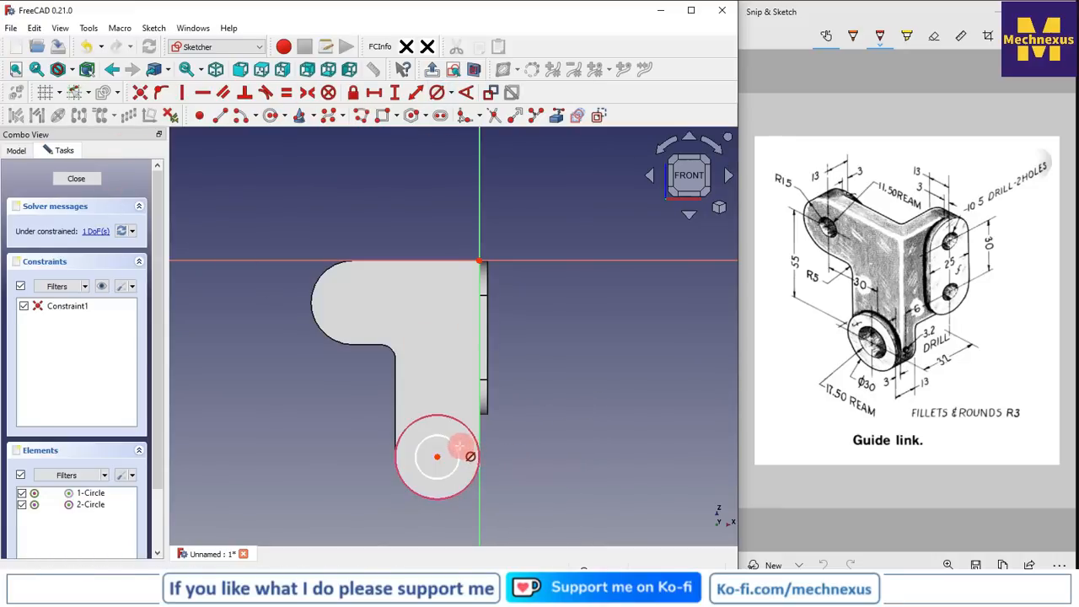
left_click(460, 446)
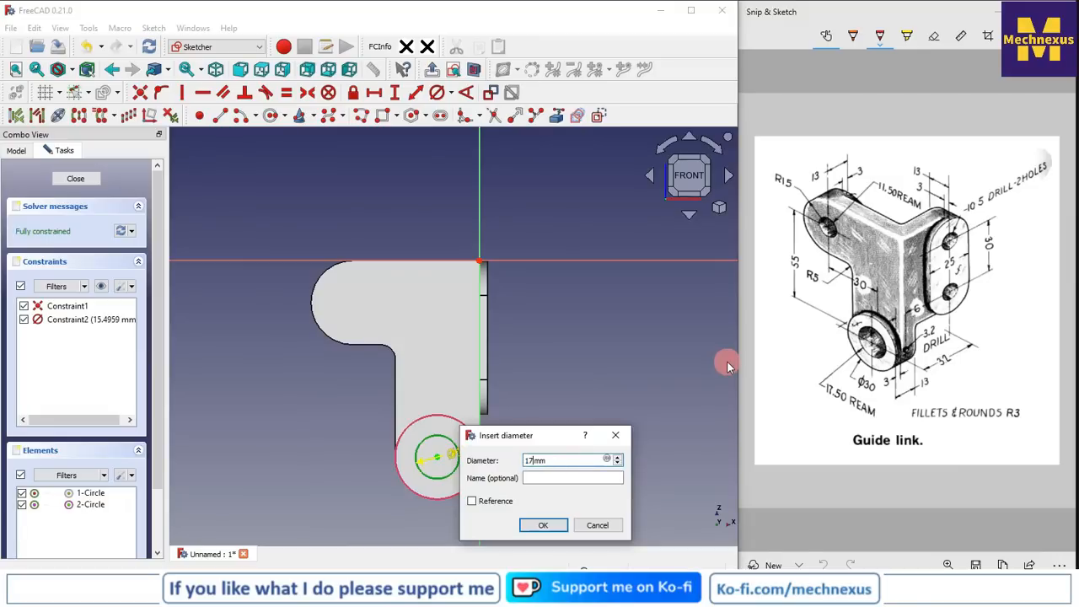
type("17.5")
key("Return")
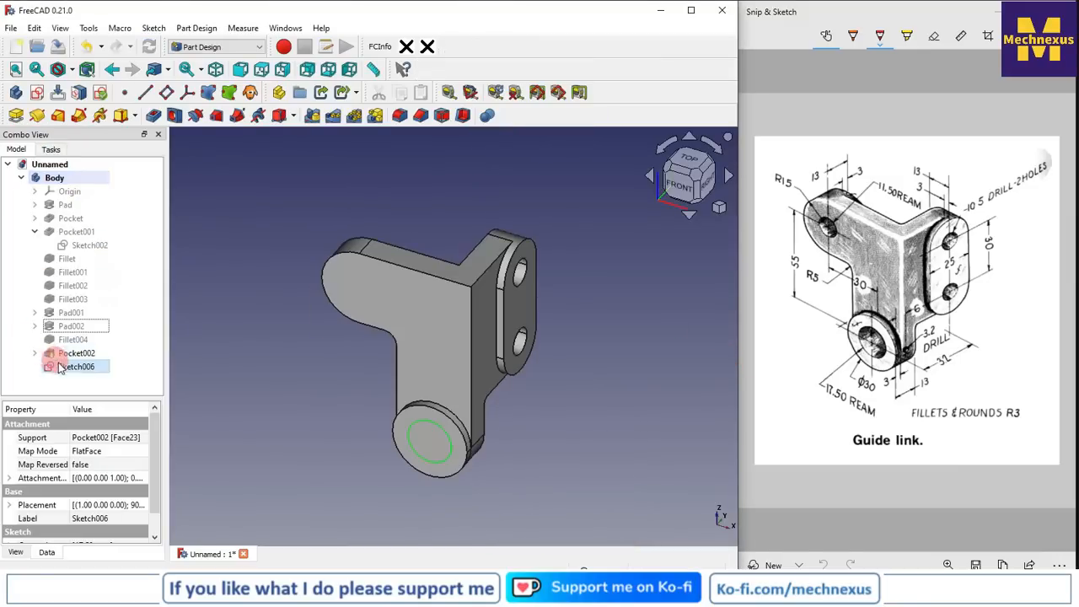
- Close the sketch and pocket the lower boss circle with the type Through all
left_click(155, 116)
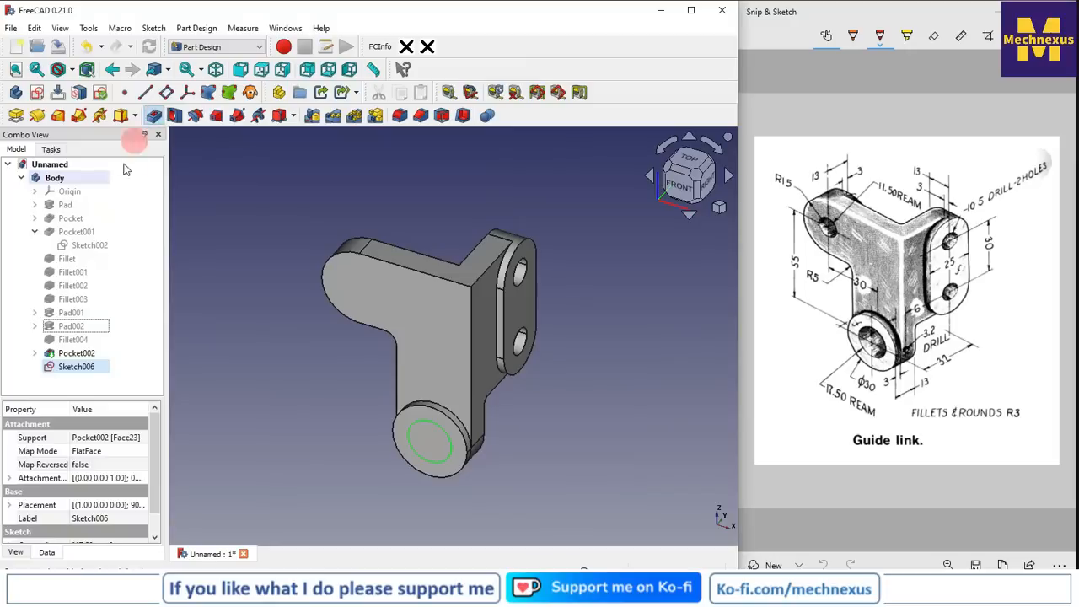
left_click(98, 231)
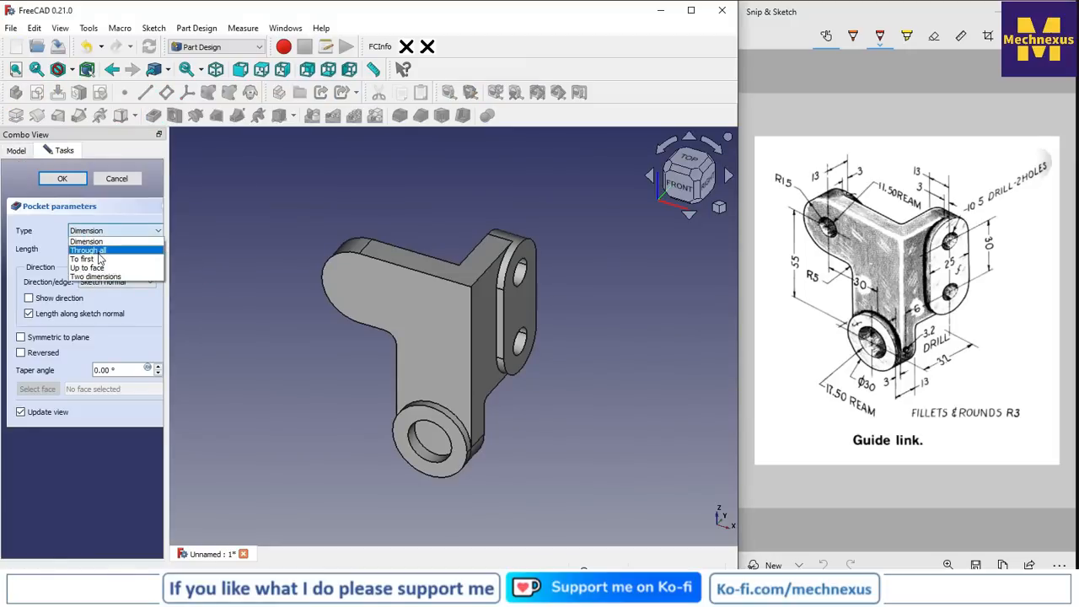
left_click(91, 239)
left_click(65, 179)
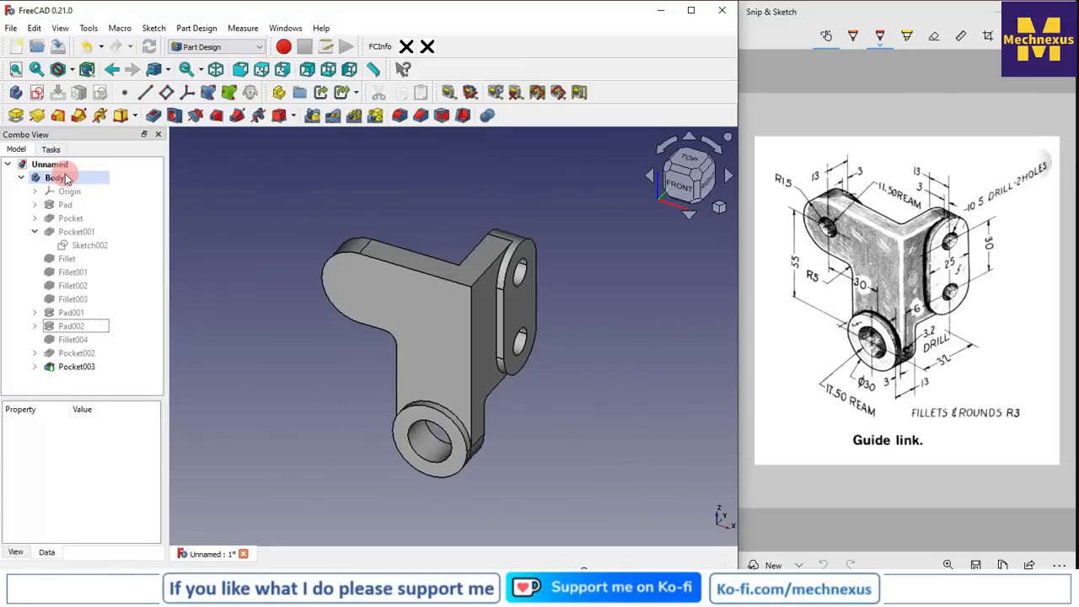
left_click(639, 405)
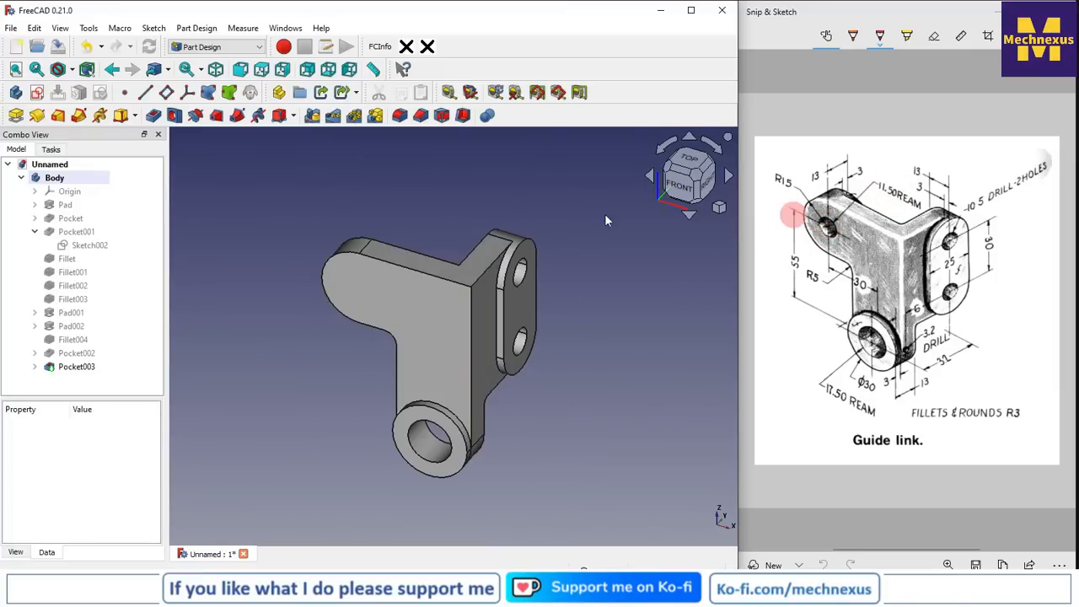
- Start a sketch on the link's large front face and reference the upper arm's rounded end arc as external geometry
middle_click_drag(350, 359, 317, 369)
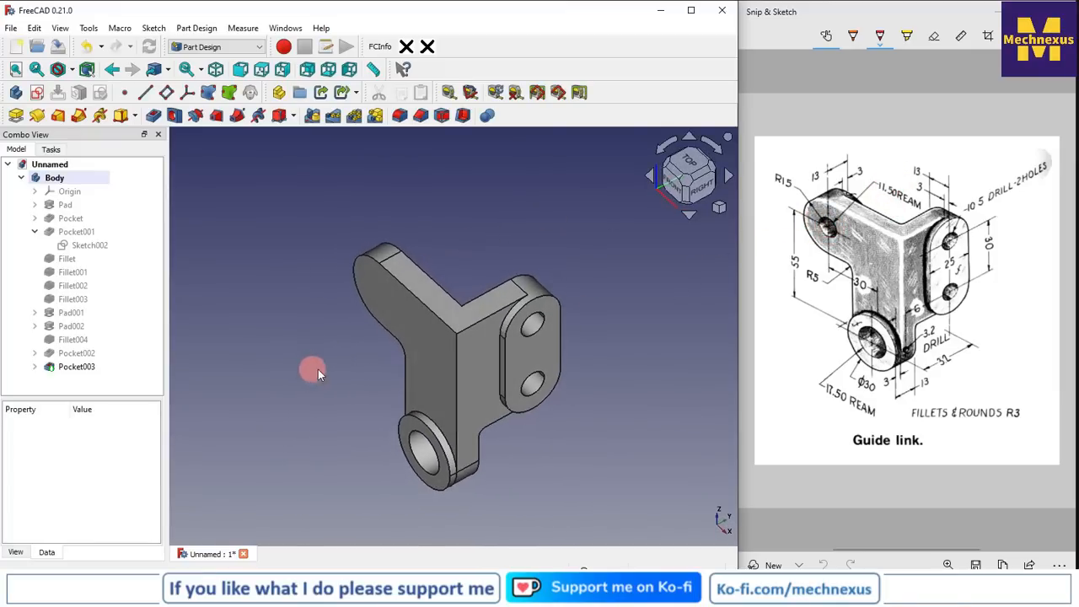
left_click(370, 270)
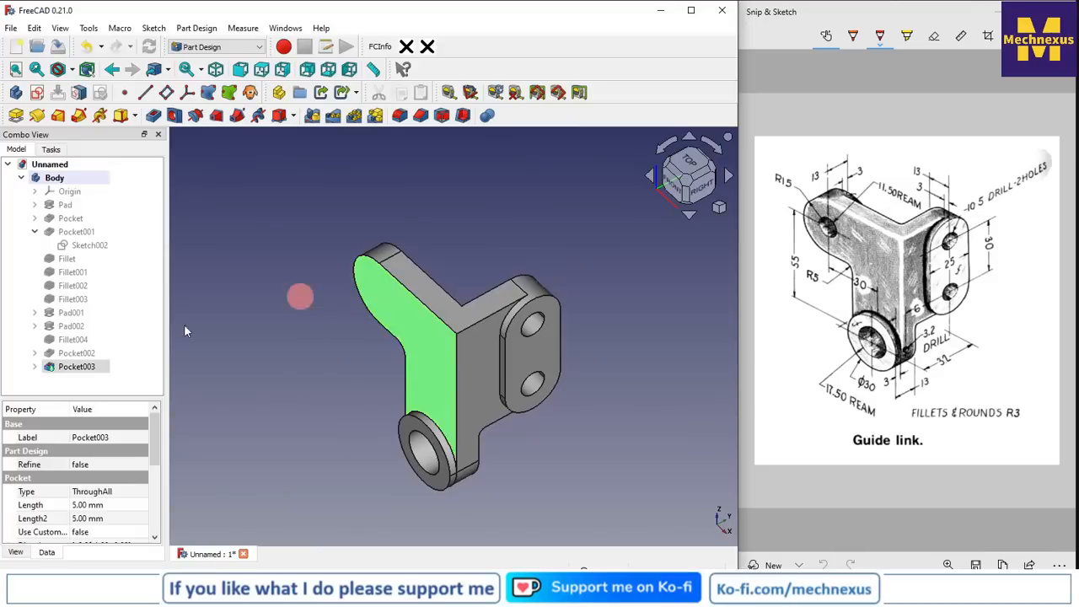
left_click(38, 93)
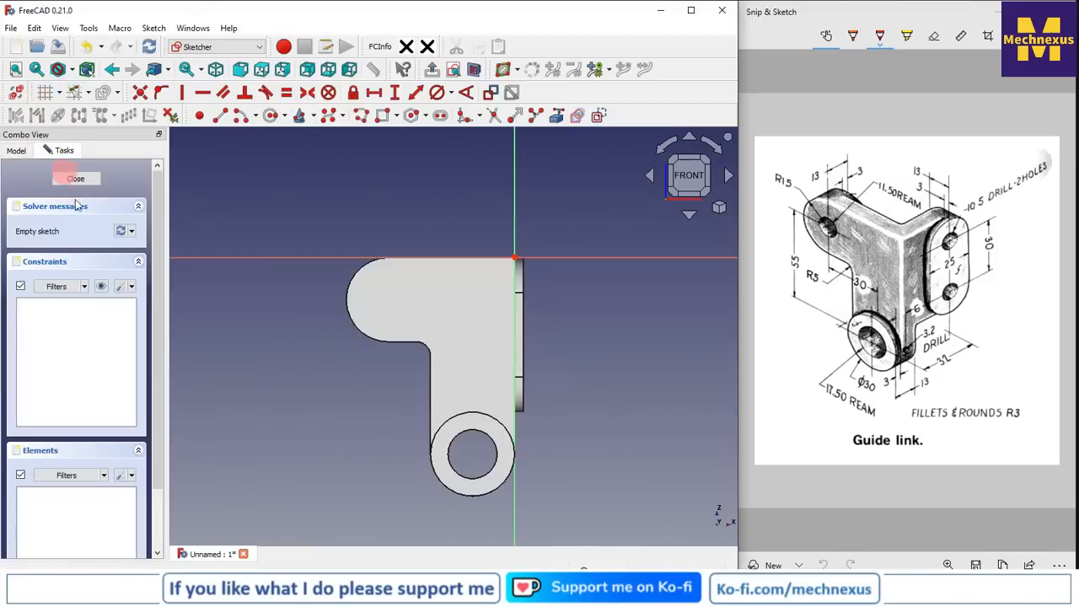
left_click(557, 117)
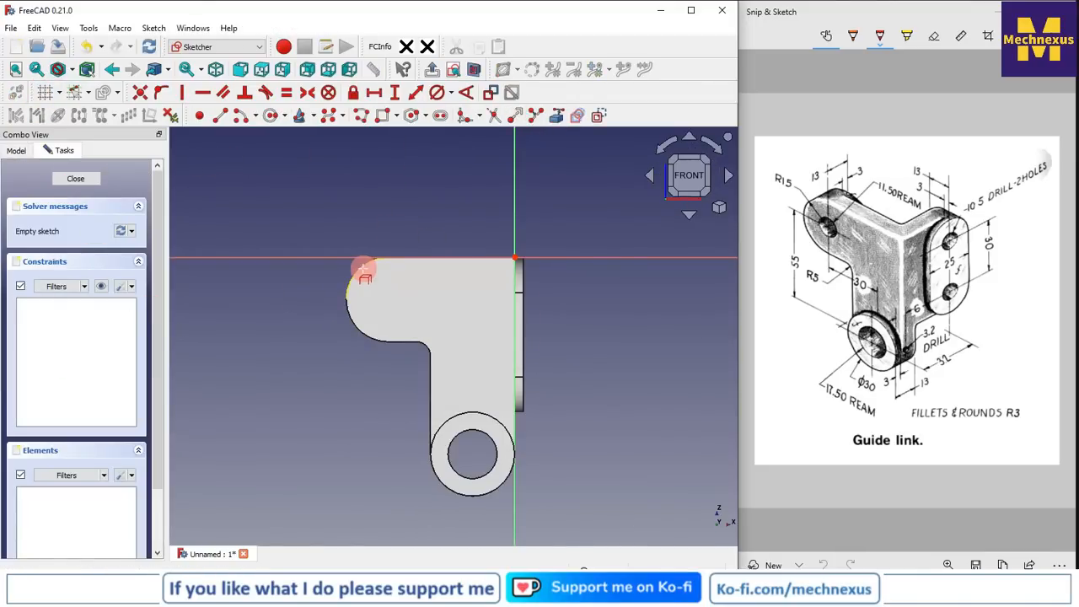
- Draw a circle centred on the referenced arc's centre and set its diameter to 11.5 mm
left_click(271, 117)
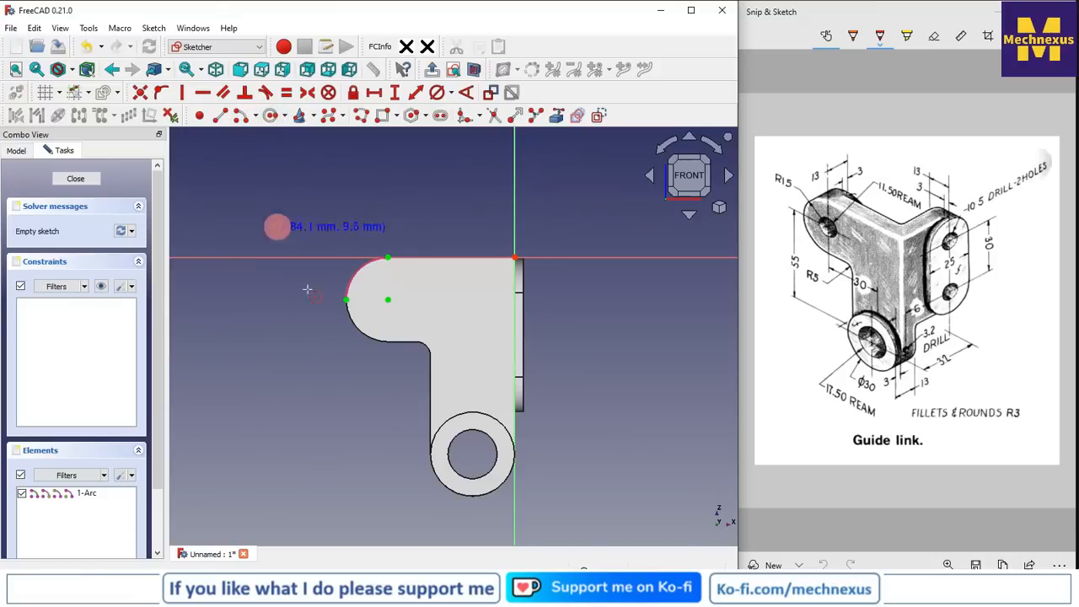
left_click(389, 300)
left_click(400, 320)
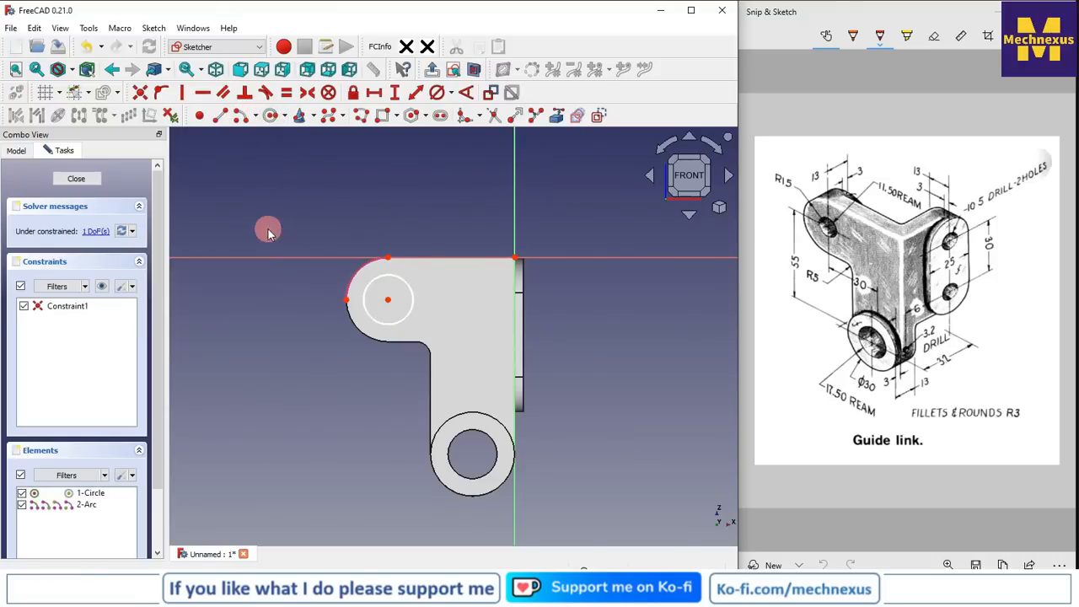
left_click(437, 92)
left_click(390, 275)
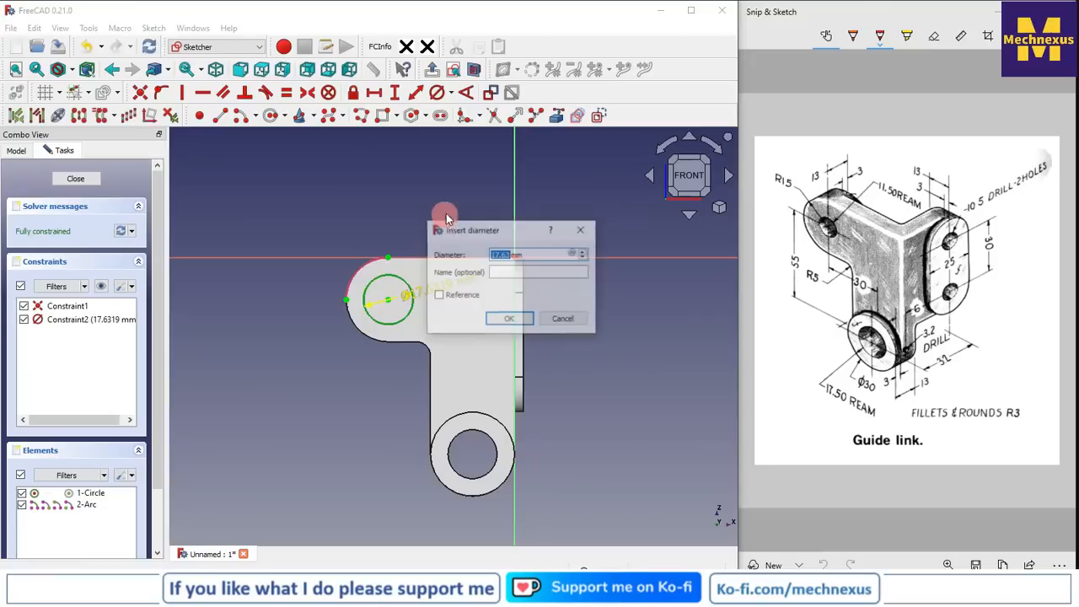
type("11.5")
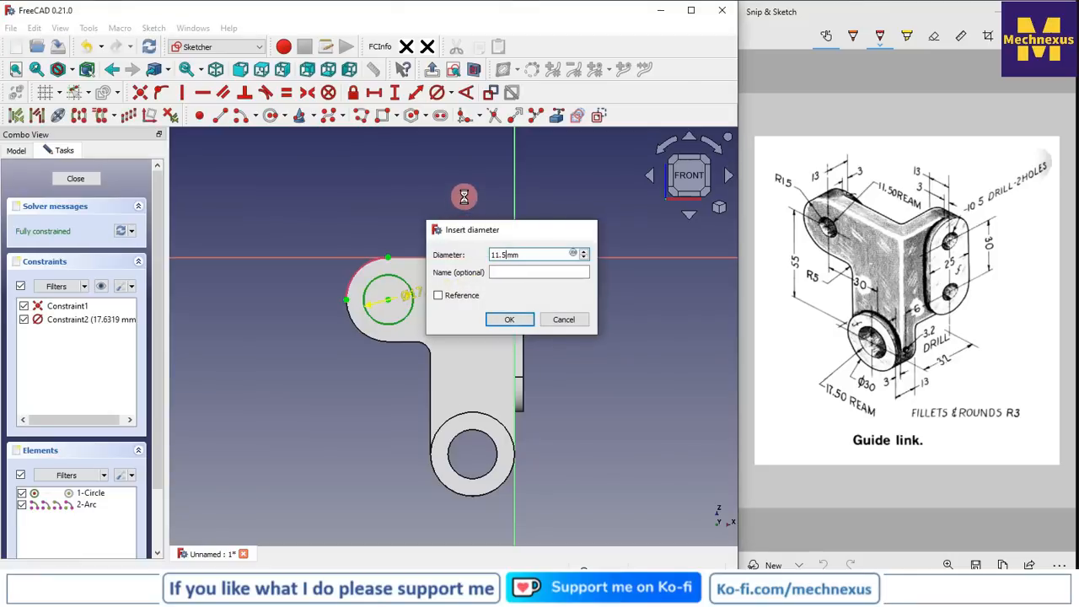
key("Return")
- Close the sketch and pocket the upper arm's circle with the type Through all
left_click(82, 178)
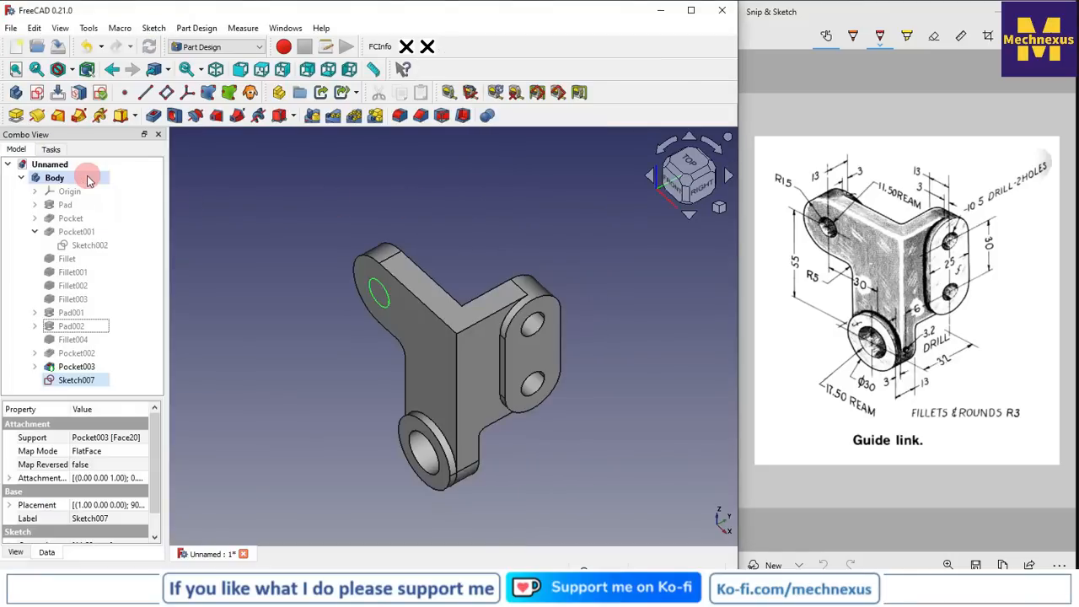
left_click(153, 116)
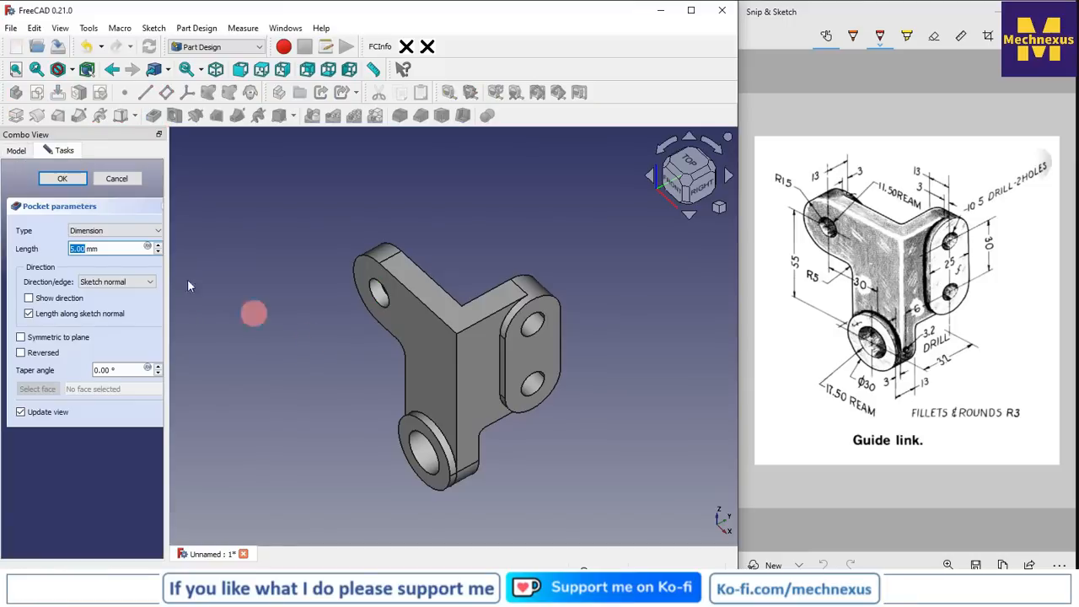
left_click(107, 232)
left_click(89, 251)
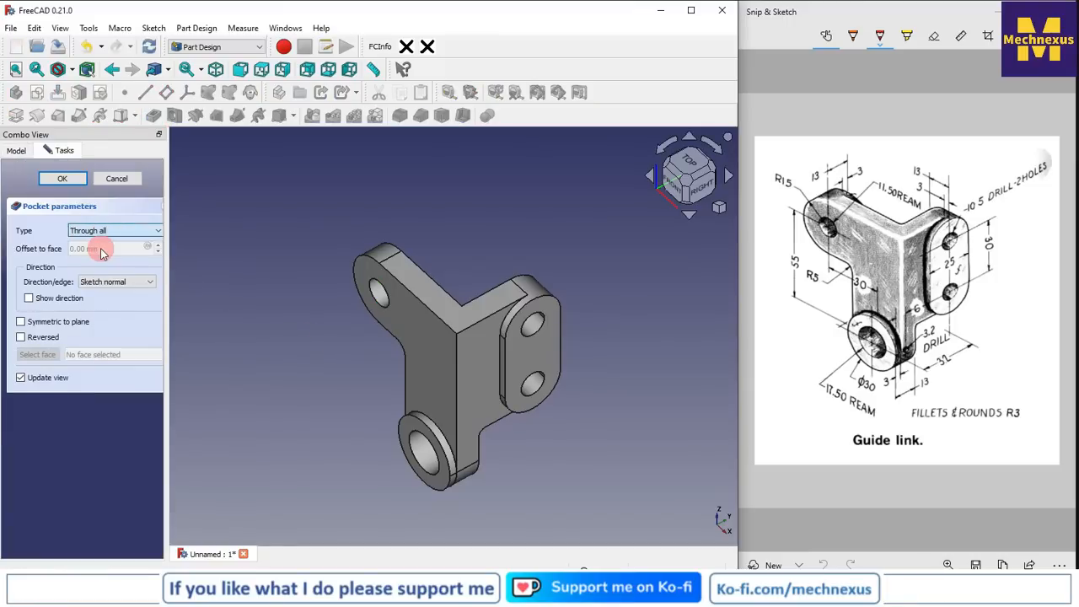
left_click(70, 182)
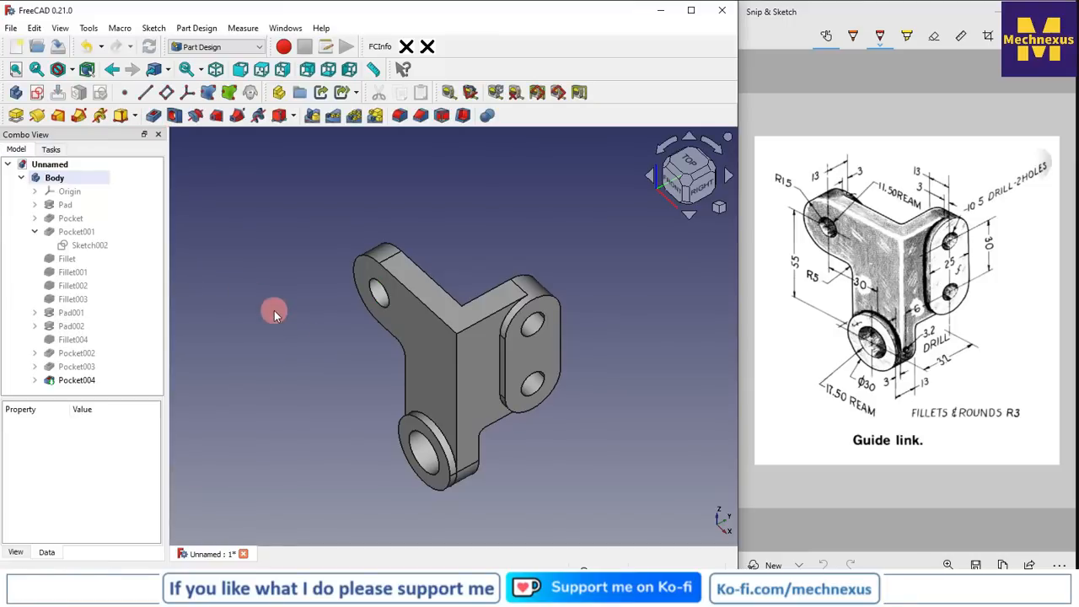
- Examine the whole guide link in an isometric view and compare its shape and holes with the reference drawing
middle_click_drag(487, 444, 552, 395)
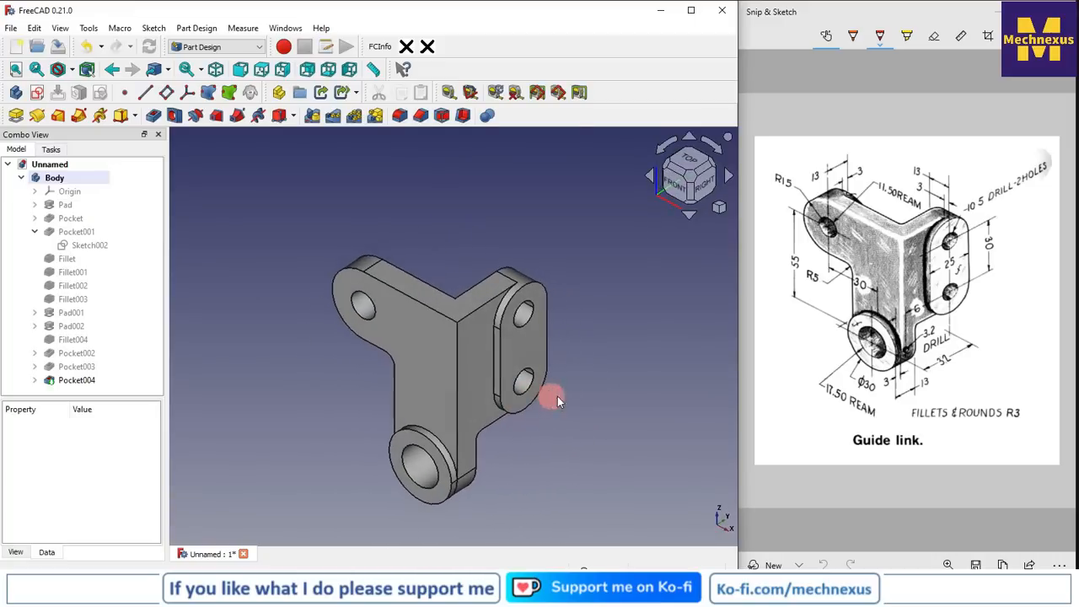
scroll(590, 402, "down", 3)
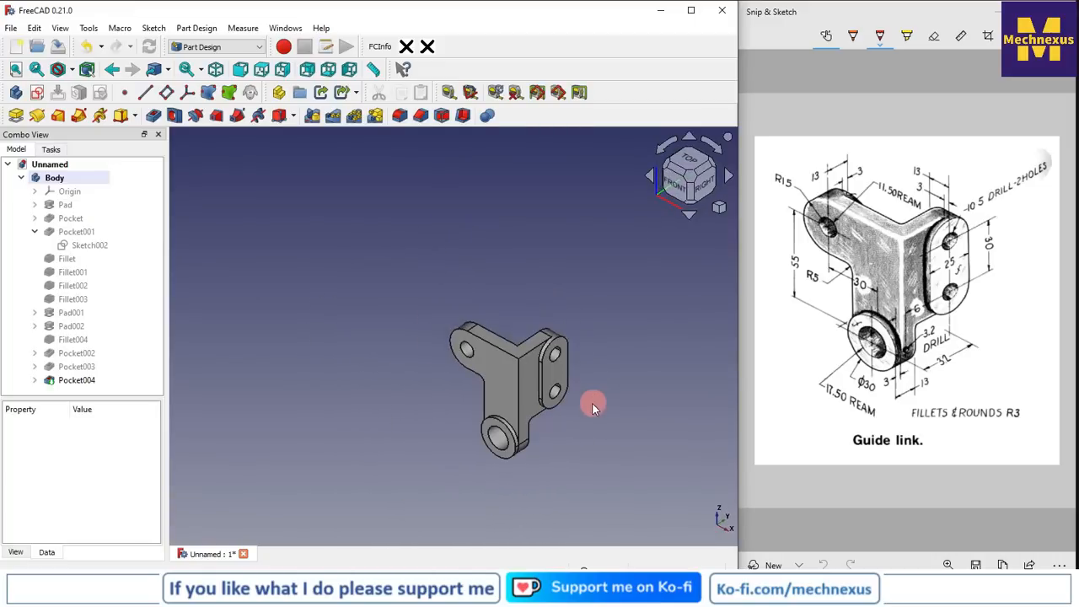
left_click(719, 207)
left_click(705, 307)
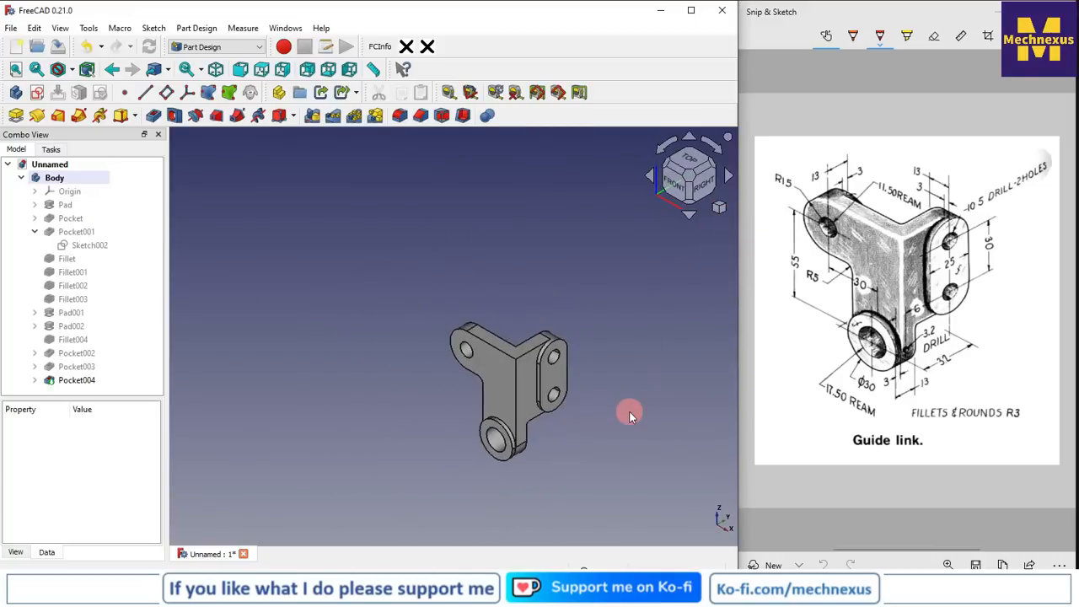
scroll(629, 411, "up", 3)
scroll(473, 253, "down", 1)
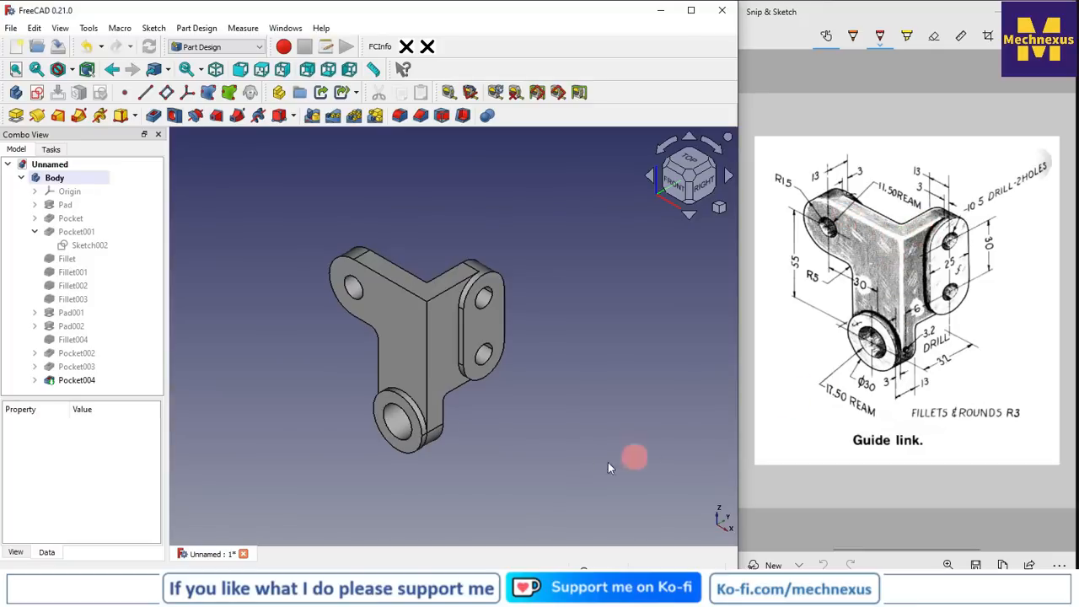
scroll(511, 428, "up", 2)
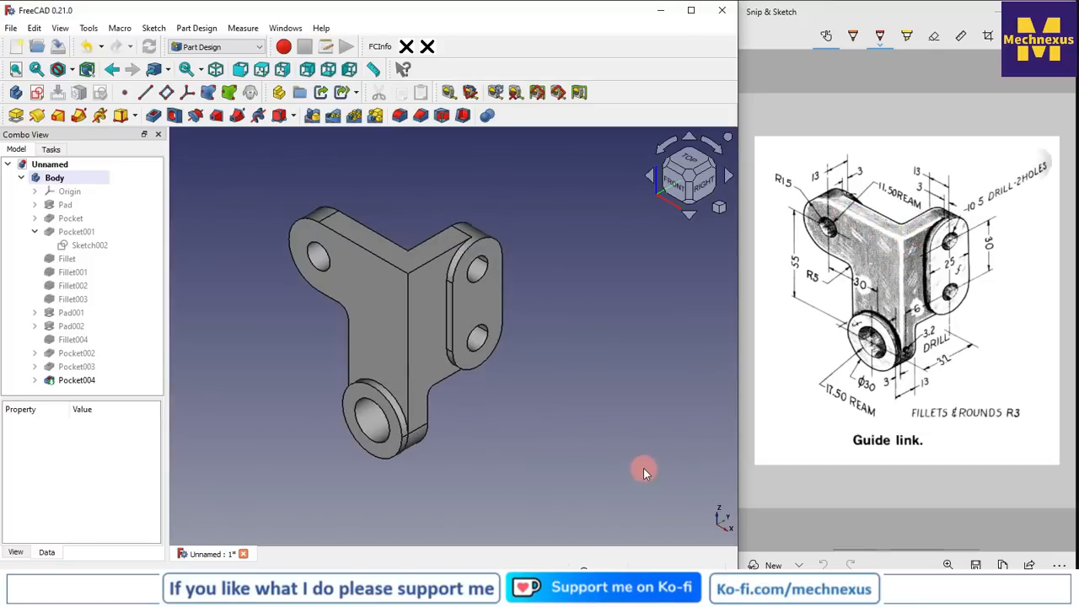
scroll(644, 468, "down", 1)
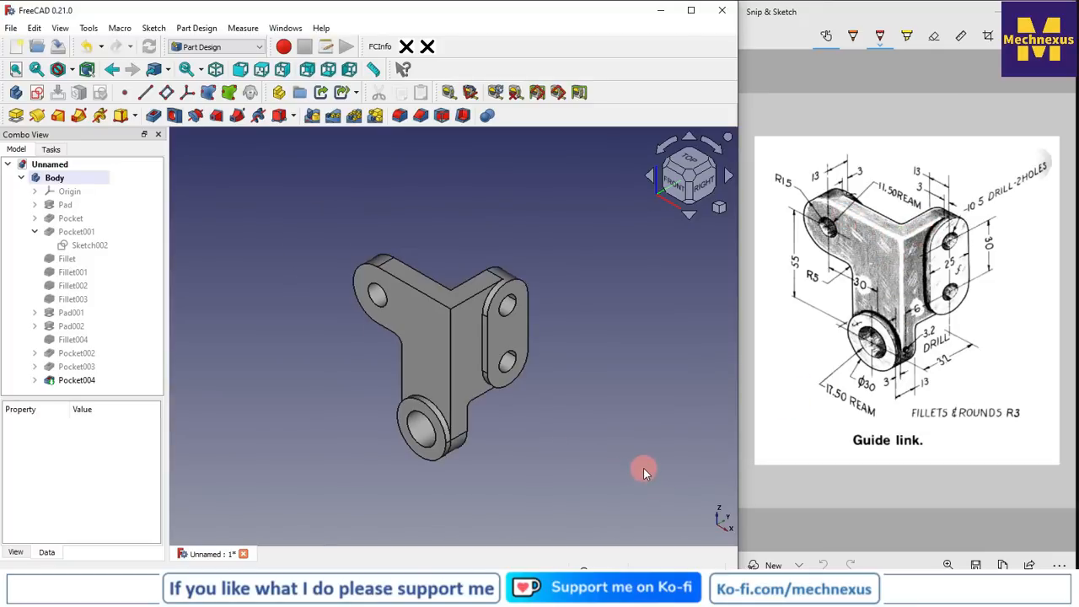